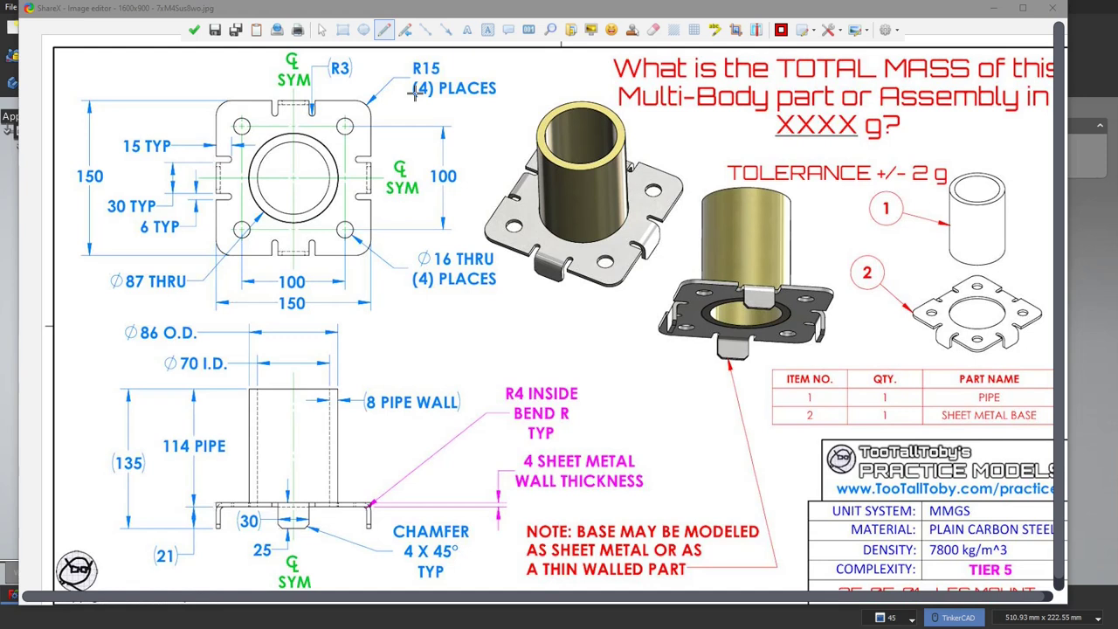
- Trace the base plate's square outline and the mounting-hole spacing in red on the drawing's top view, and undo all the marks
mouse_move(217, 102)
mouse_down()
mouse_move(215, 218)
mouse_move(236, 254)
mouse_move(348, 253)
mouse_move(376, 219)
mouse_move(374, 110)
mouse_move(220, 101)
mouse_move(211, 111)
mouse_up()
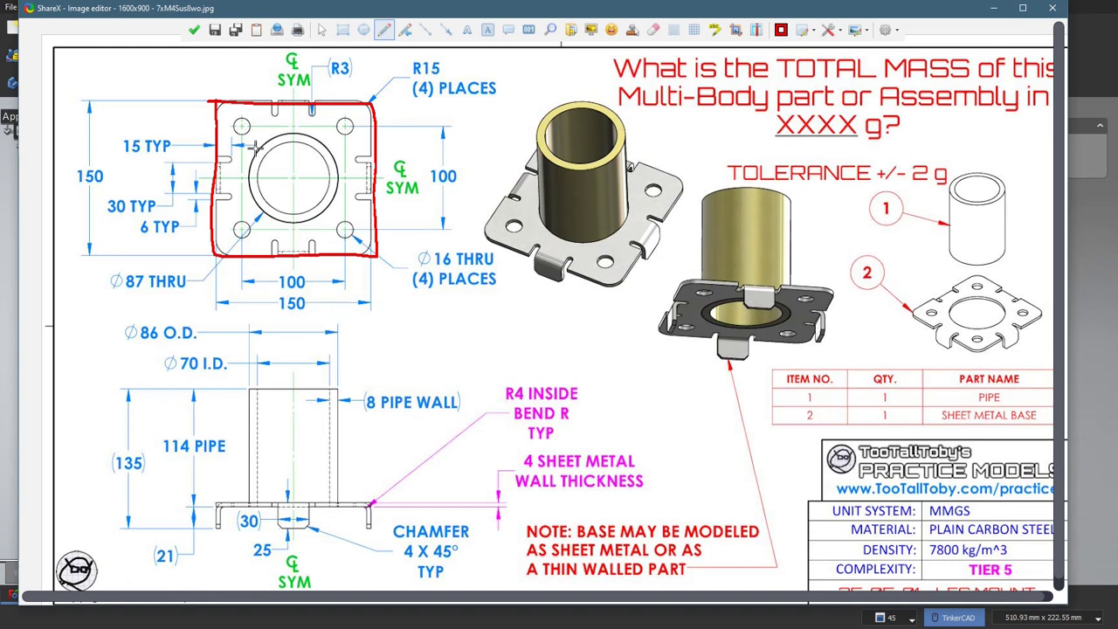
drag(243, 125, 243, 199)
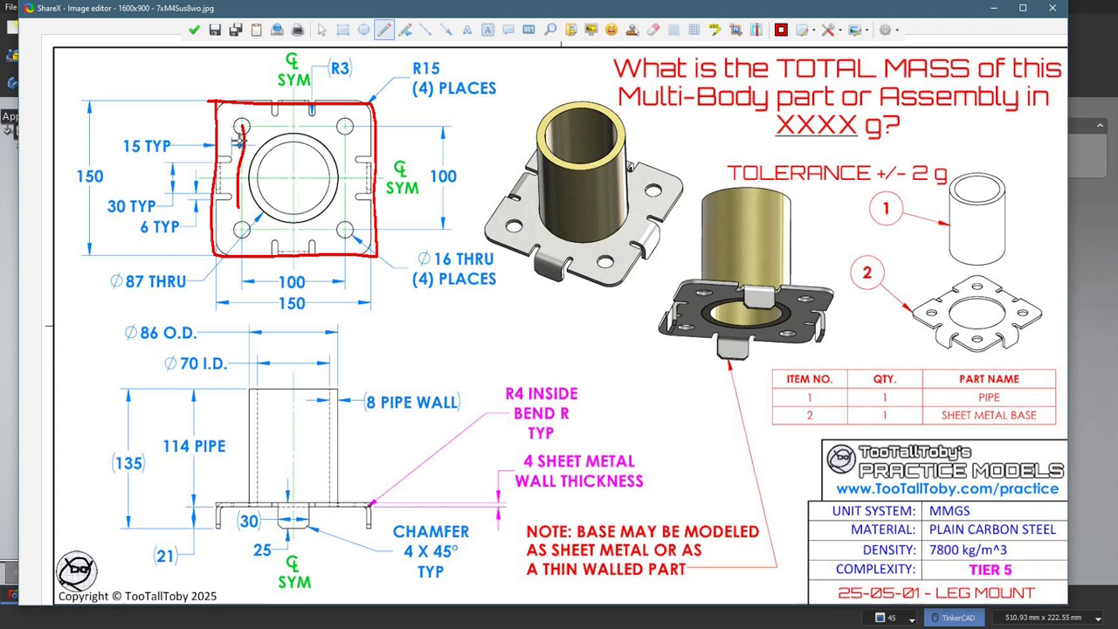
key(ctrl+z)
key(l)
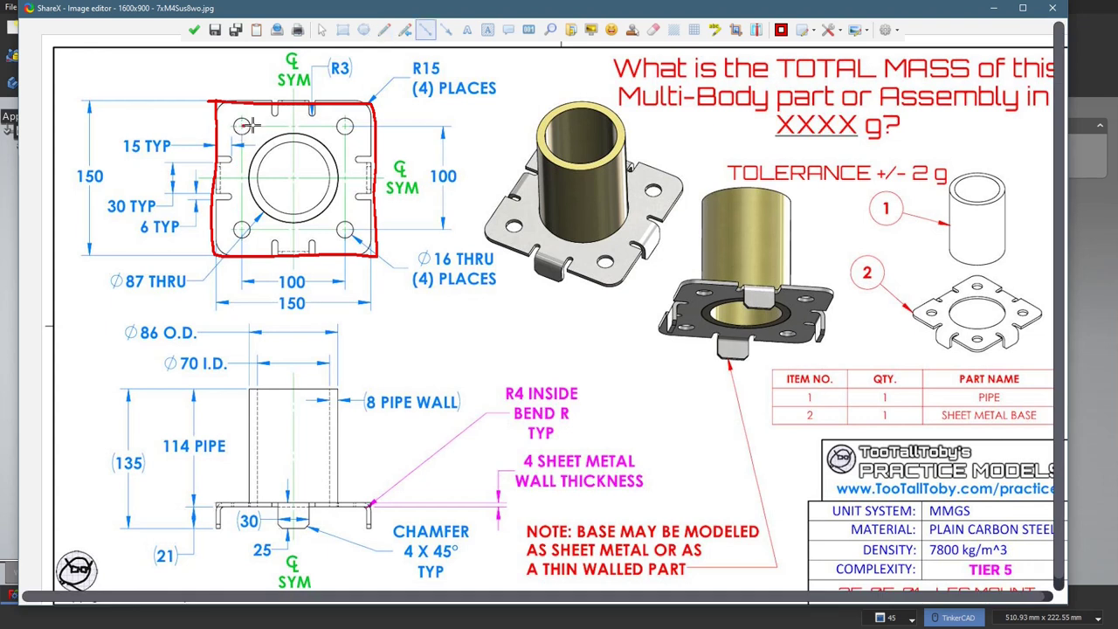
drag(244, 125, 345, 126)
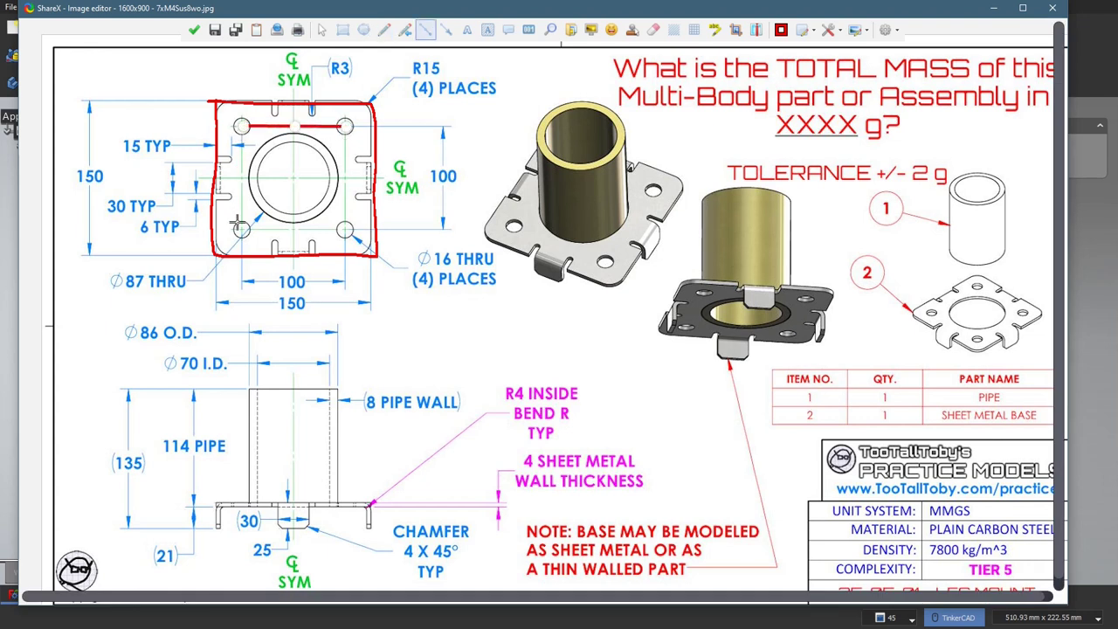
drag(237, 224, 239, 125)
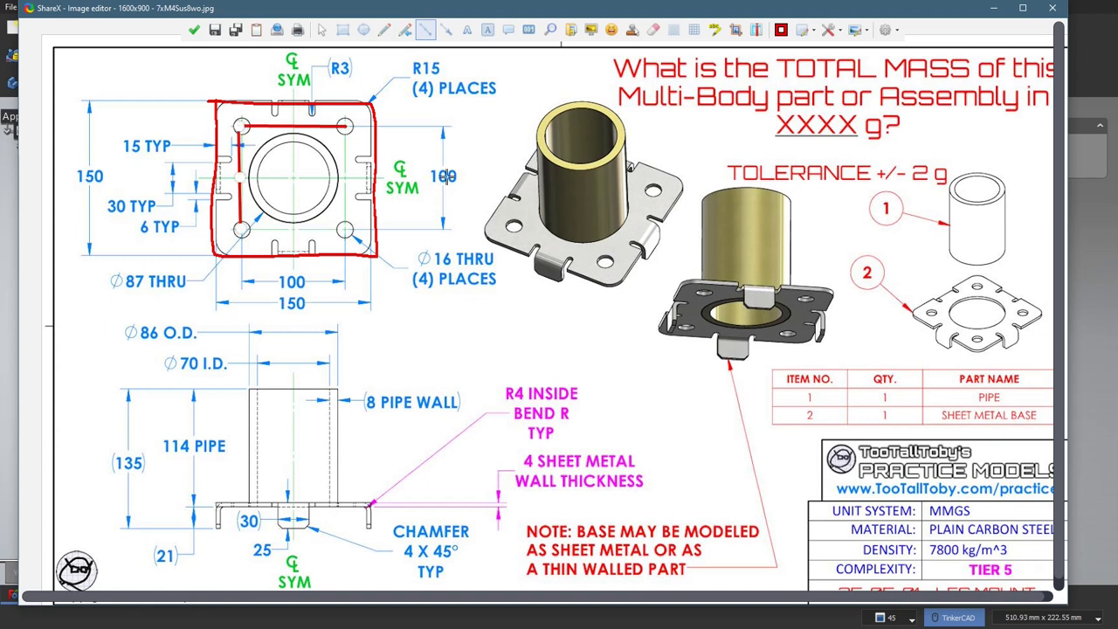
key(ctrl+z)
key(ctrl+z)
key(ctrl+z)
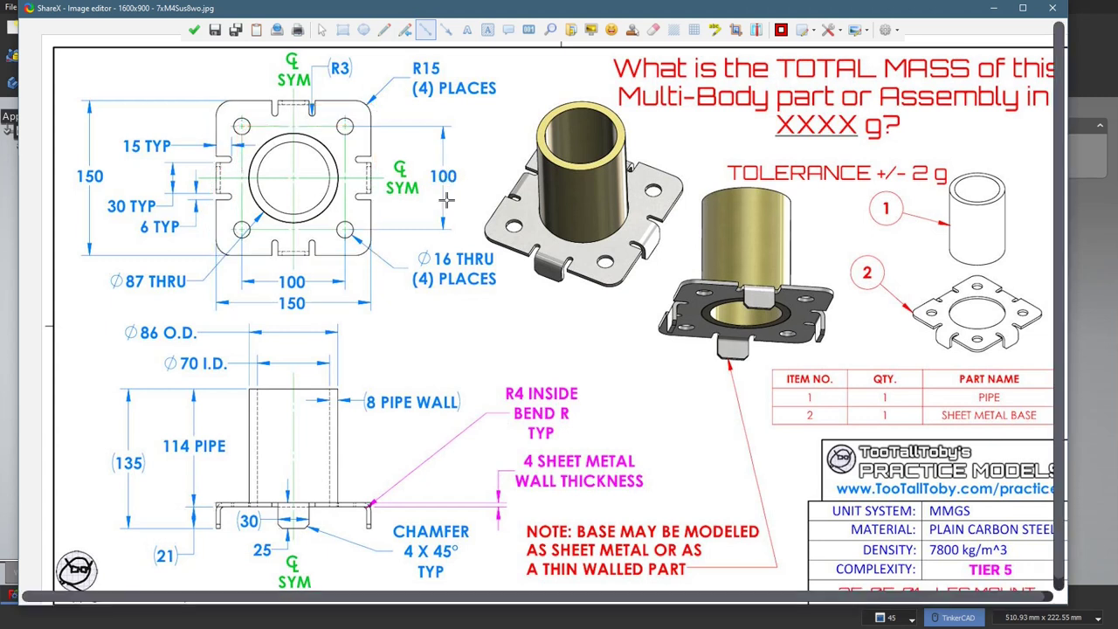
- Trace the central pipe hole freehand in the top view and undo the mark
key(f)
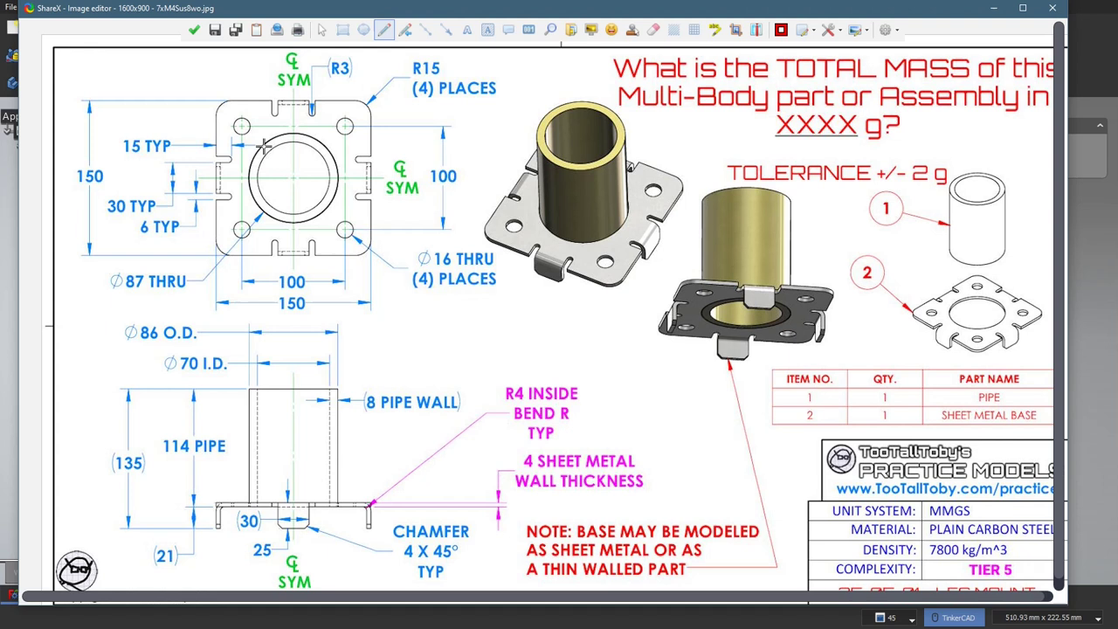
mouse_move(266, 143)
mouse_down()
mouse_move(321, 140)
mouse_move(340, 203)
mouse_move(259, 215)
mouse_move(263, 144)
mouse_up()
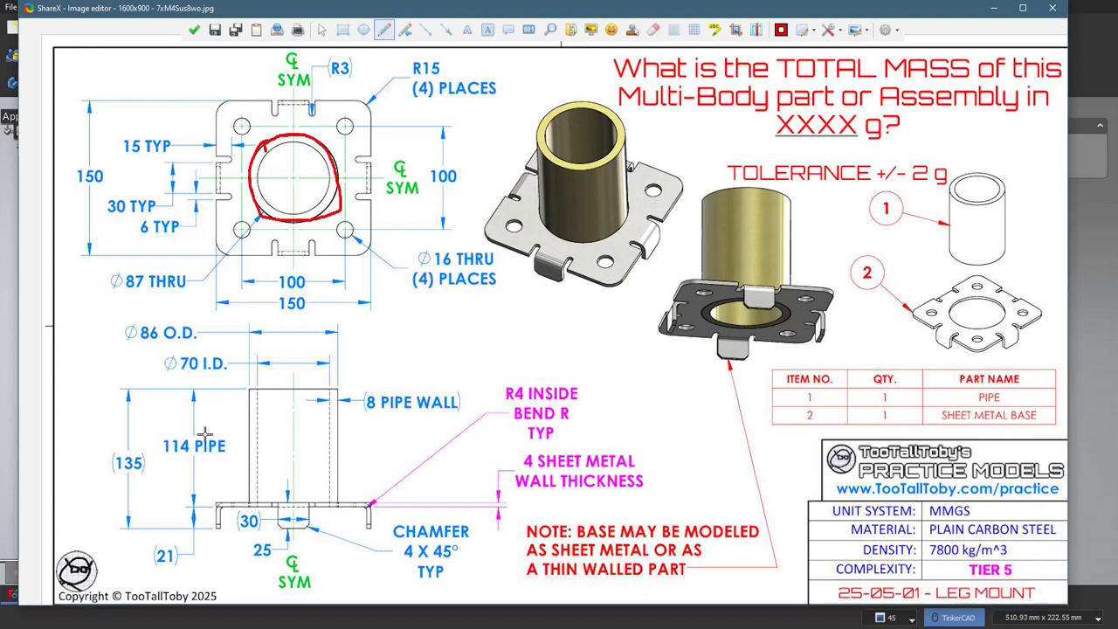
key(ctrl+z)
- Circle the Ø86 O.D., Ø70 I.D. and Ø87 THRU dimensions and the two mounting holes on the plate's left side in red
drag(125, 337, 135, 343)
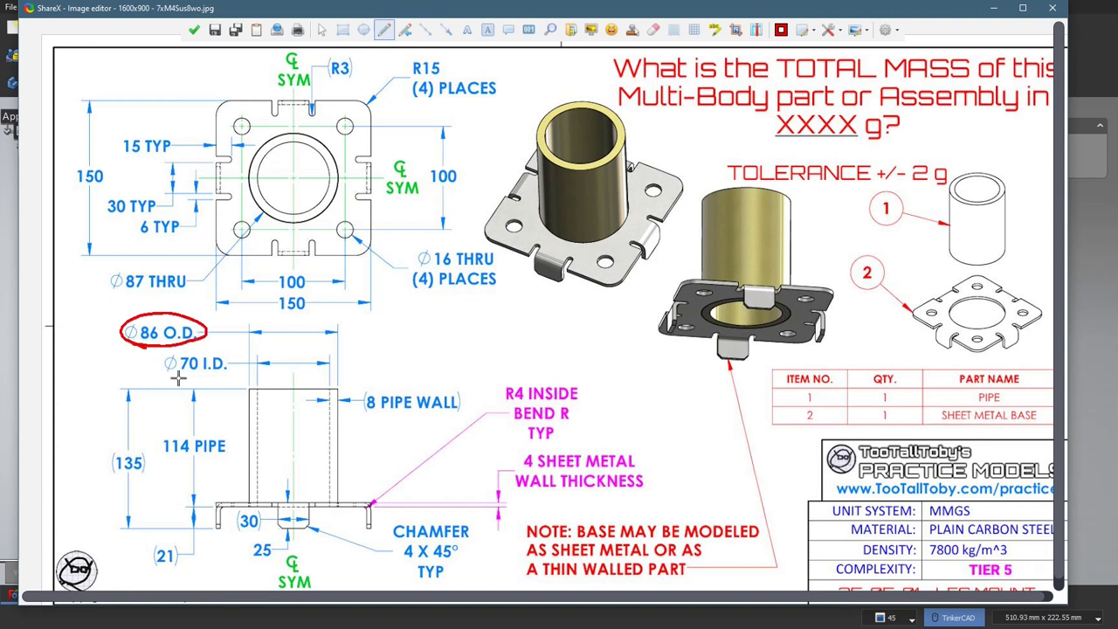
mouse_move(176, 377)
mouse_down()
mouse_move(206, 353)
mouse_move(170, 374)
mouse_up()
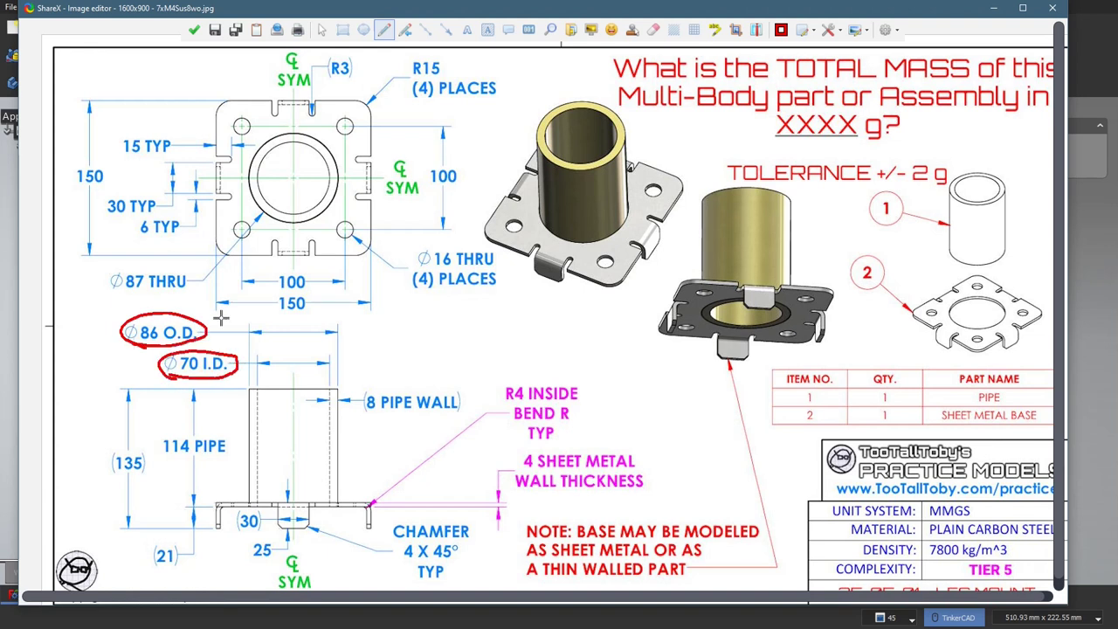
mouse_move(163, 292)
mouse_down()
mouse_move(144, 297)
mouse_move(173, 262)
mouse_move(147, 297)
mouse_move(131, 295)
mouse_up()
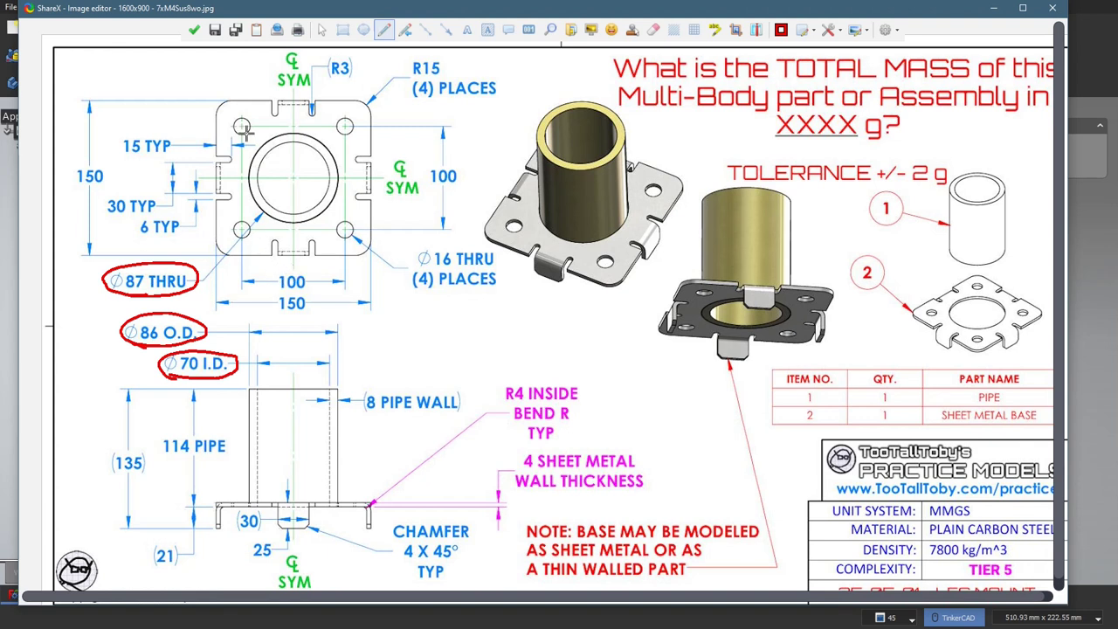
mouse_move(241, 129)
mouse_down()
mouse_move(244, 116)
mouse_move(246, 133)
mouse_up()
drag(236, 230, 254, 219)
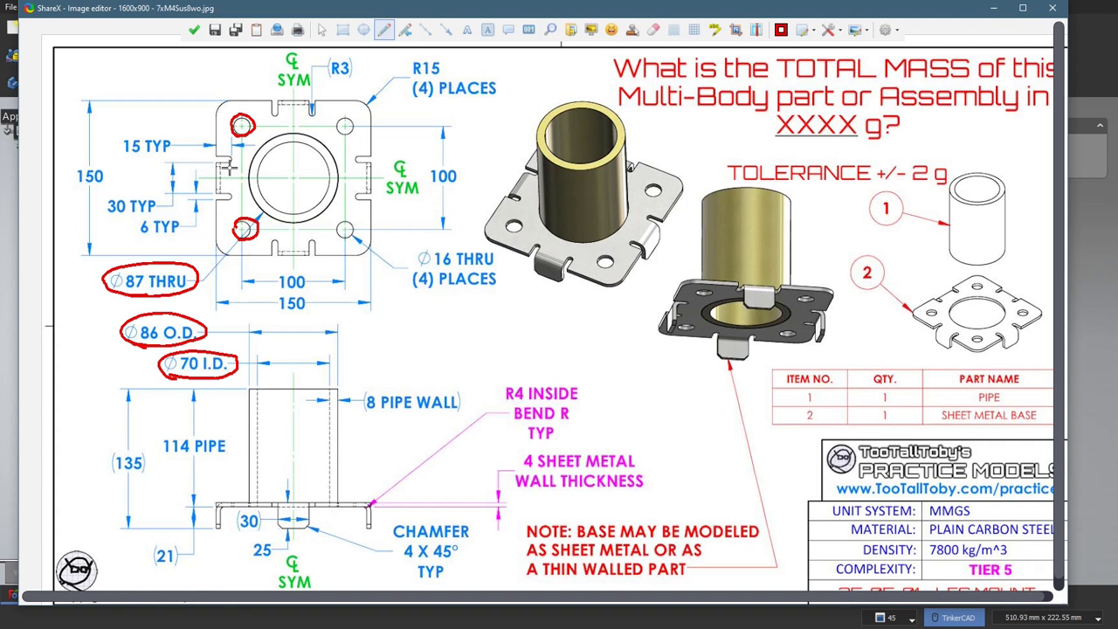
- Mark the left tab with its relief notches and its bend line on the top view, and undo both marks
mouse_move(210, 171)
mouse_down()
mouse_move(229, 142)
mouse_move(237, 199)
mouse_move(208, 173)
mouse_up()
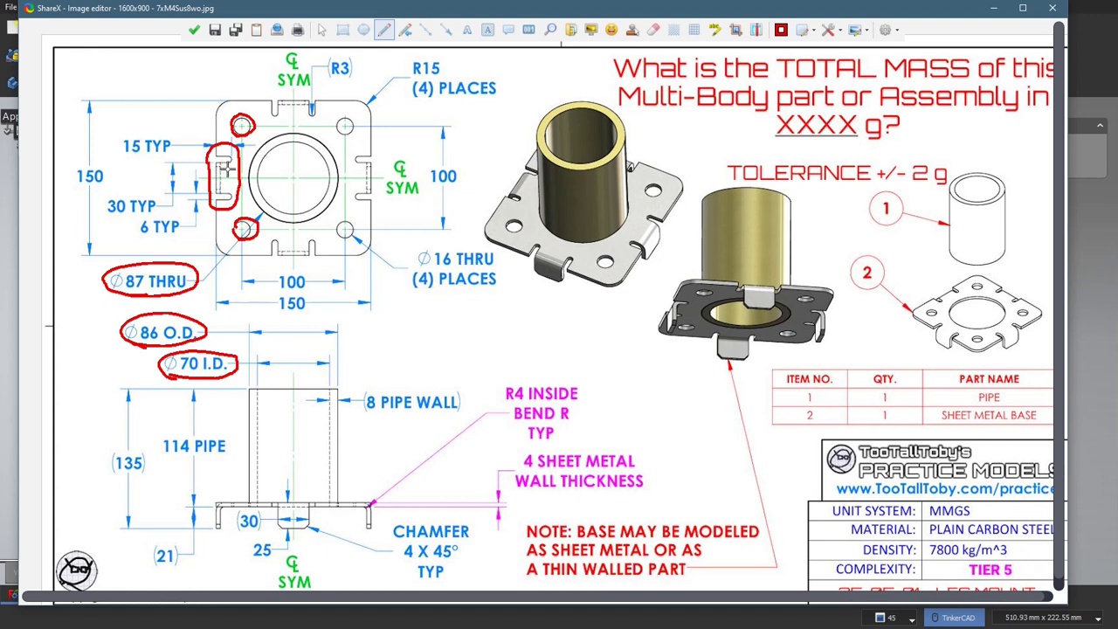
ctrl+scroll(223, 163, up, 2)
drag(216, 151, 218, 208)
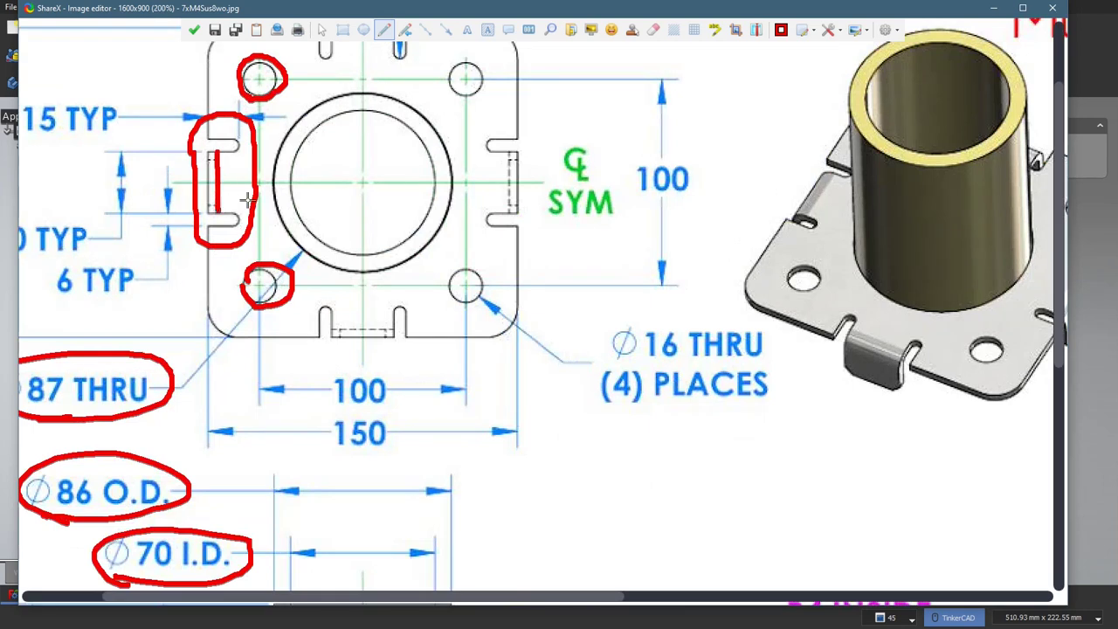
key(ctrl+z)
key(ctrl+z)
- Trace the base plate's upper-right R15 corner in red on the drawing
ctrl+scroll(297, 216, down, 1)
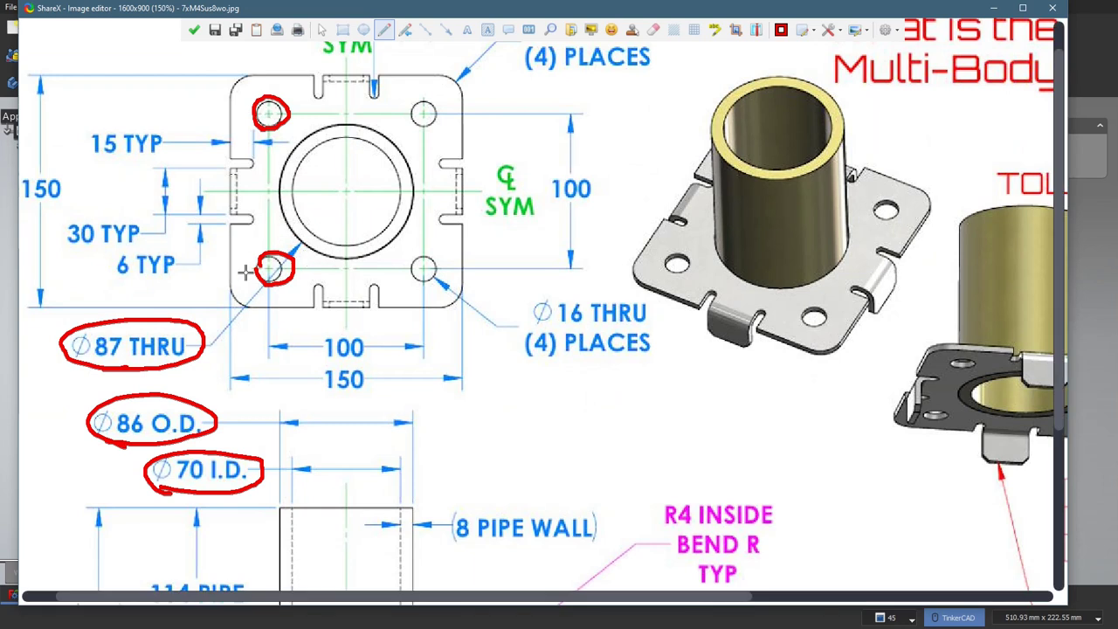
scroll(469, 214, up, 2)
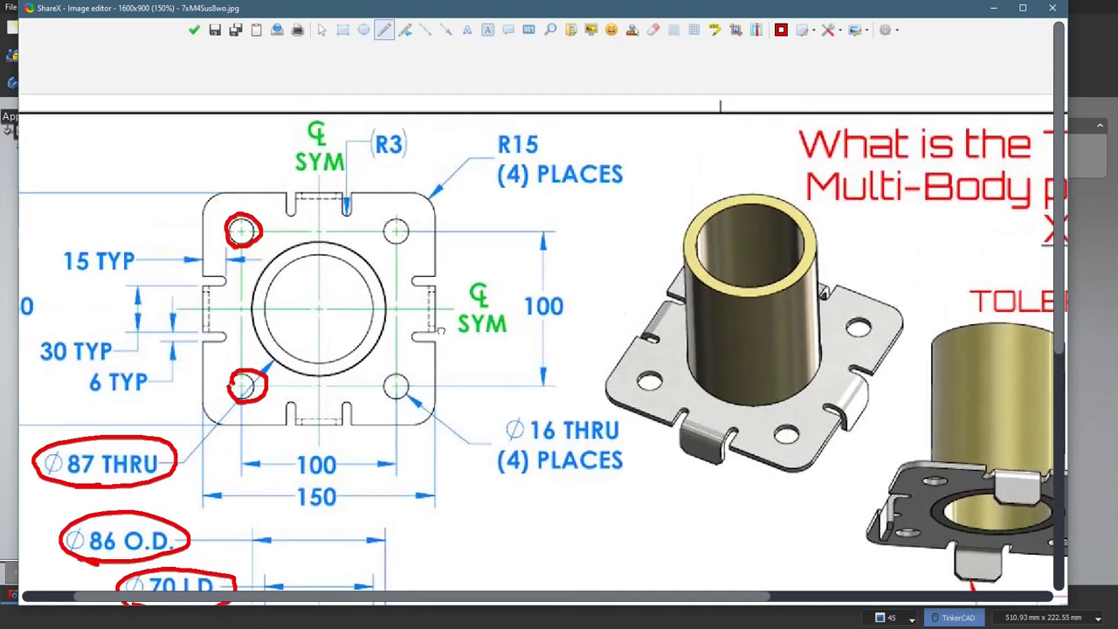
mouse_move(414, 191)
mouse_down()
mouse_move(435, 218)
mouse_move(430, 204)
mouse_up()
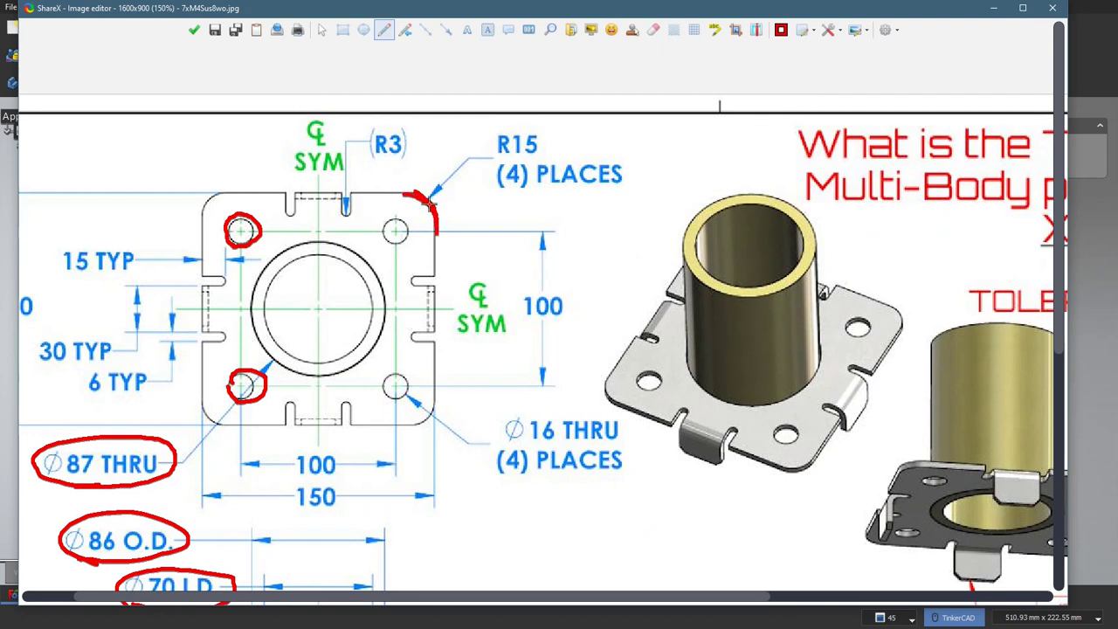
ctrl+scroll(503, 229, down, 6)
middle_drag(527, 276, 479, 213)
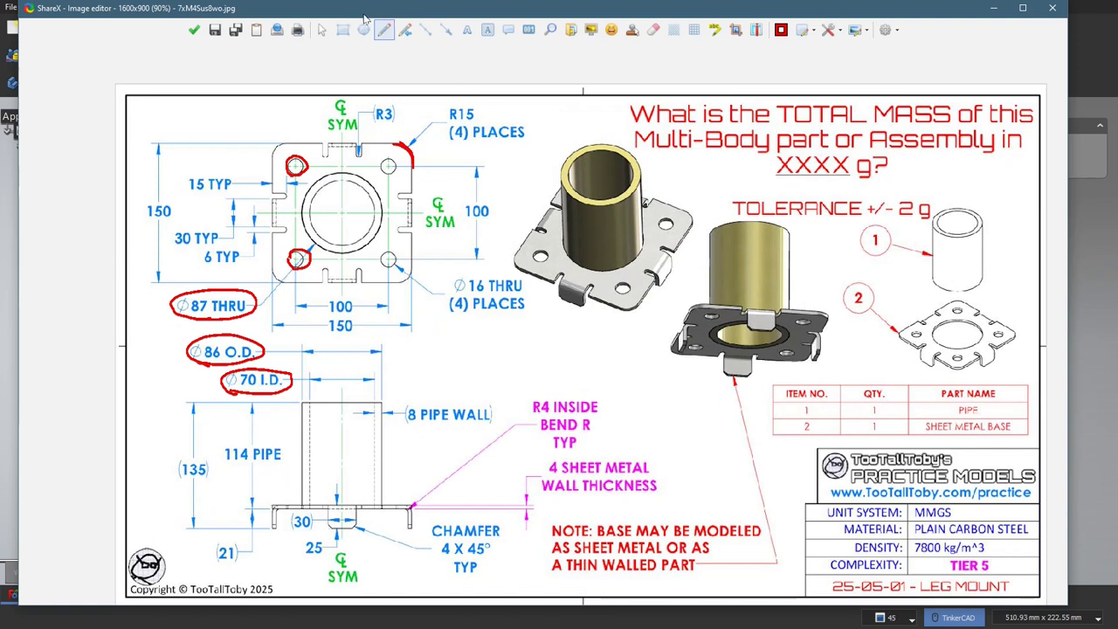
- Switch from the reference drawing to FreeCAD and create a new sketch on the XY plane
drag(367, 11, 1117, 17)
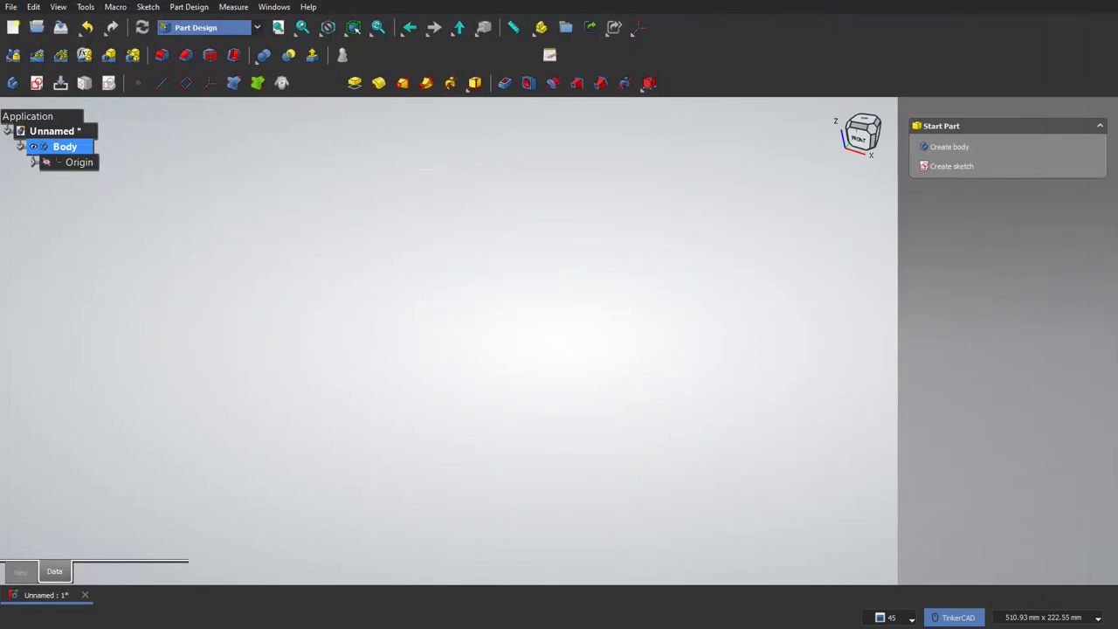
click(954, 167)
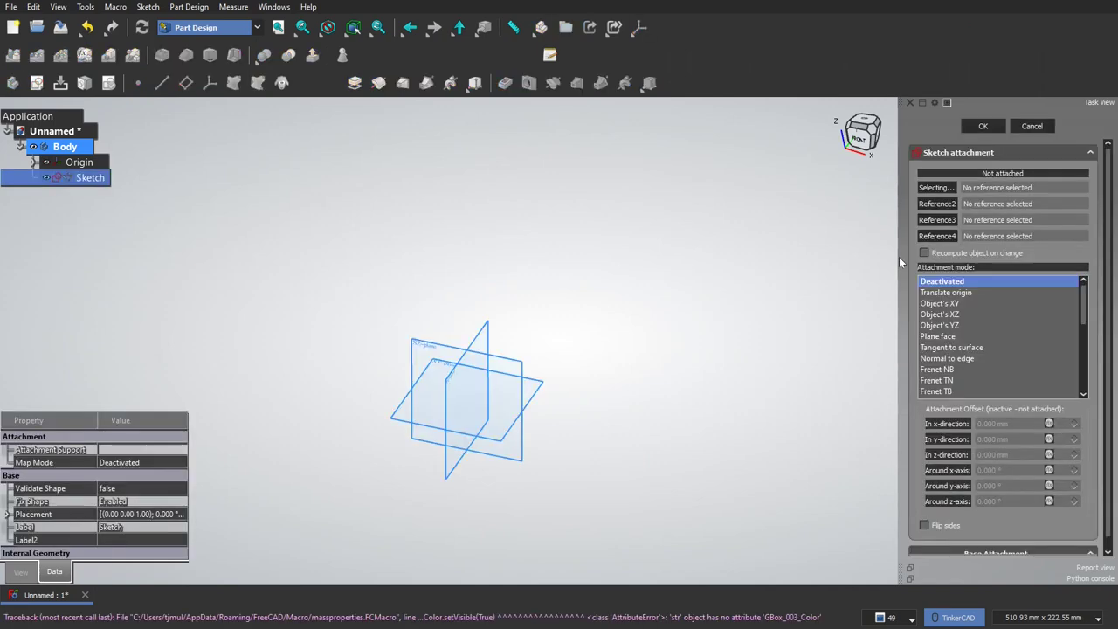
click(540, 389)
scroll(507, 382, up, 3)
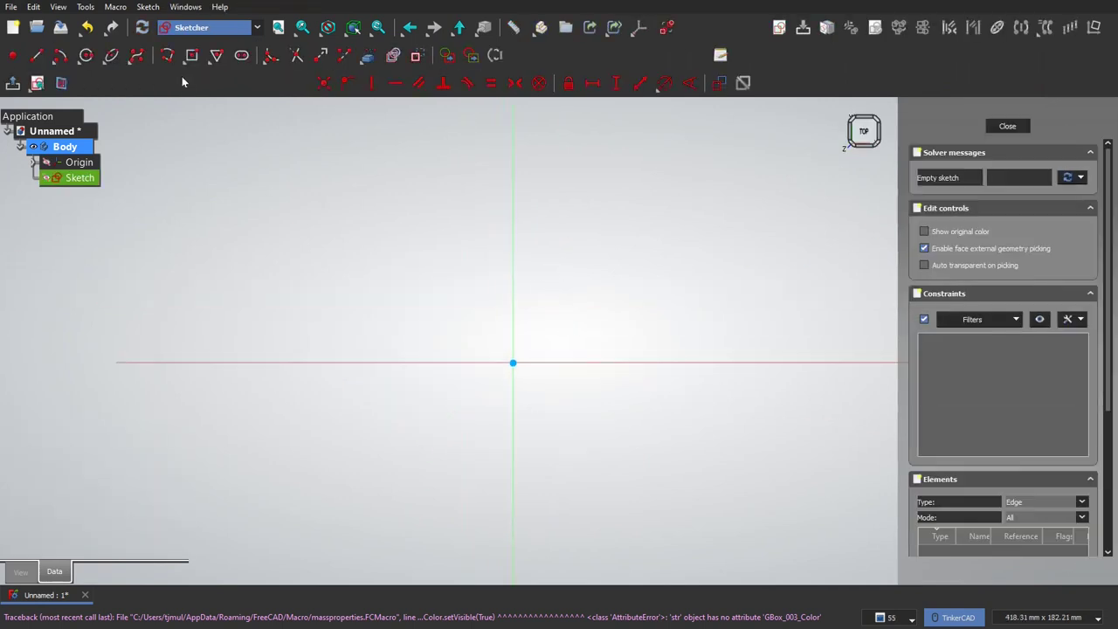
- Draw two concentric rectangles centred on the origin and convert the inner one to construction geometry
click(188, 54)
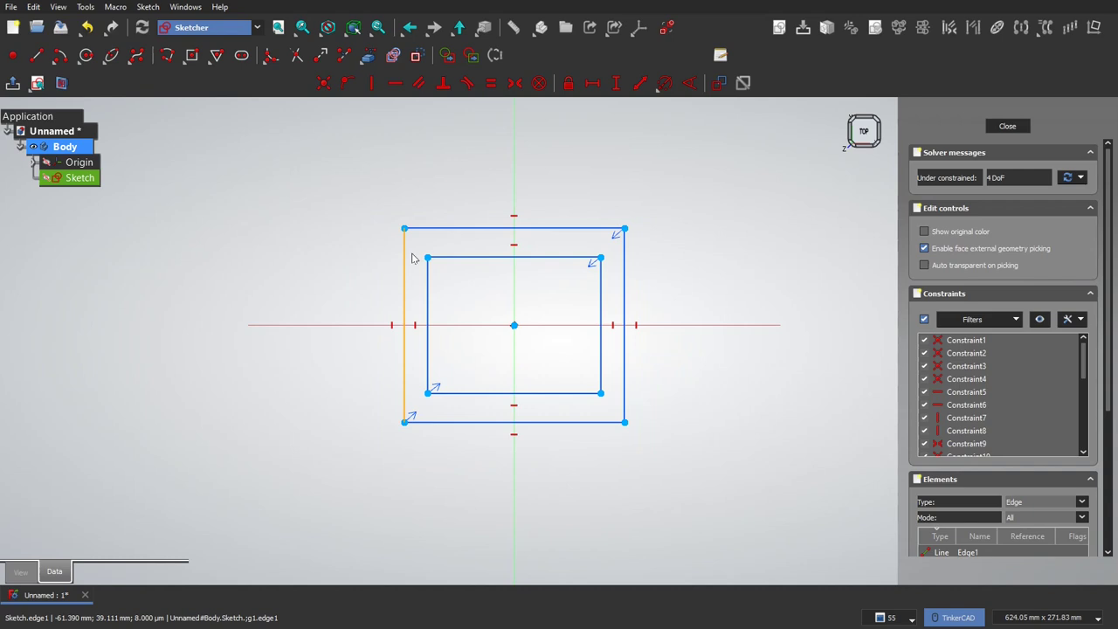
drag(420, 248, 611, 411)
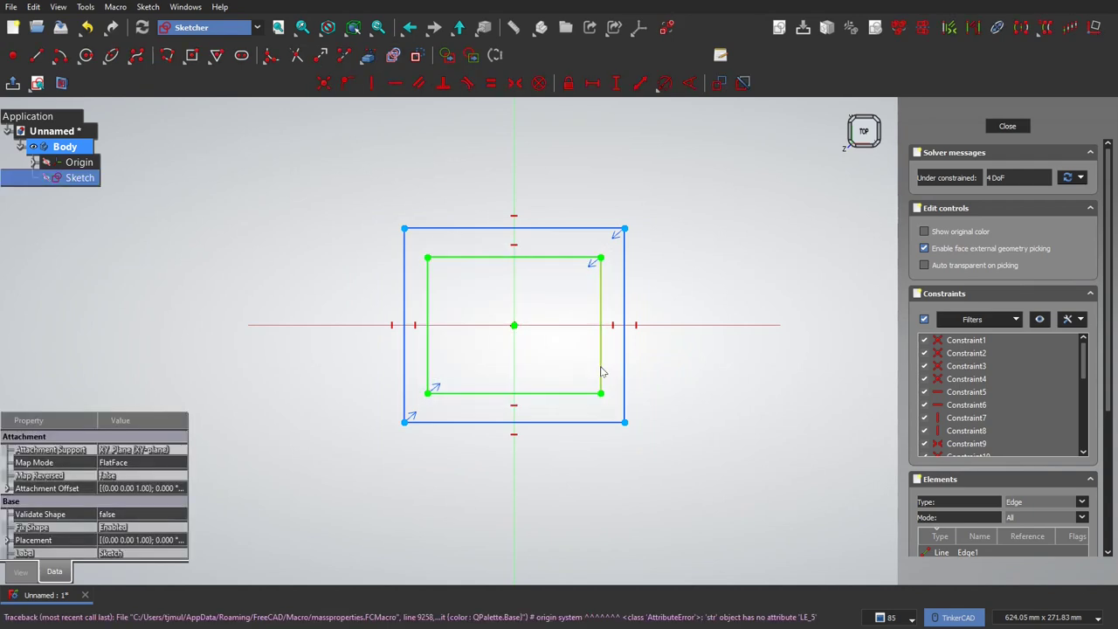
right_click(601, 371)
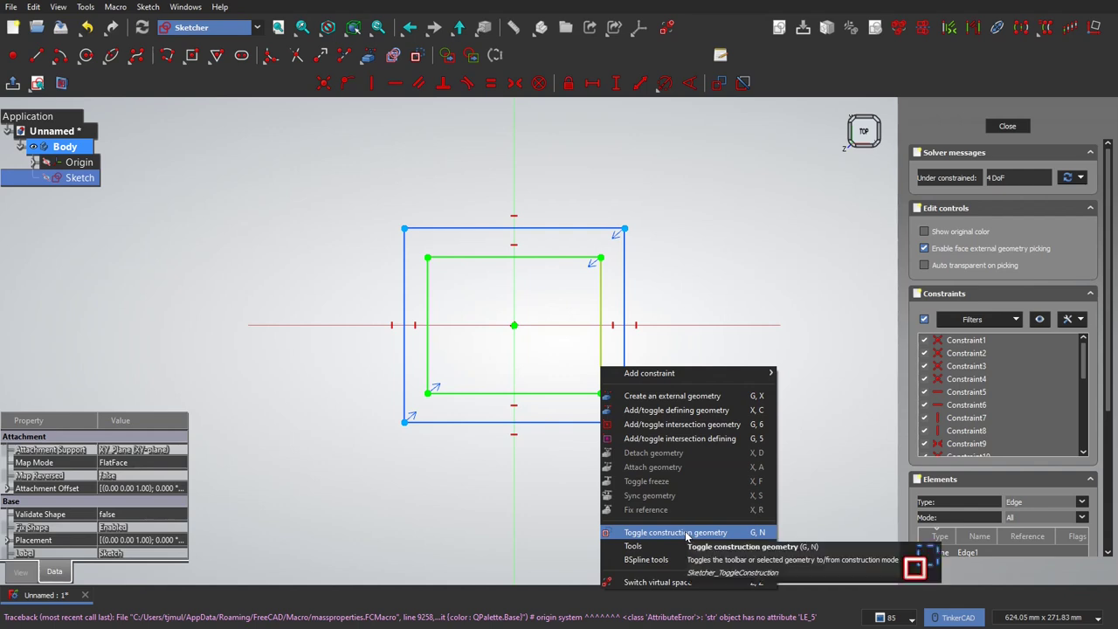
click(675, 532)
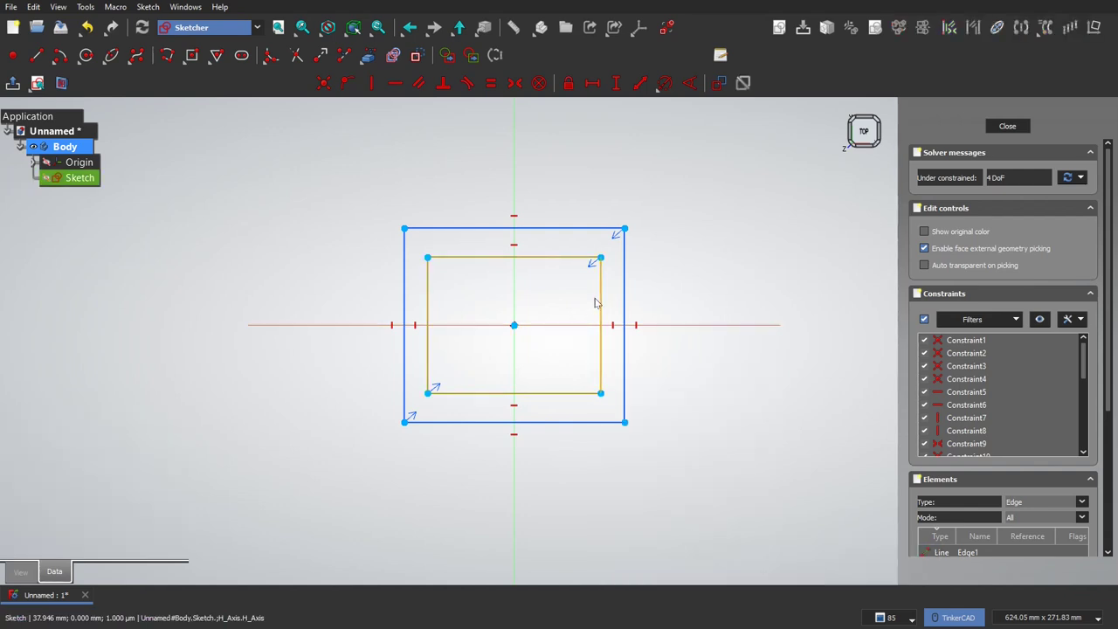
- Make both rectangles square by applying an equal constraint to two adjacent sides of each
click(597, 325)
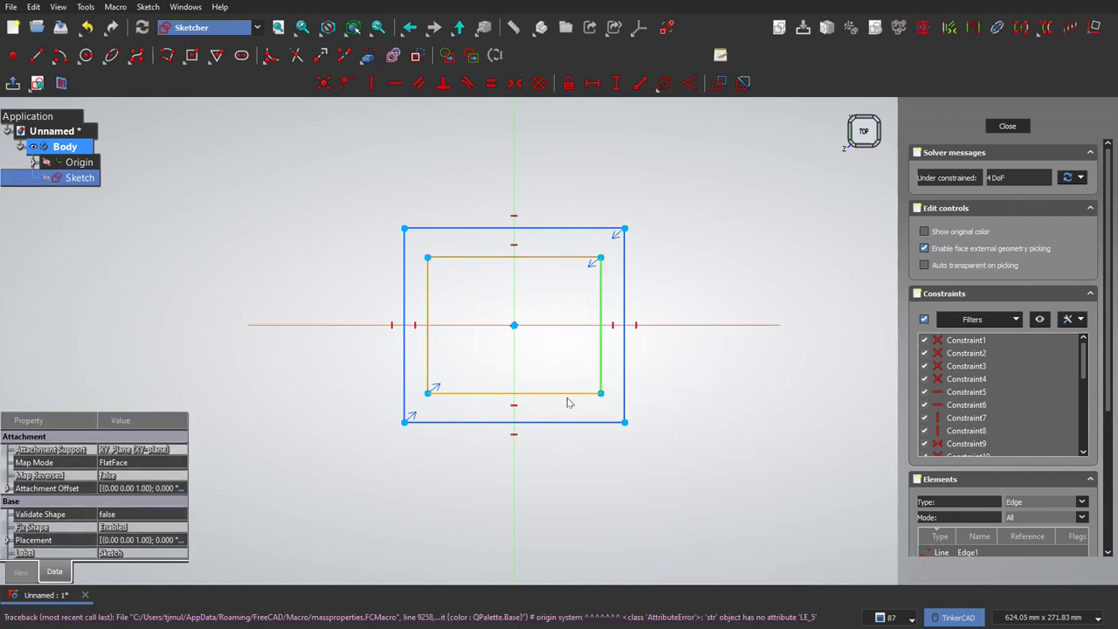
click(600, 347)
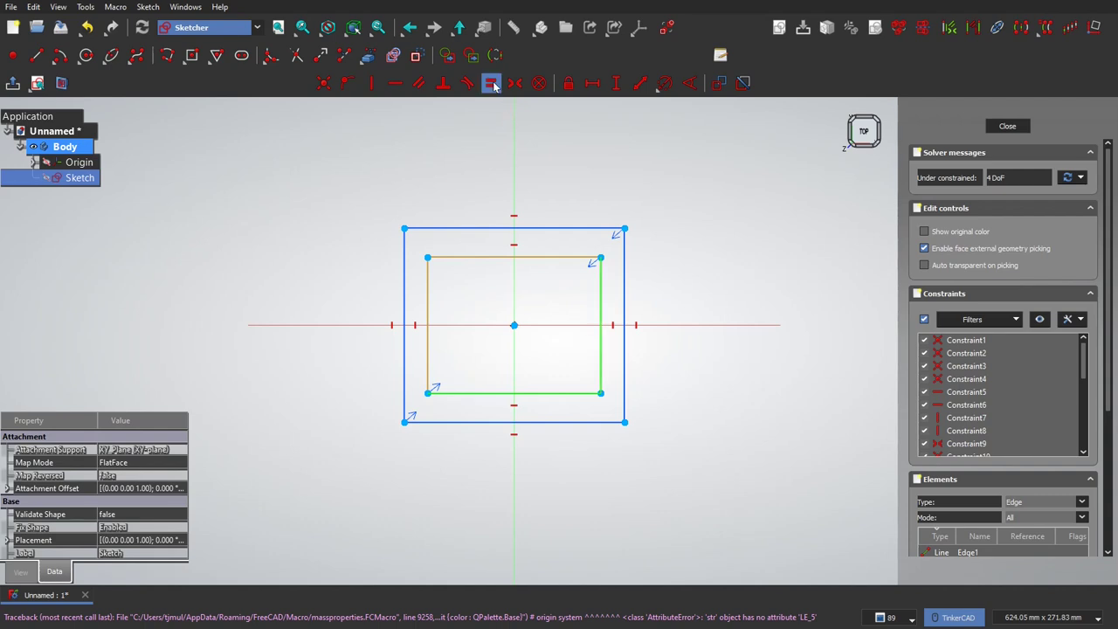
click(491, 83)
click(625, 308)
click(607, 422)
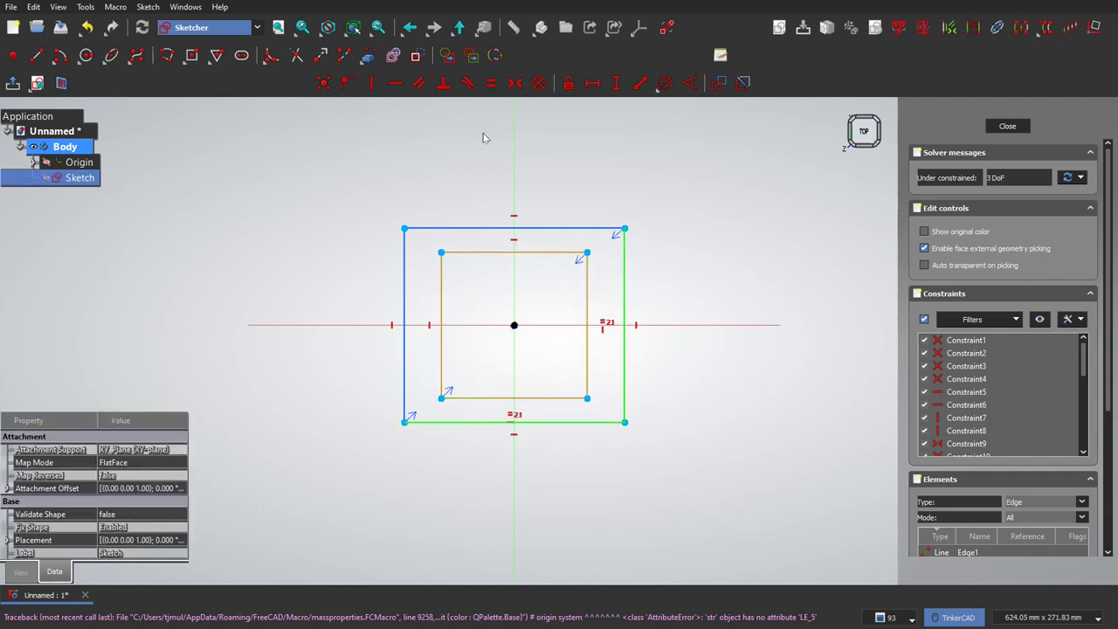
click(492, 83)
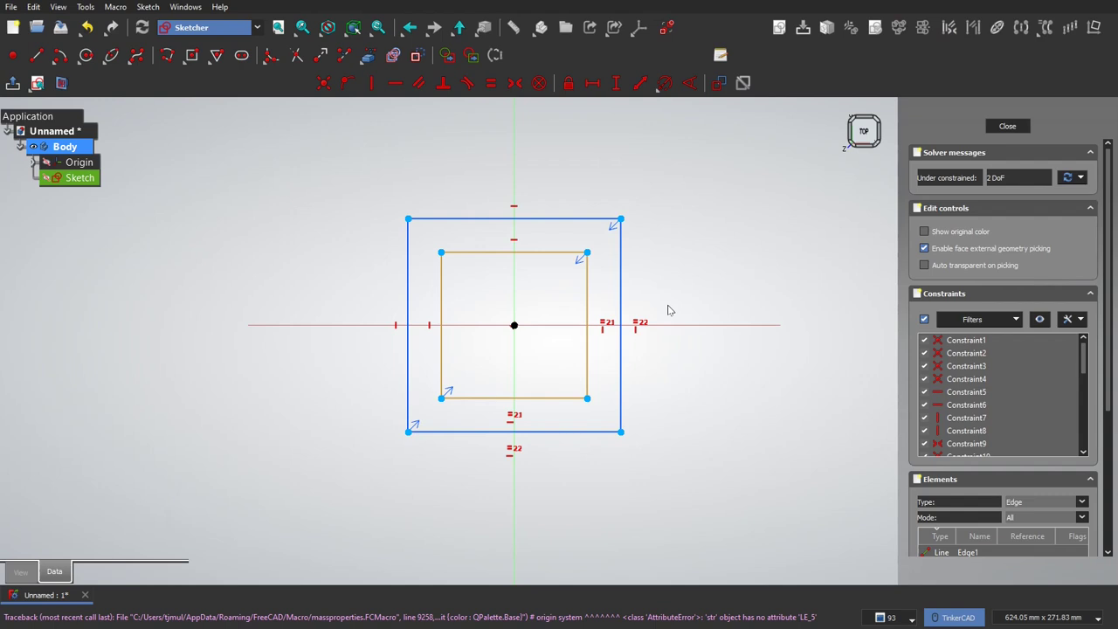
- Dimension the outer square's side to 150 mm and the inner construction square's side to 100 mm
click(622, 300)
text(i)
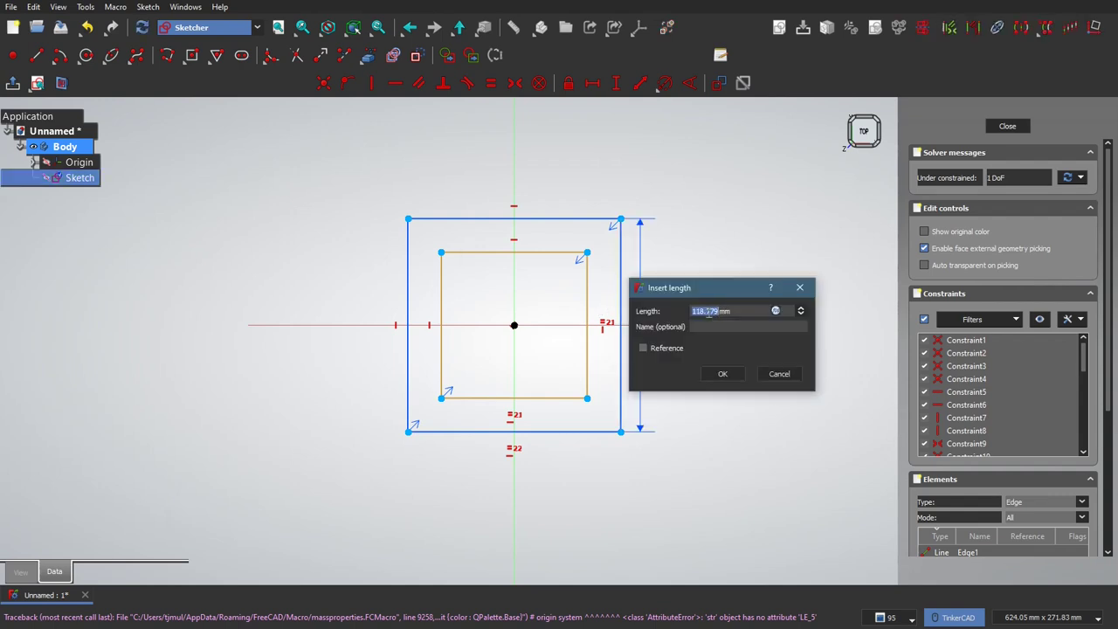
text(150)
key(Return)
click(589, 351)
text(i)
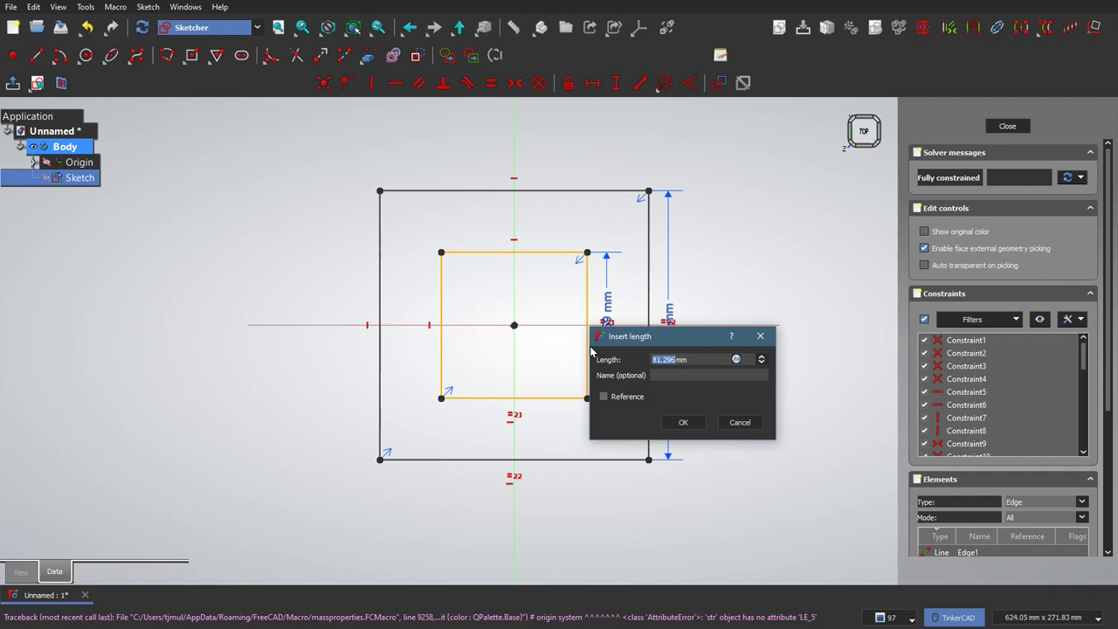
text(100)
key(Return)
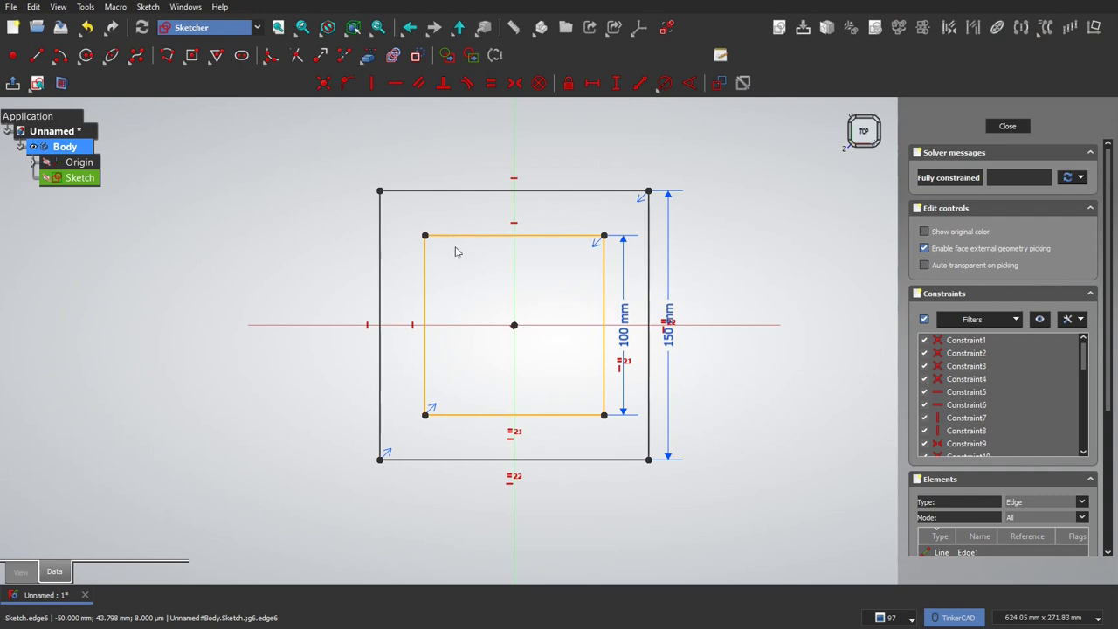
- Draw three concentric circles centred on the origin: one about 44 mm in radius, a smaller one inside it and a larger one around it
click(514, 324)
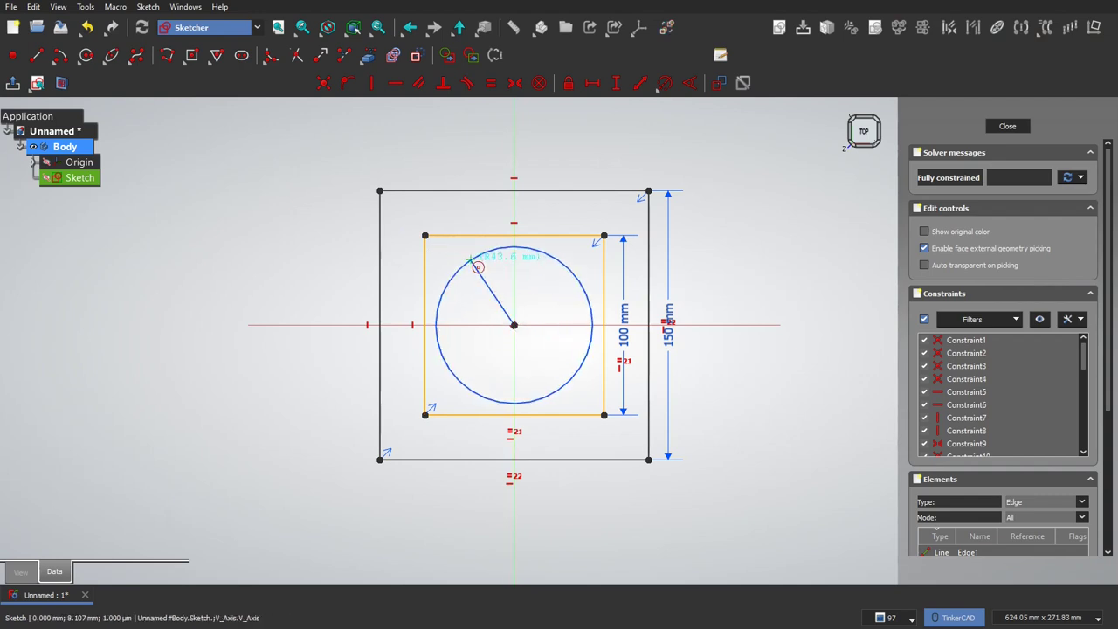
click(463, 265)
click(513, 325)
click(484, 278)
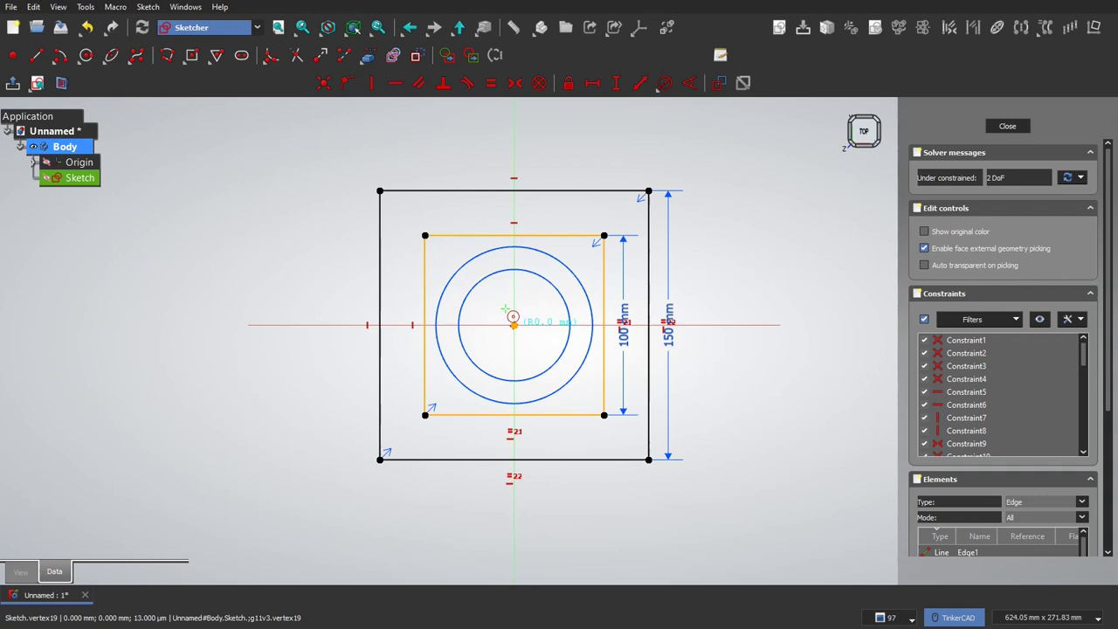
click(513, 325)
click(465, 260)
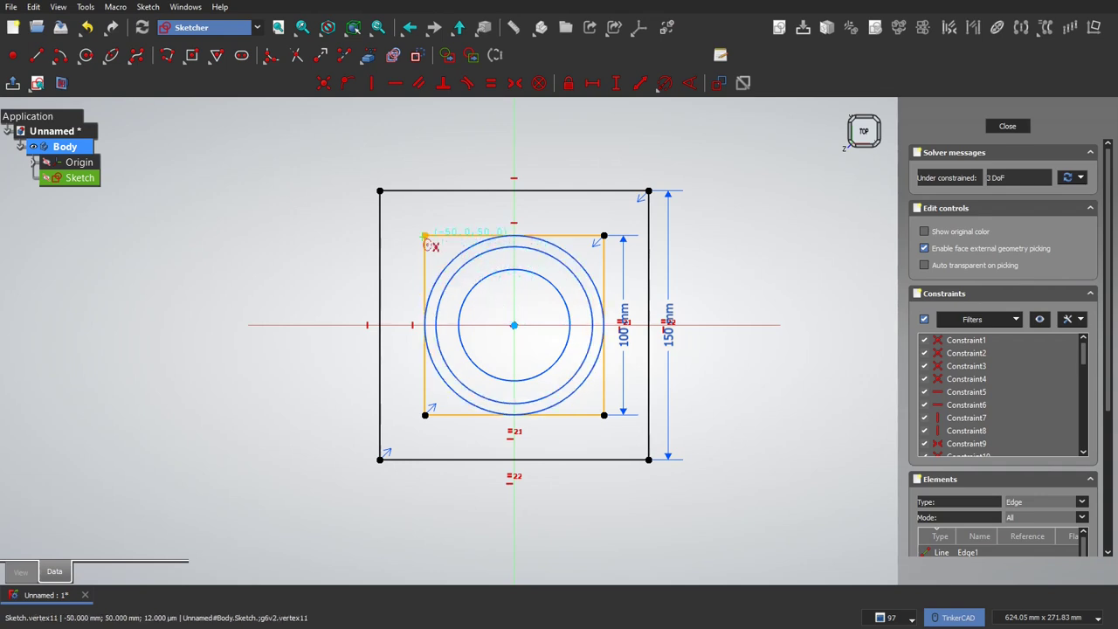
- Draw two small circles centred on the upper-left and lower-left corners of the inner construction square
click(425, 235)
click(434, 248)
click(425, 415)
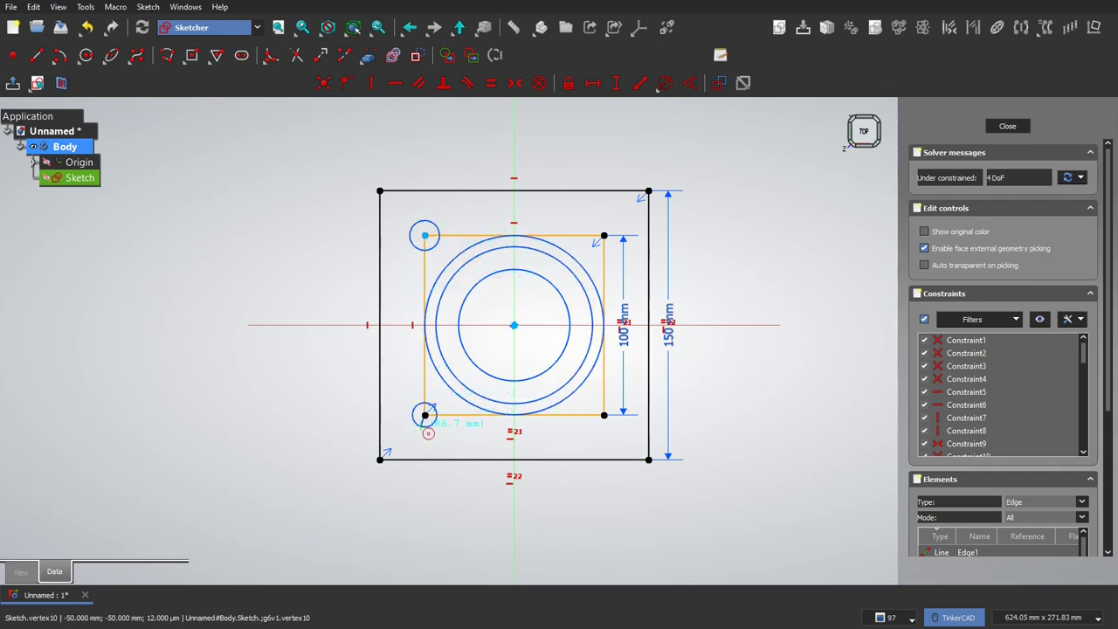
click(423, 432)
right_click(461, 350)
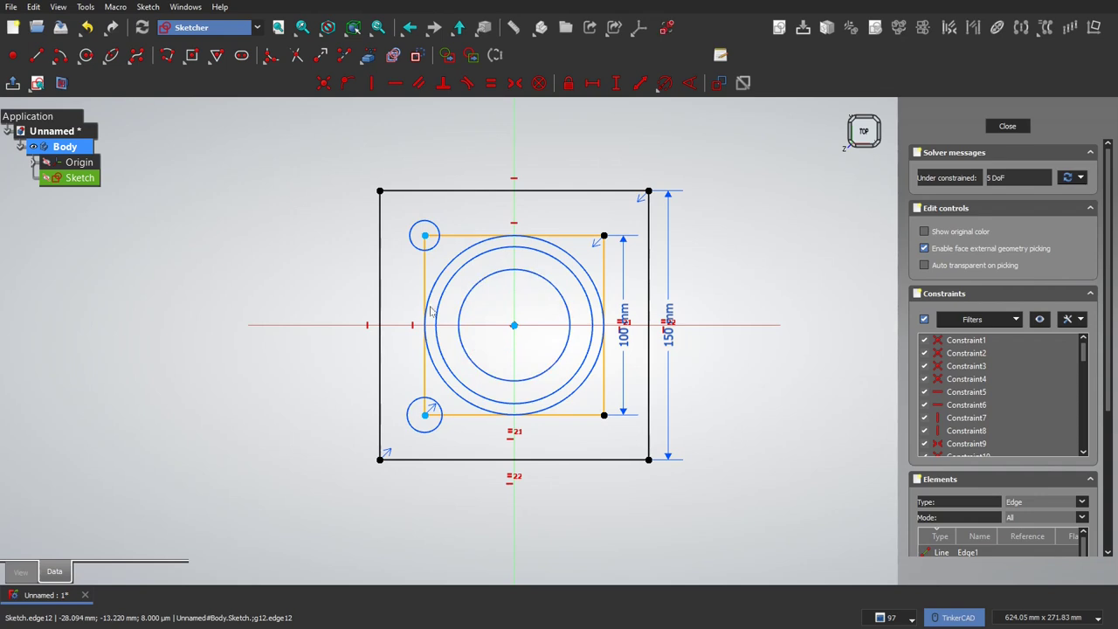
- Make the two small corner circles the same size with an equal constraint
click(416, 248)
click(422, 401)
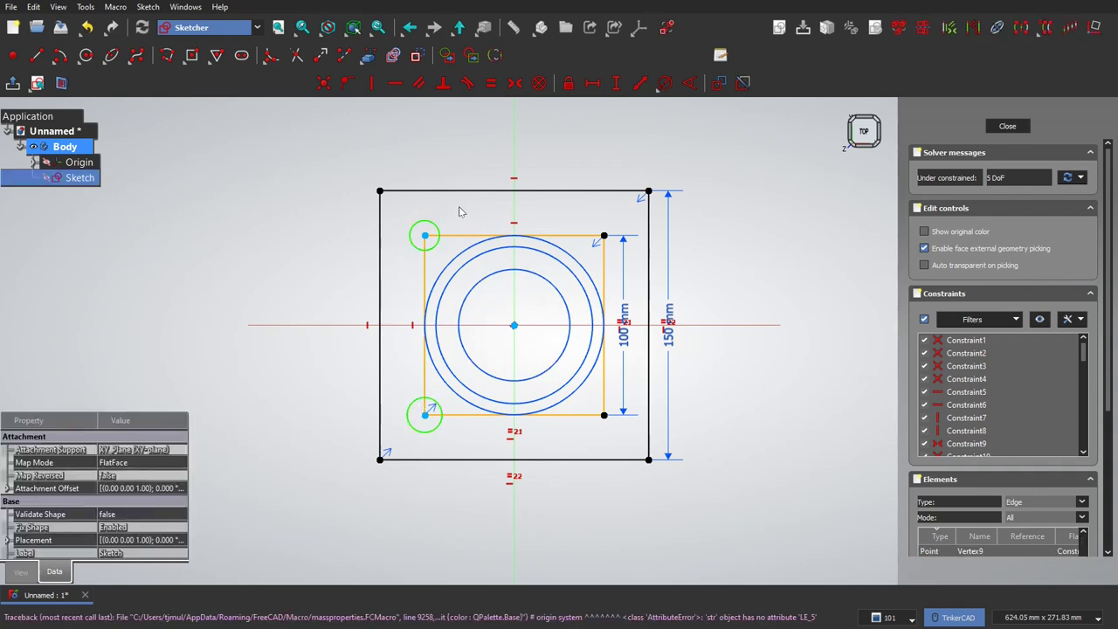
click(491, 84)
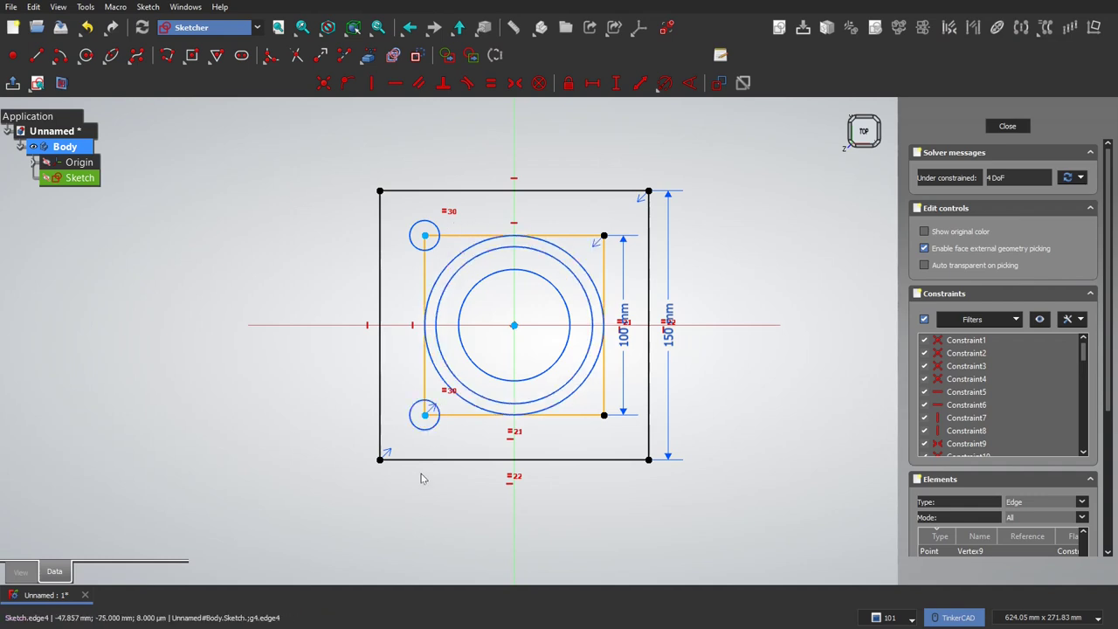
- Round the lower-left and upper-left corners of the outer square with corner-preserving fillets
click(276, 60)
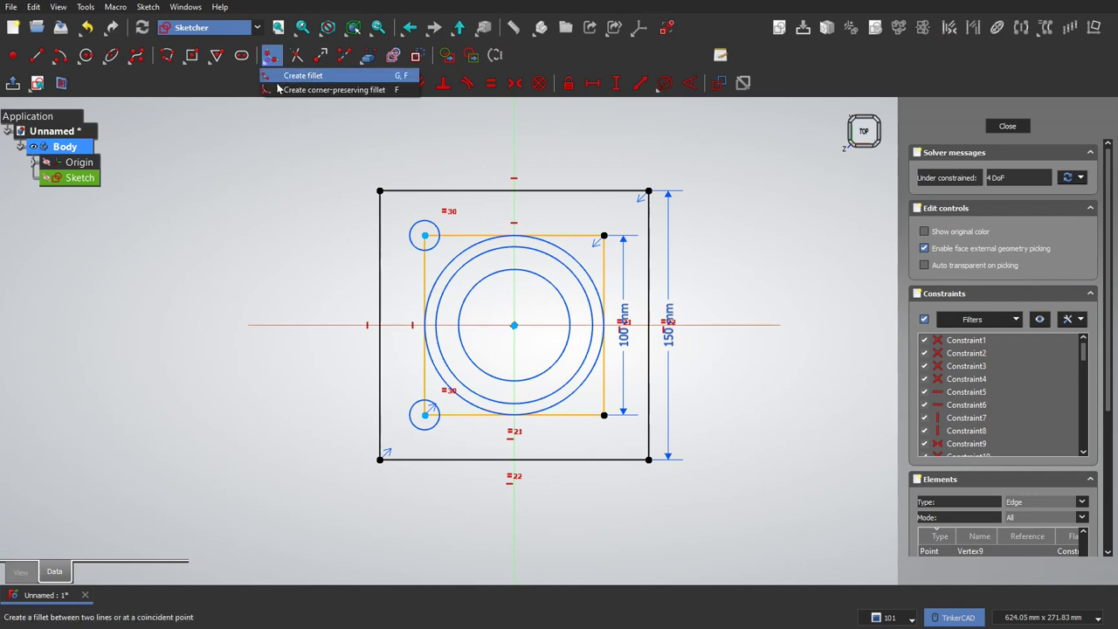
click(355, 93)
click(381, 425)
click(414, 459)
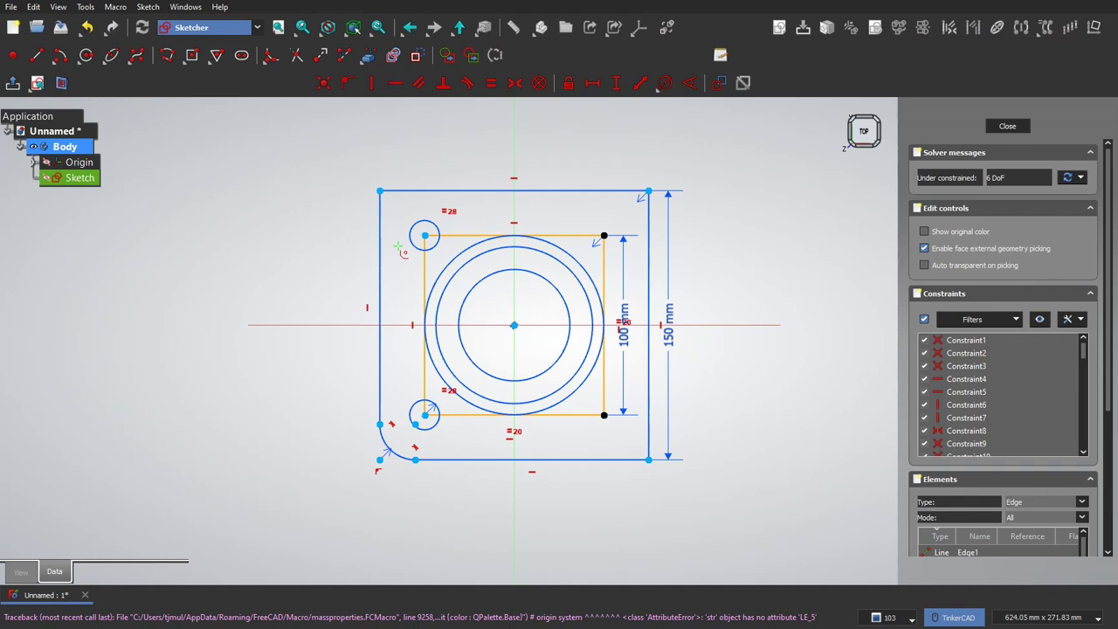
click(381, 245)
click(407, 190)
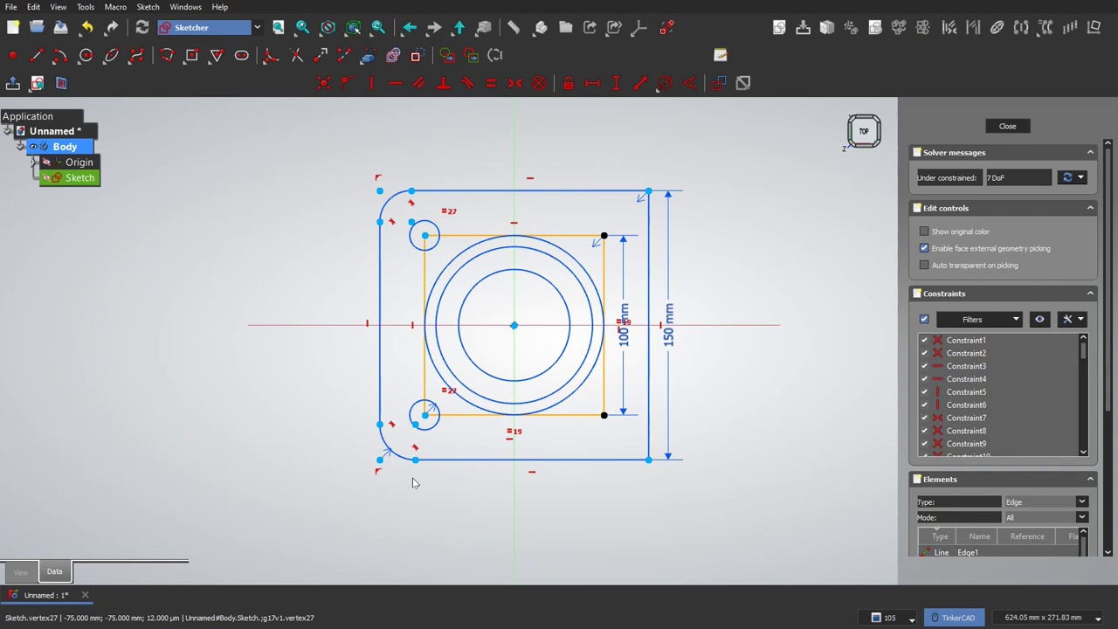
- Add a 150 mm horizontal dimension between the outer square's two lower corners and place it below the outline
click(381, 461)
click(648, 459)
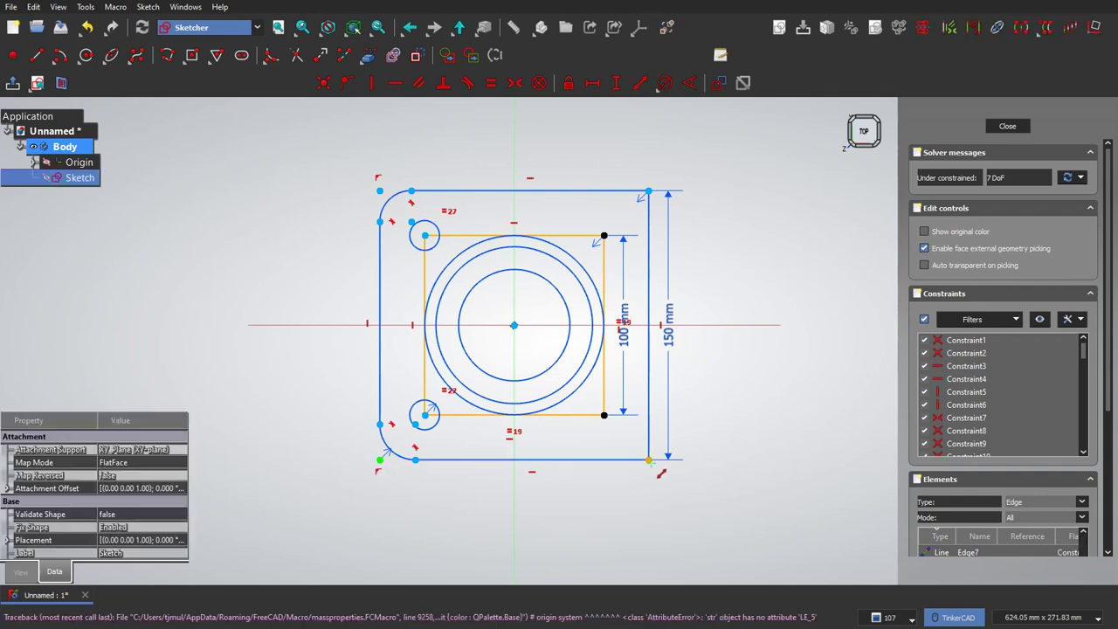
key(l)
key(Return)
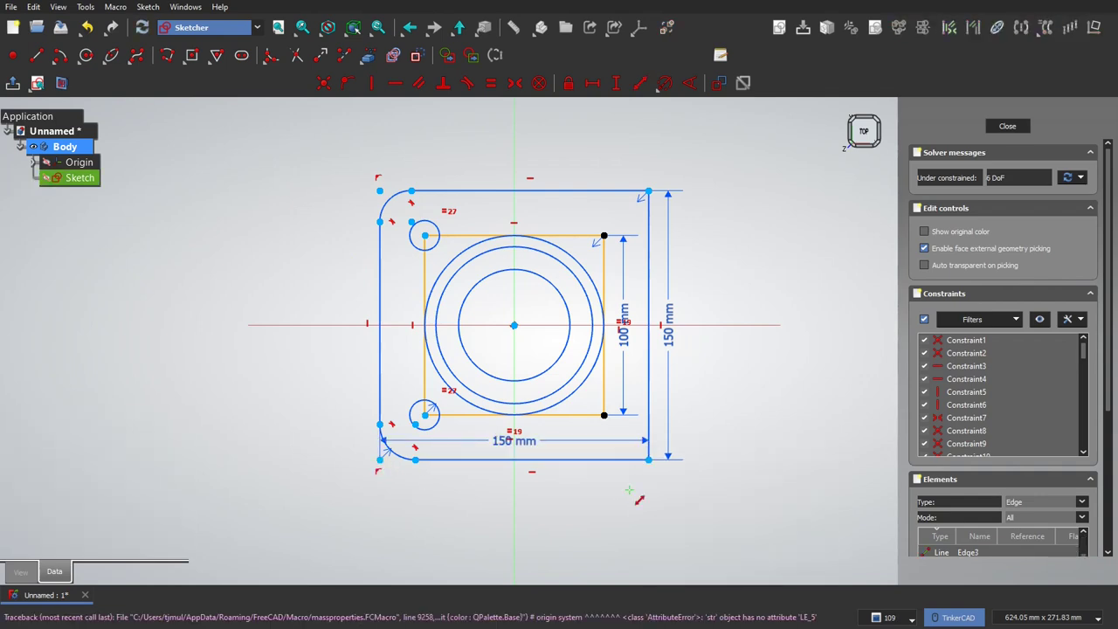
mouse_move(515, 441)
mouse_down()
mouse_move(536, 481)
mouse_move(524, 492)
mouse_up()
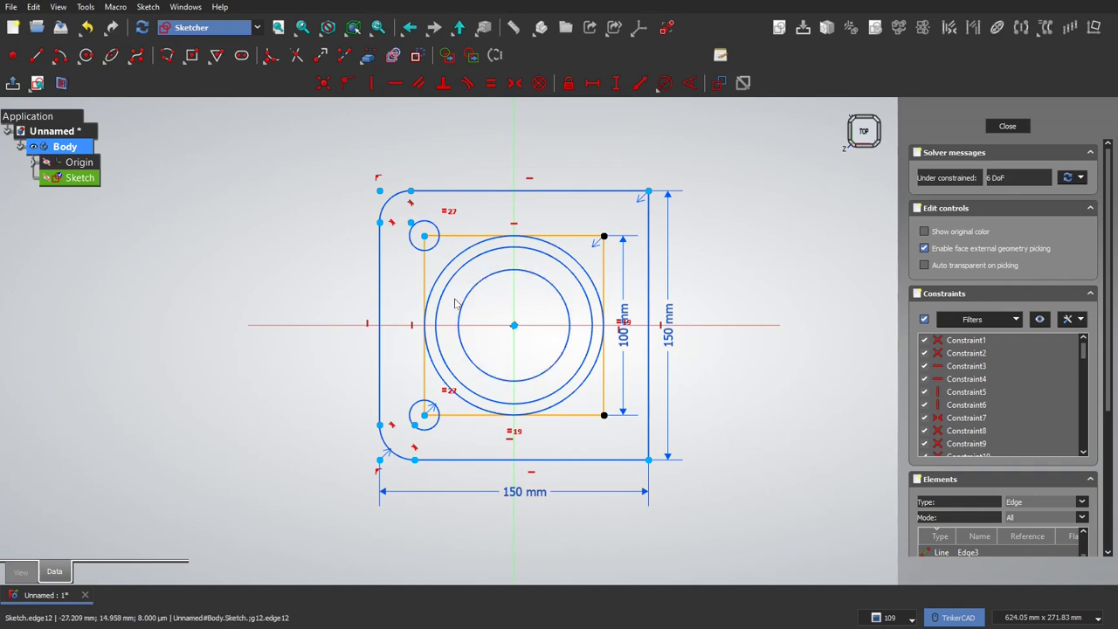
- Switch to the reference drawing in ShareX and examine the length, width, spacing and symmetry of the slots on the plate's left edge
scroll(381, 322, up, 5)
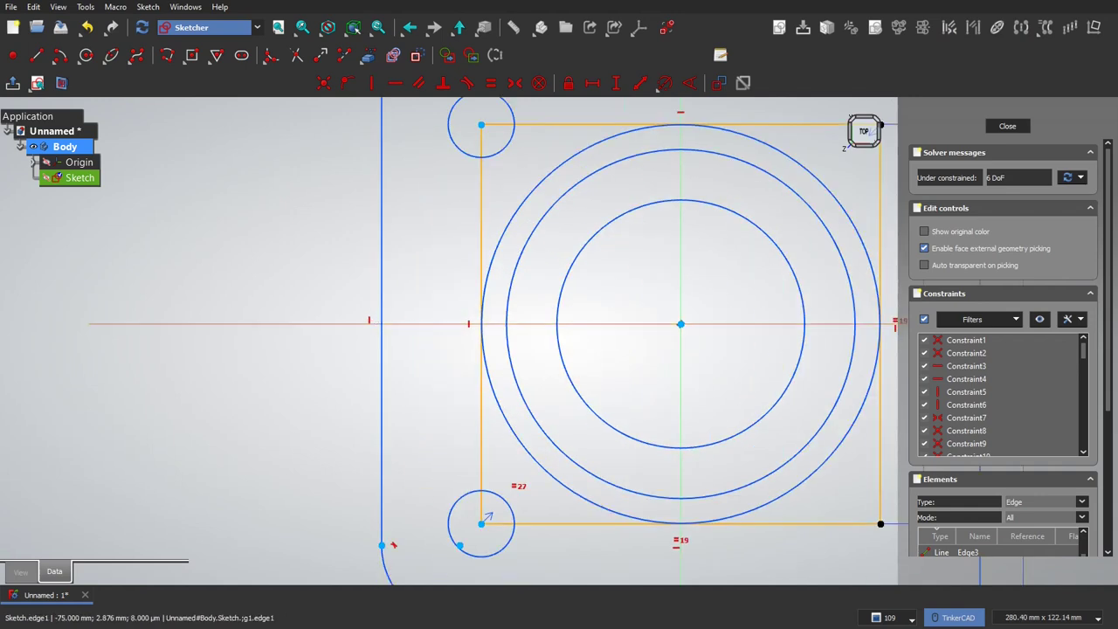
drag(1117, 32, 772, 27)
ctrl+scroll(772, 225, up, 4)
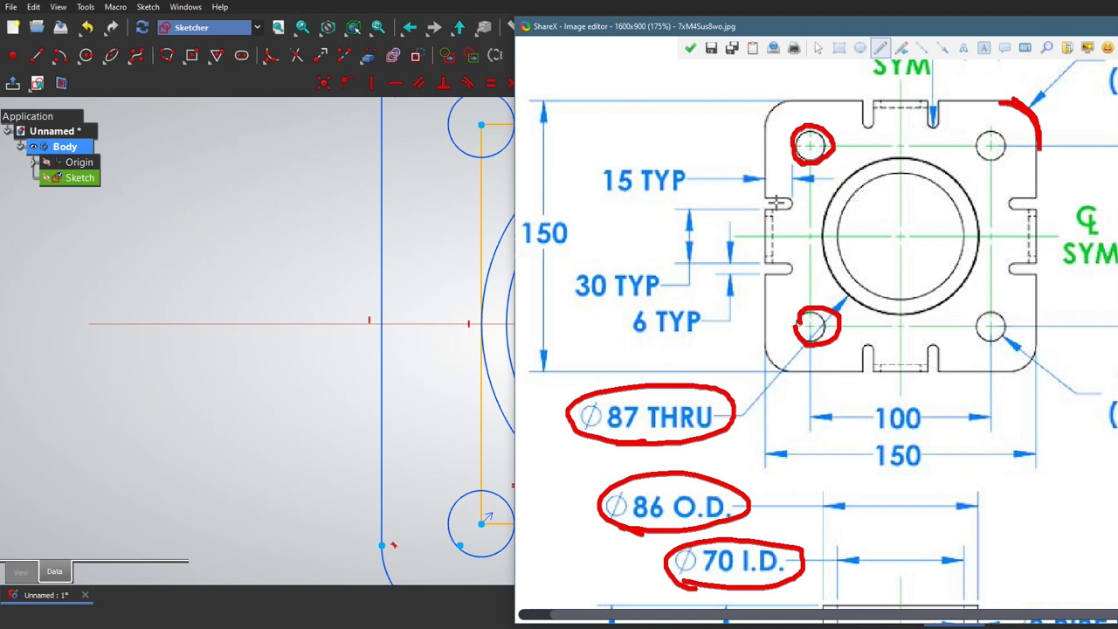
ctrl+scroll(785, 199, up, 2)
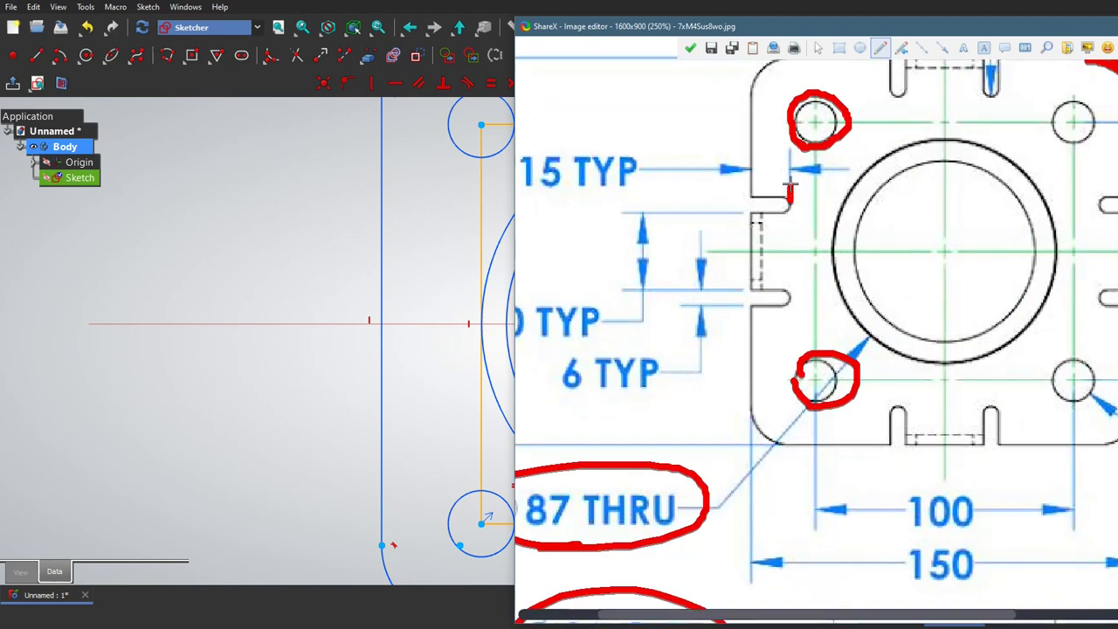
drag(791, 185, 792, 165)
key(ctrl+z)
mouse_move(557, 393)
mouse_down()
mouse_move(607, 343)
mouse_move(594, 399)
mouse_move(569, 400)
mouse_up()
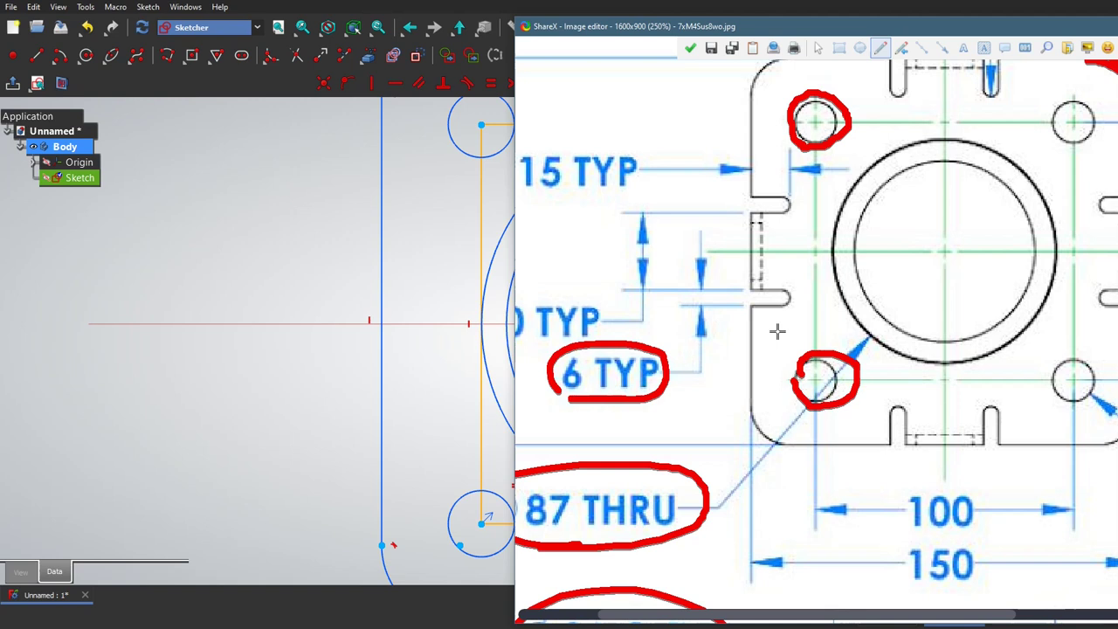
middle_drag(726, 350, 807, 359)
key(ctrl+z)
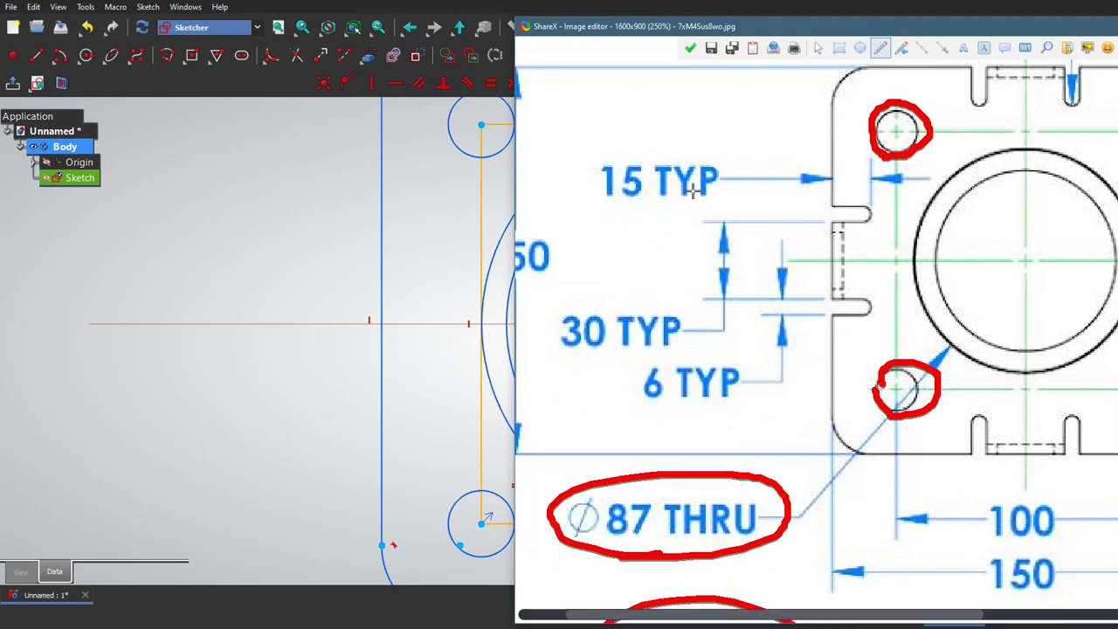
mouse_move(664, 201)
mouse_down()
mouse_move(702, 131)
mouse_move(610, 202)
mouse_move(706, 152)
mouse_move(589, 224)
mouse_up()
key(ctrl+z)
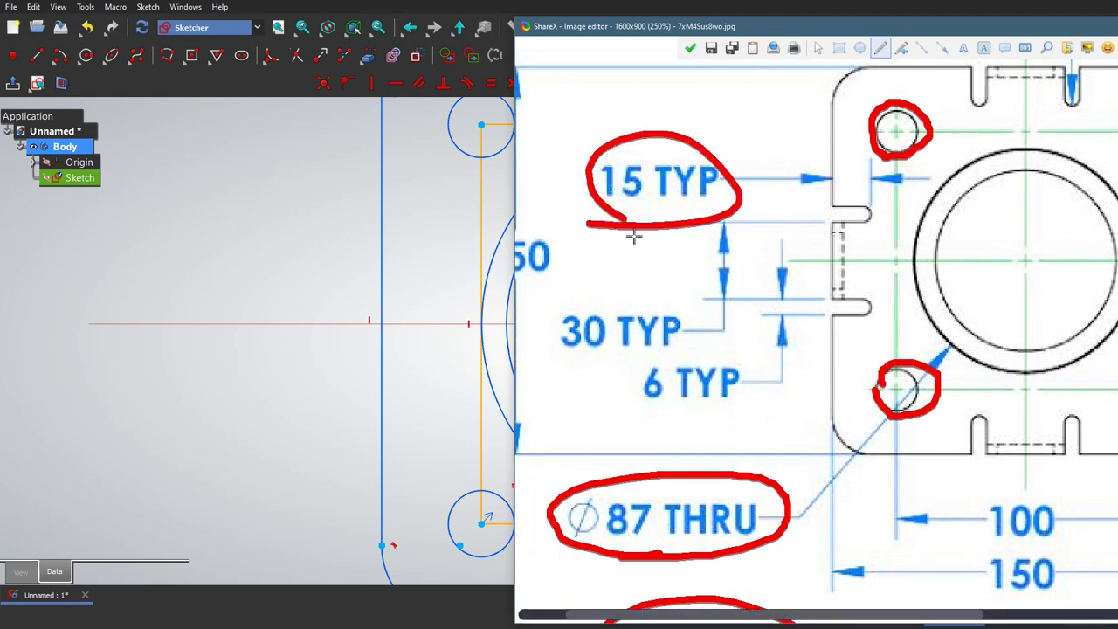
key(ctrl+z)
middle_drag(702, 302, 780, 299)
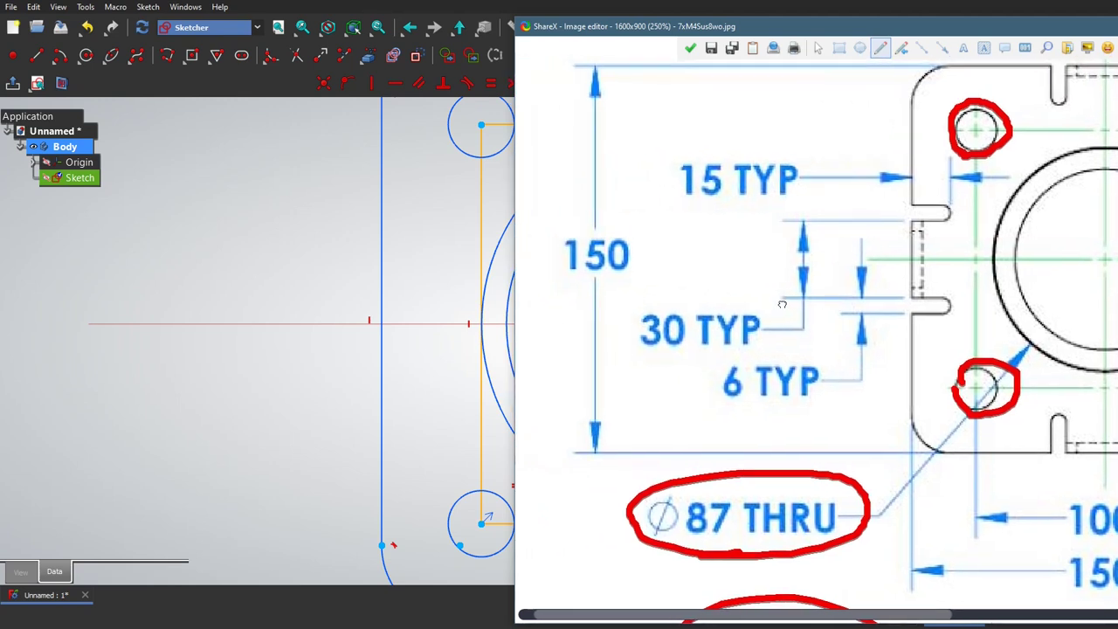
drag(871, 259, 1096, 259)
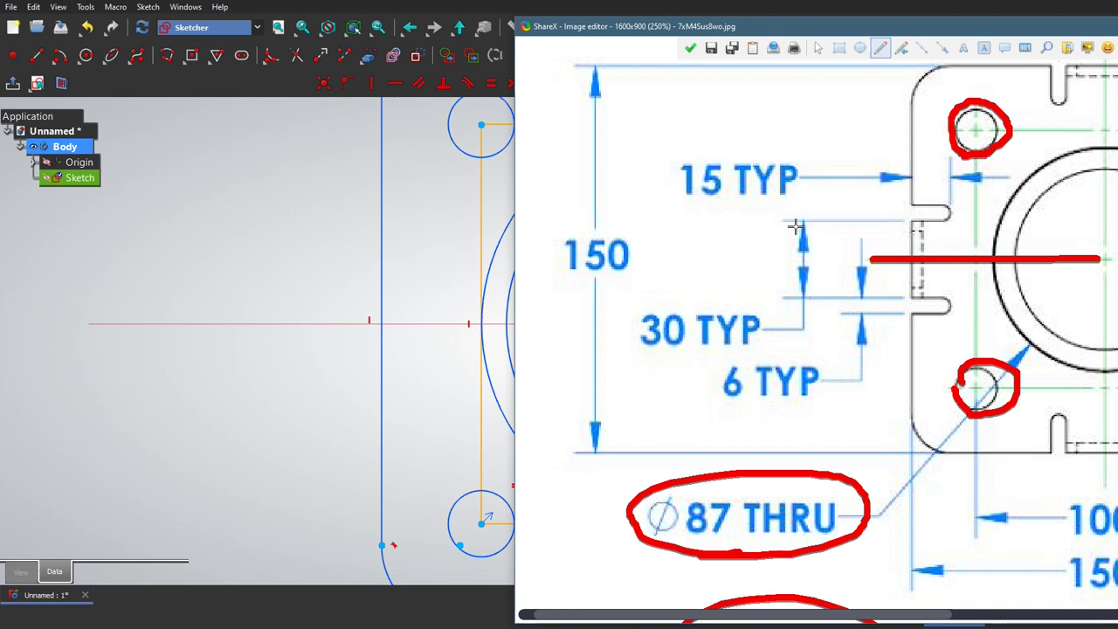
mouse_move(651, 328)
mouse_down()
mouse_move(767, 299)
mouse_move(778, 330)
mouse_up()
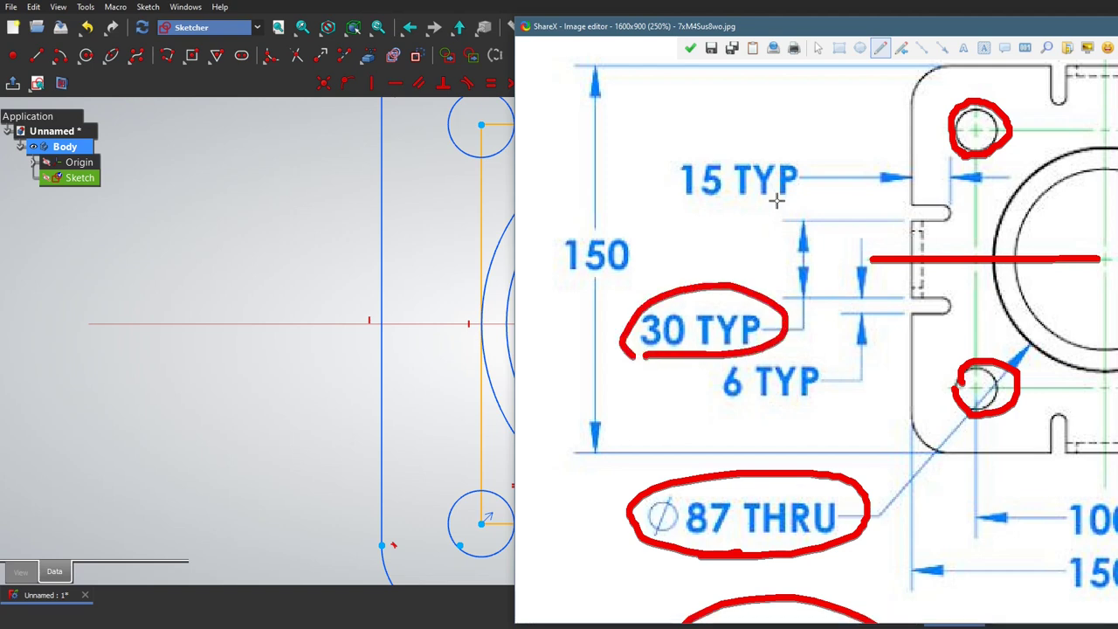
key(ctrl+z)
click(354, 236)
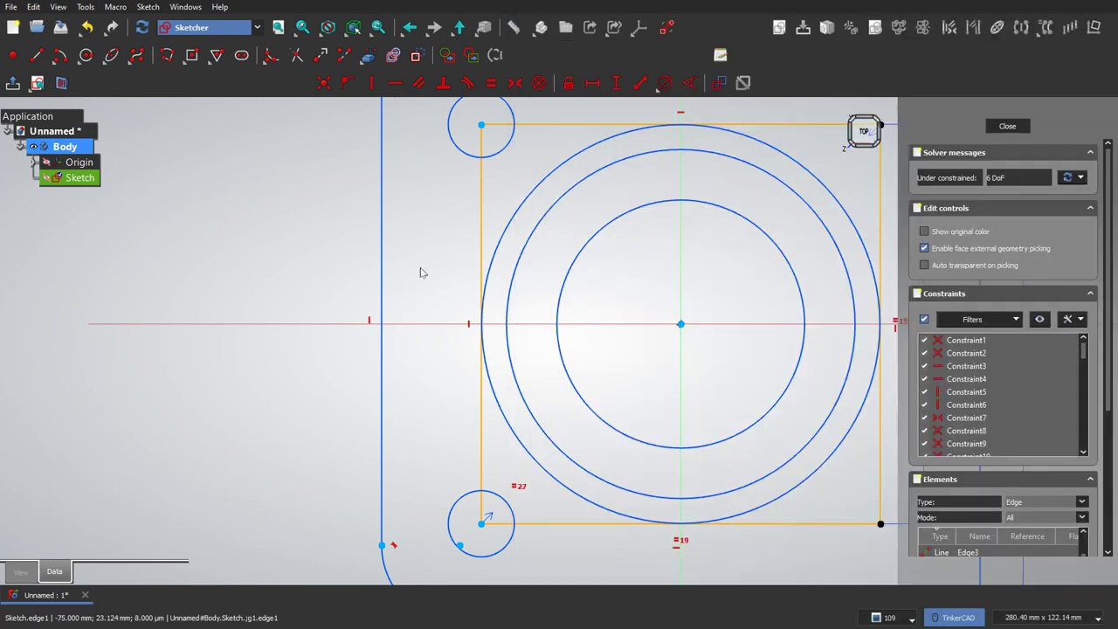
- Draw two horizontal slots starting on the plate's left edge, one above and one below the horizontal axis, the lower about 13 mm between centres
key(g)
key(s)
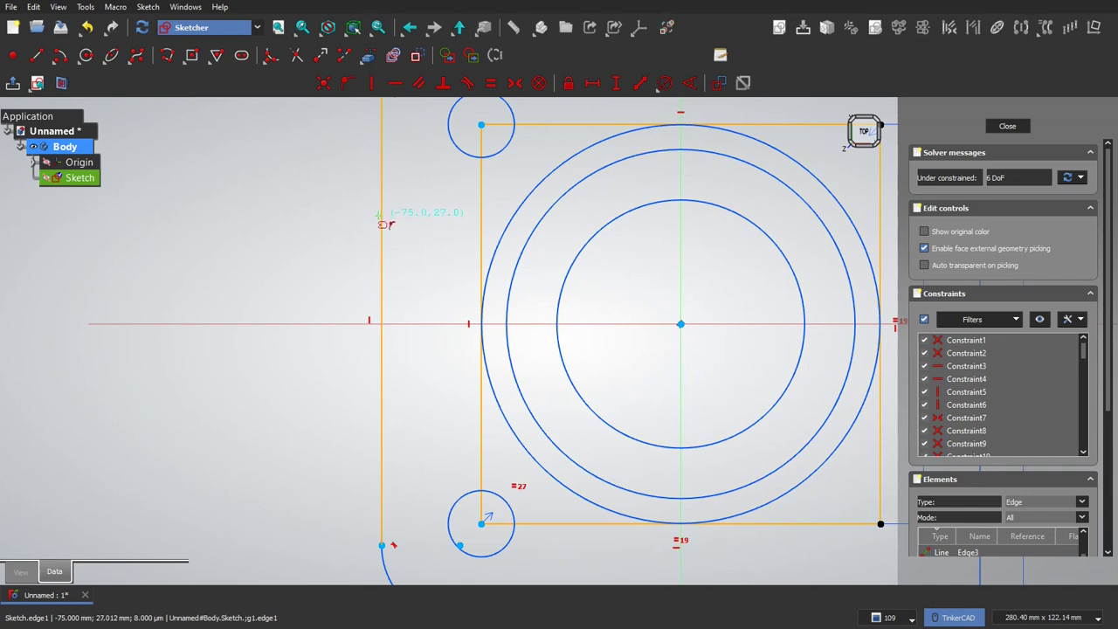
click(382, 221)
click(425, 221)
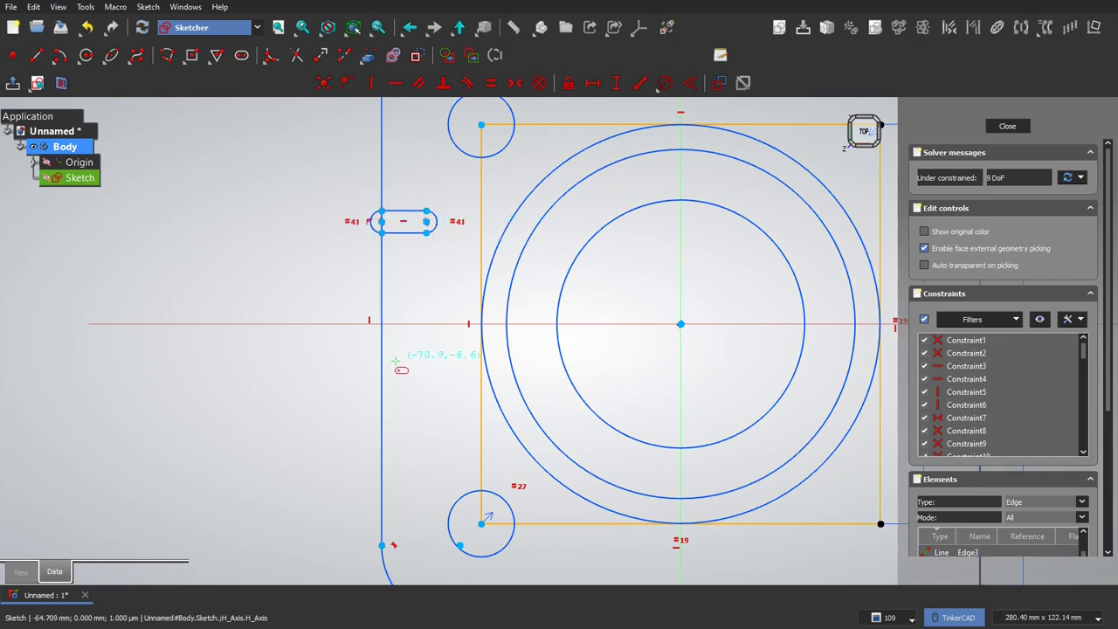
click(382, 374)
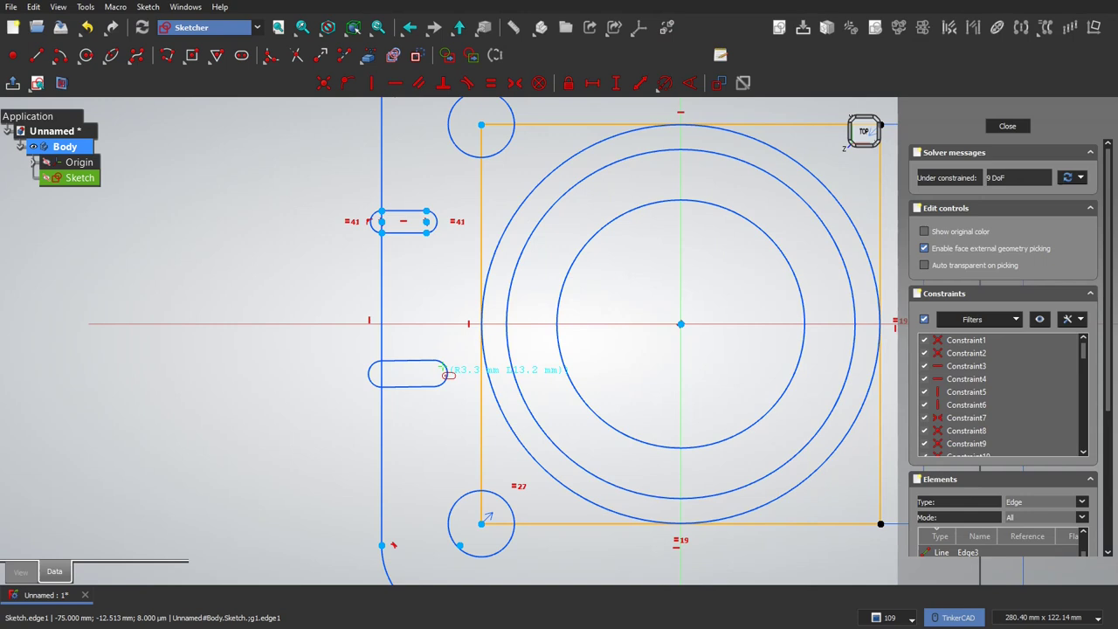
click(434, 374)
- Make the two slots' end arcs equal and align their inner arc centres vertically
click(447, 374)
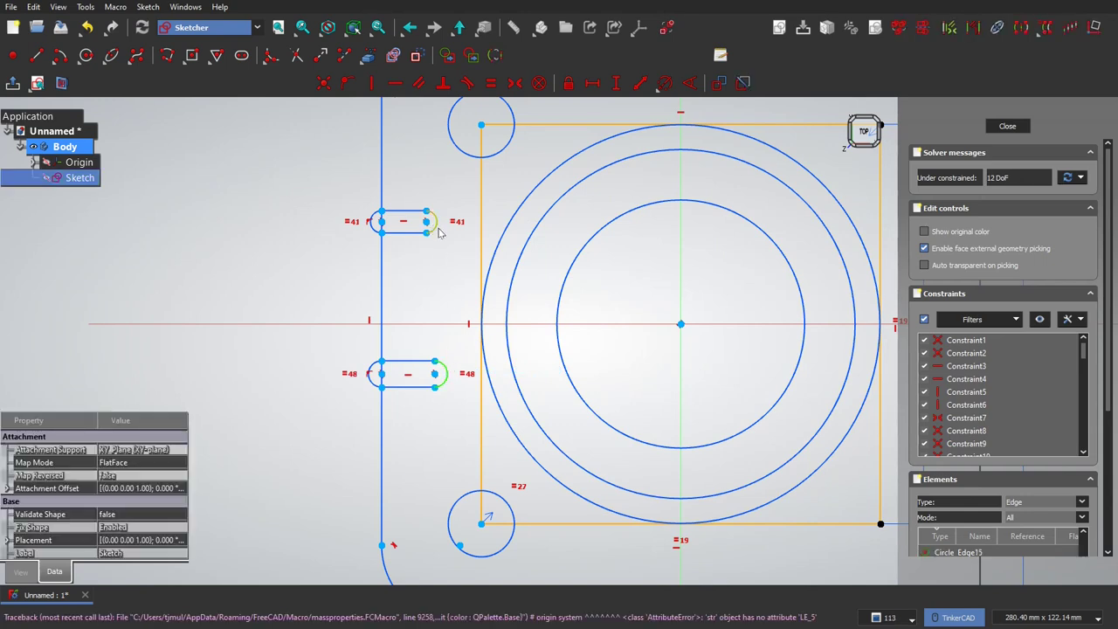
click(489, 84)
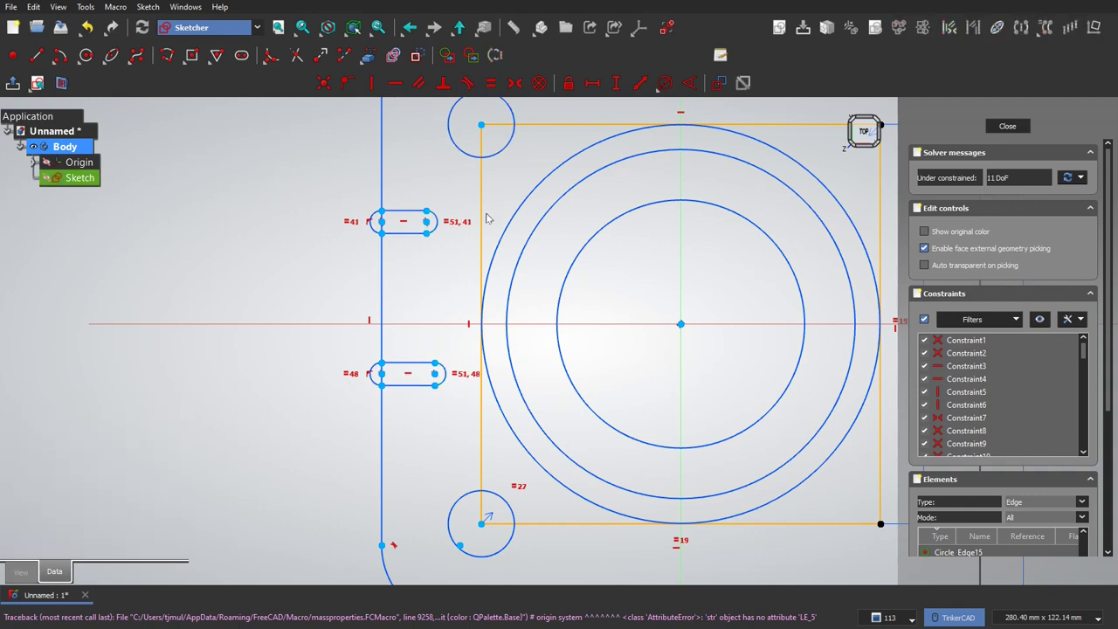
click(426, 222)
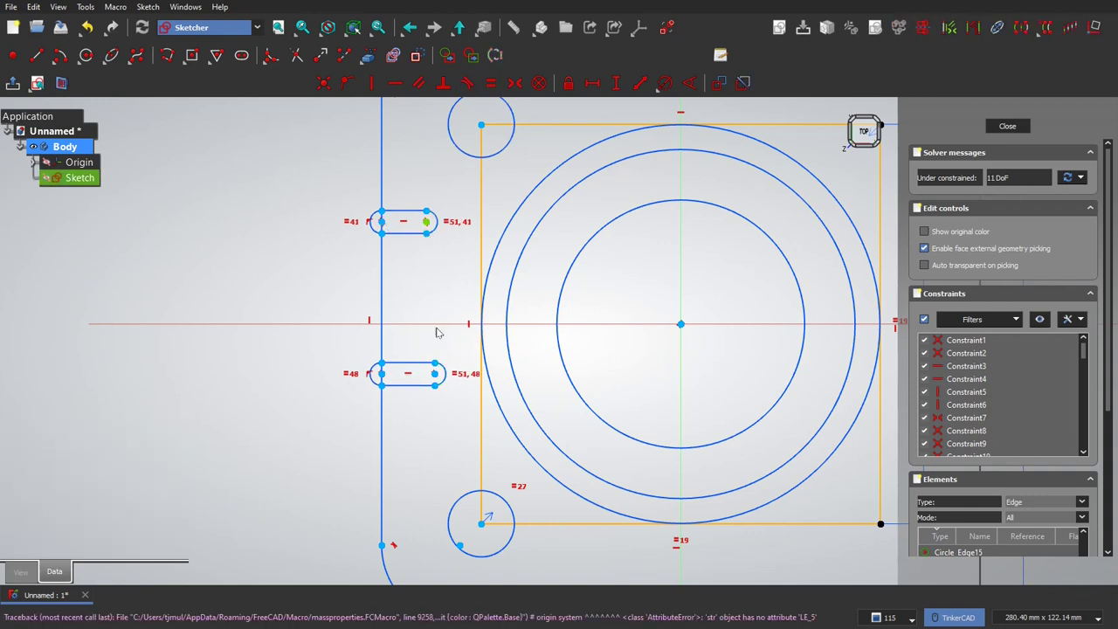
click(436, 375)
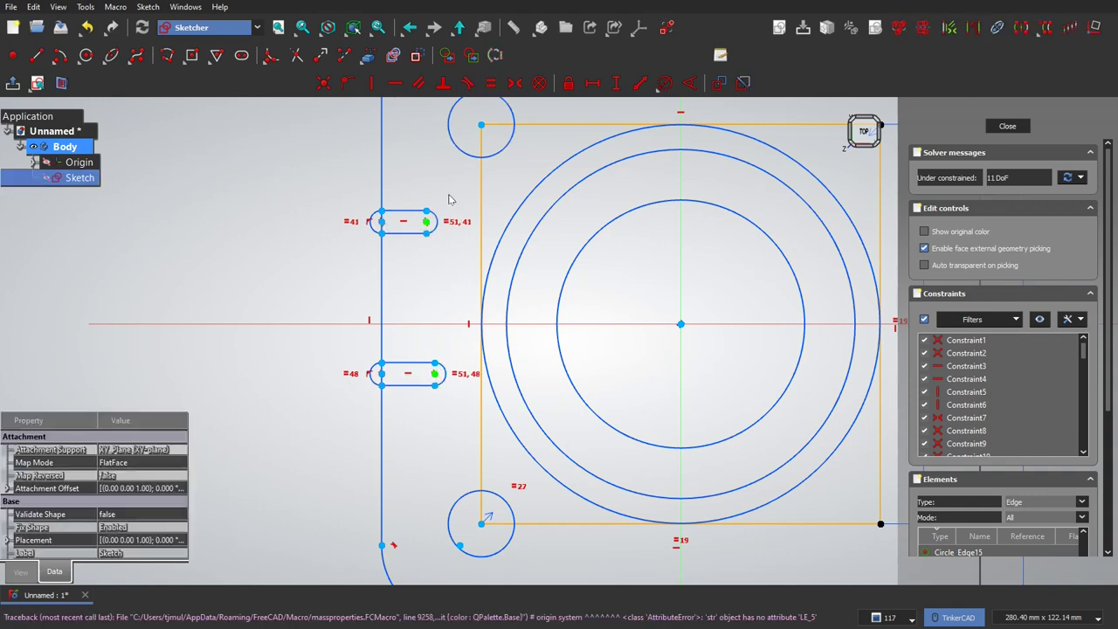
click(372, 83)
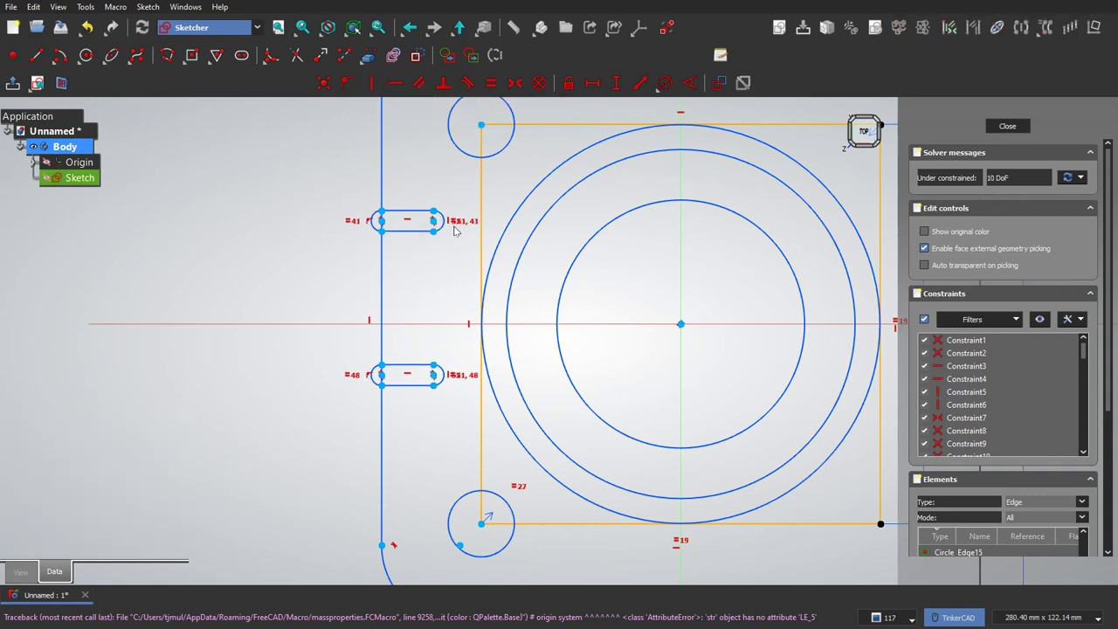
drag(432, 222, 438, 224)
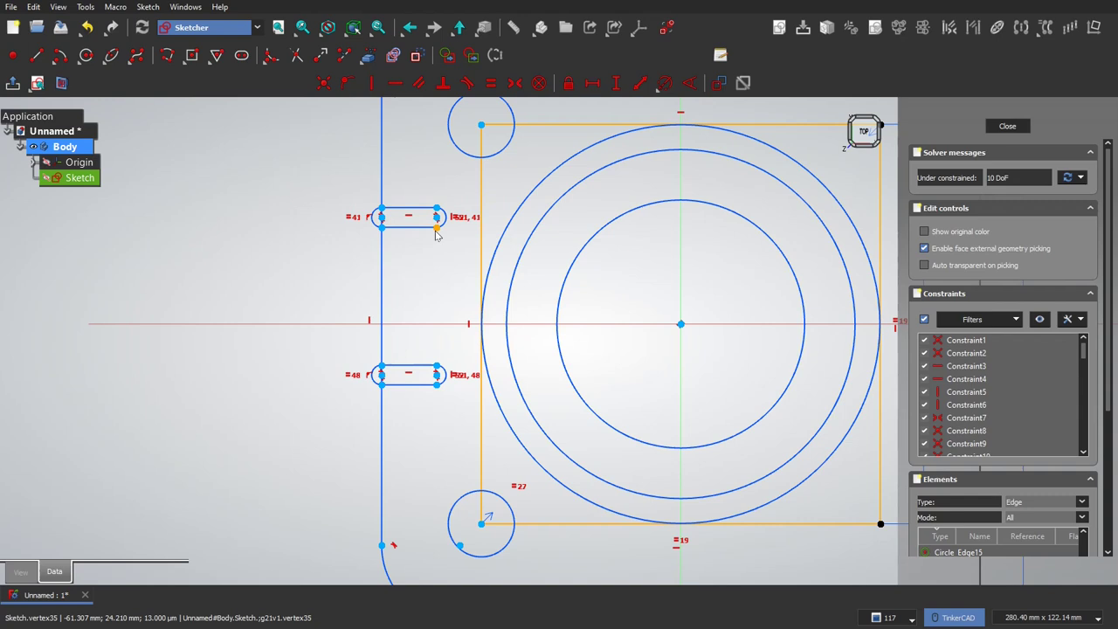
- Make the facing outer corners of the two slots symmetric about the horizontal axis and spread the slots apart
click(381, 228)
click(382, 366)
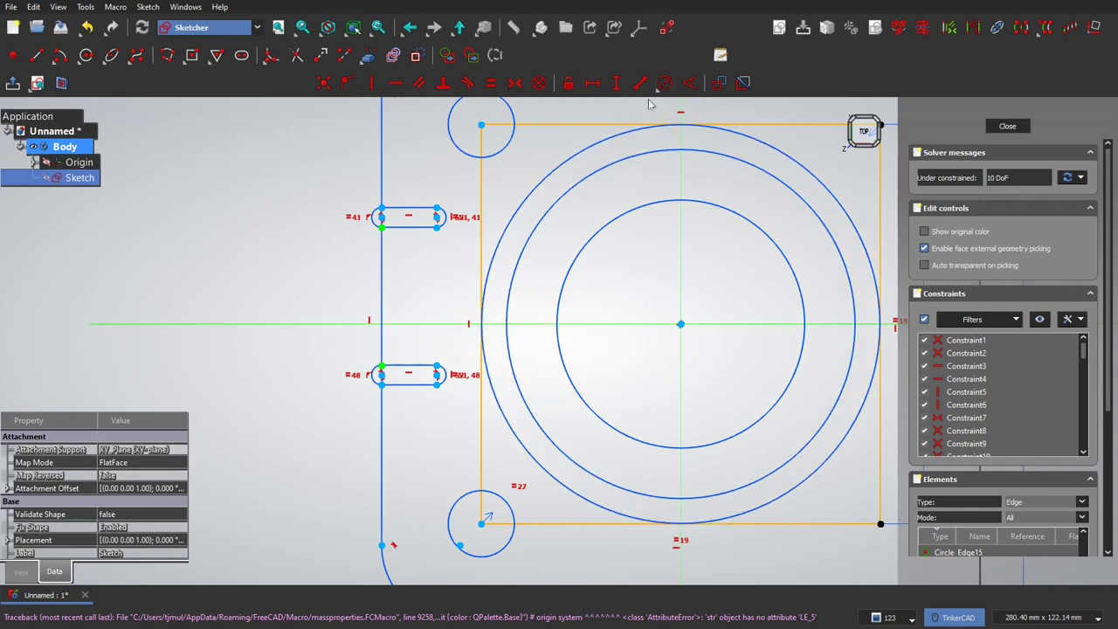
click(516, 83)
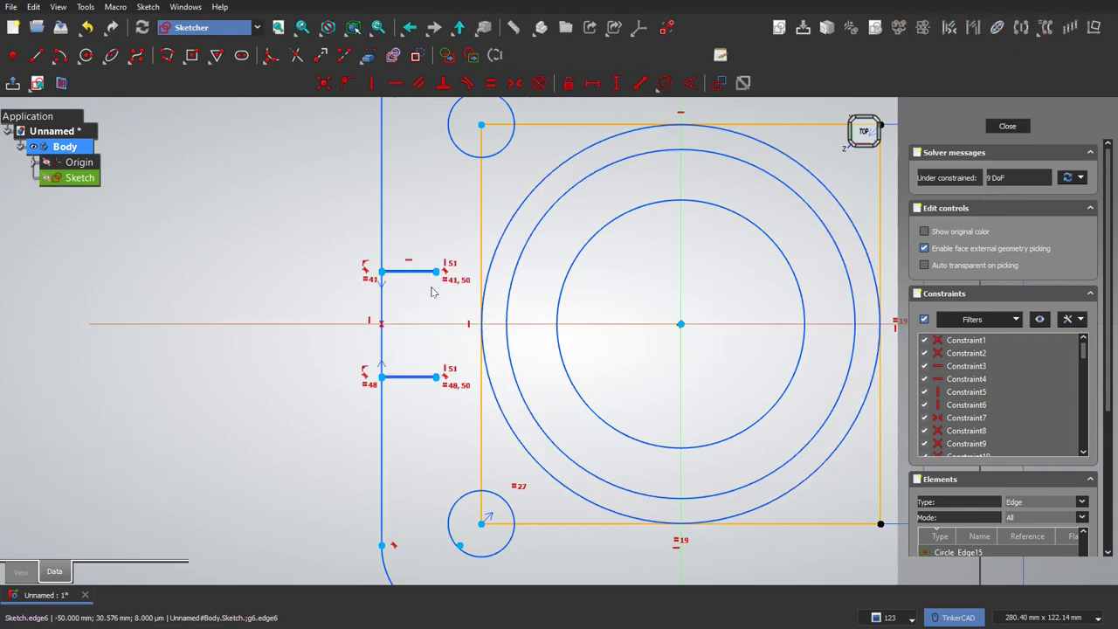
drag(436, 273, 437, 251)
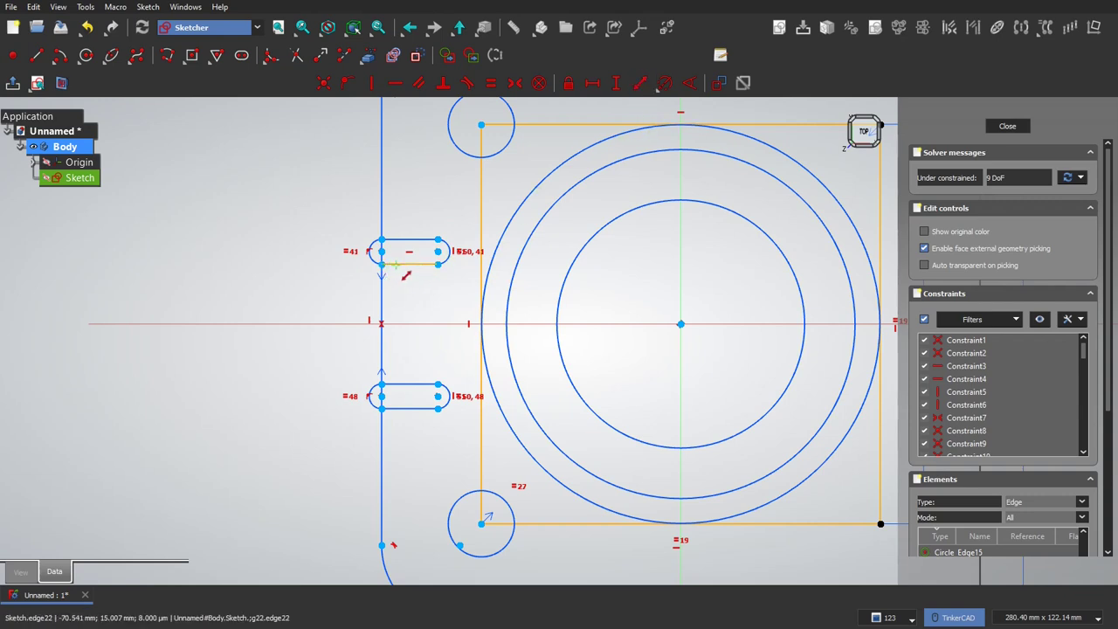
- Dimension the gap between the facing sides of the two slots to 30 mm
click(381, 264)
click(382, 384)
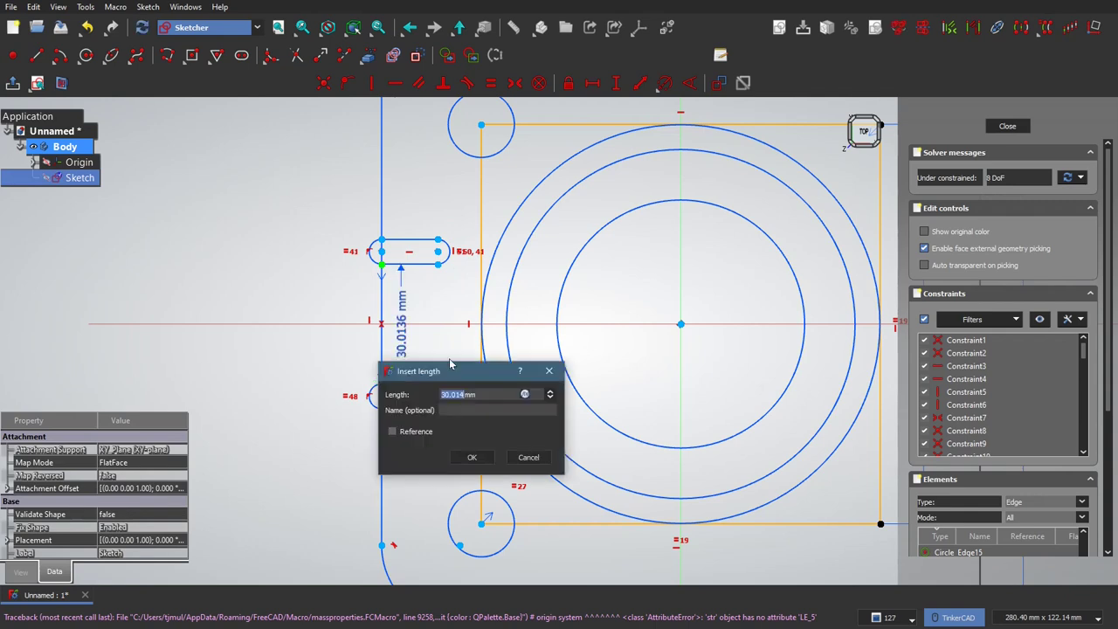
text(30)
key(Return)
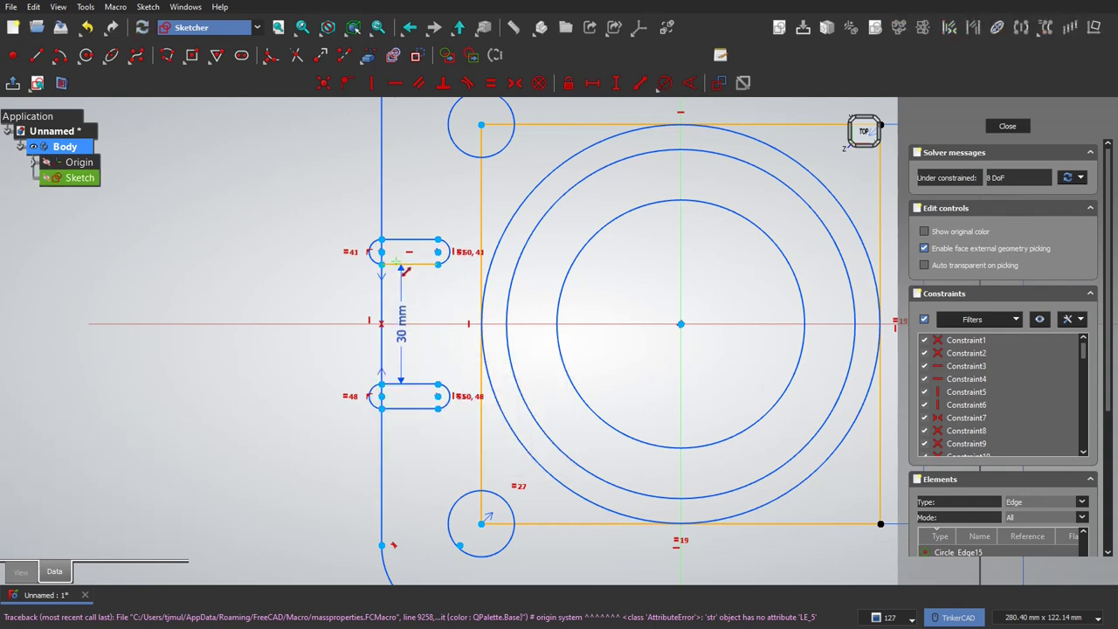
- Dimension the upper slot's width to 6 mm and place the label outside the plate's edge
scroll(384, 243, up, 3)
click(381, 239)
click(381, 281)
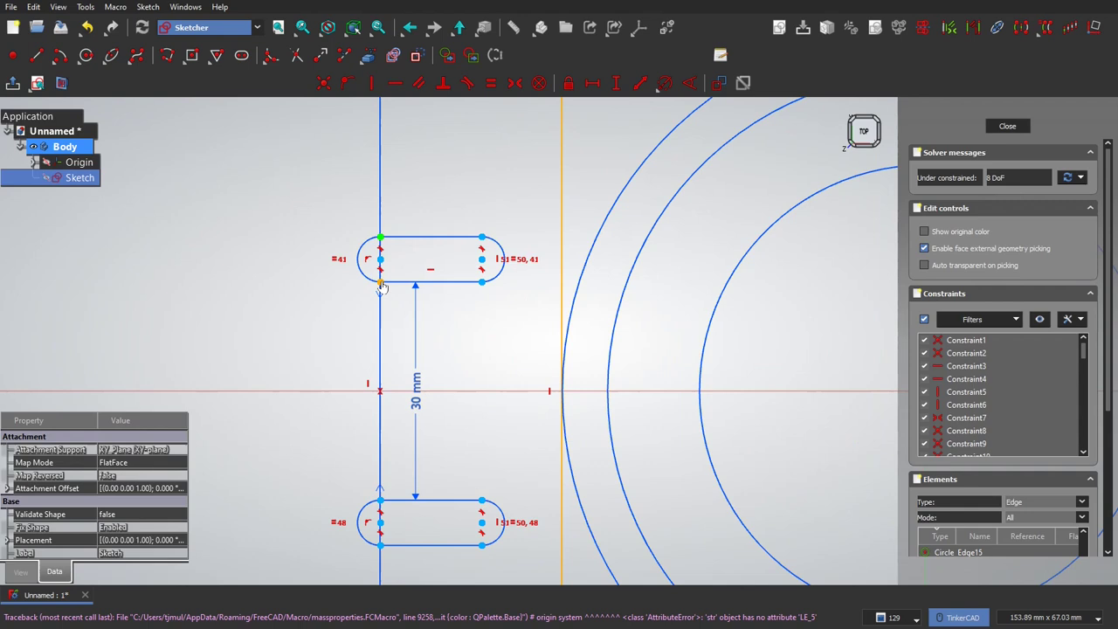
key(i)
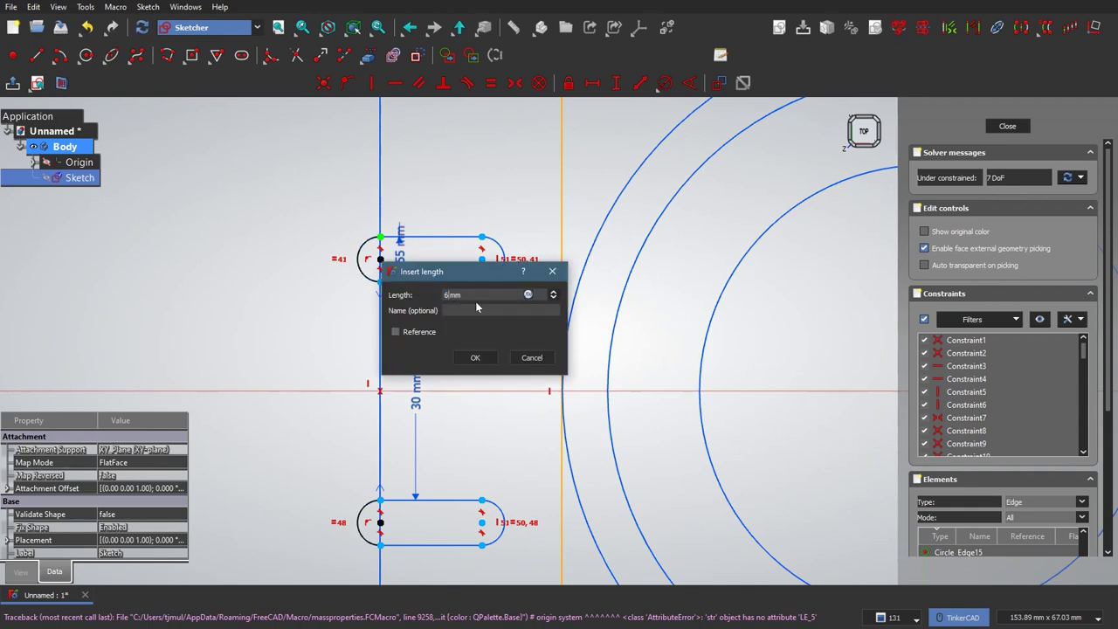
text(6)
key(Return)
scroll(453, 300, down, 1)
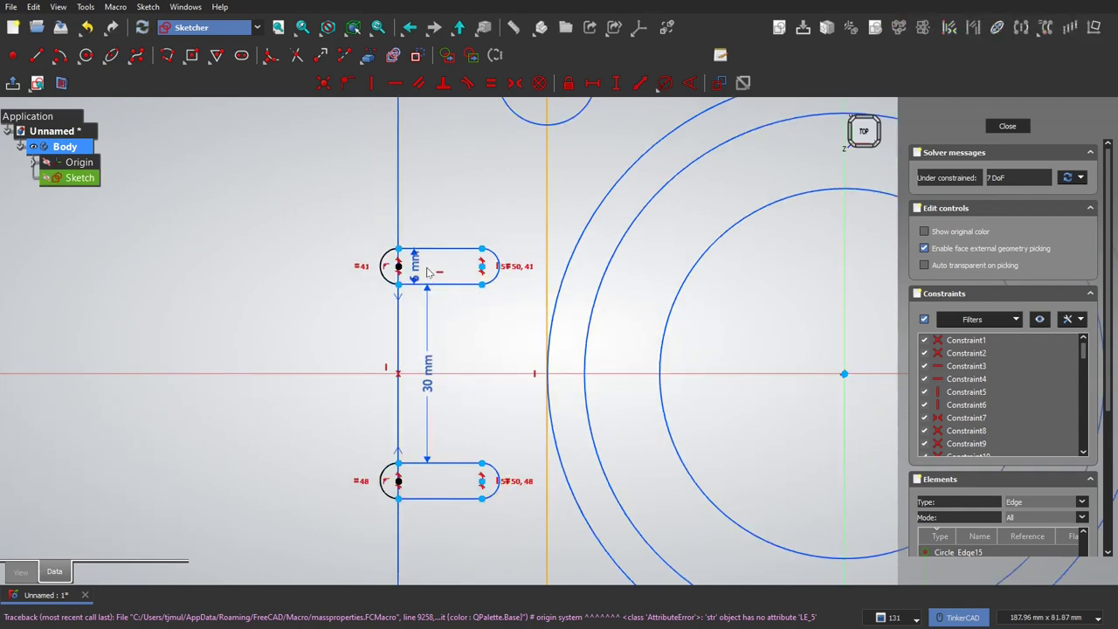
drag(417, 263, 315, 206)
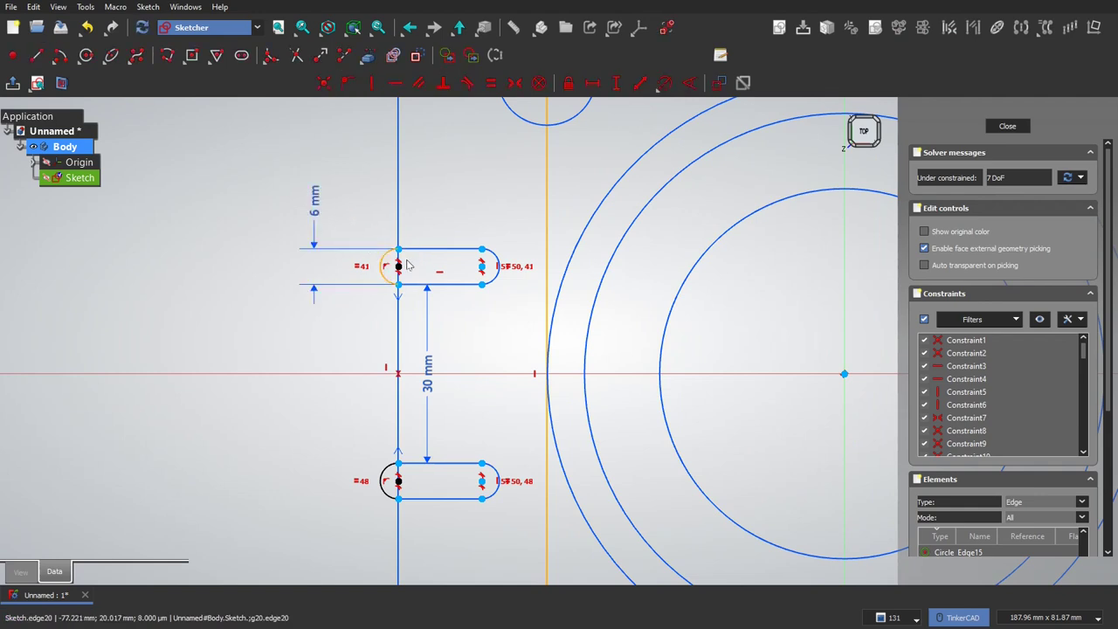
- Dimension the distance between the upper slot's two arc centres to 12 mm
scroll(406, 264, down, 1)
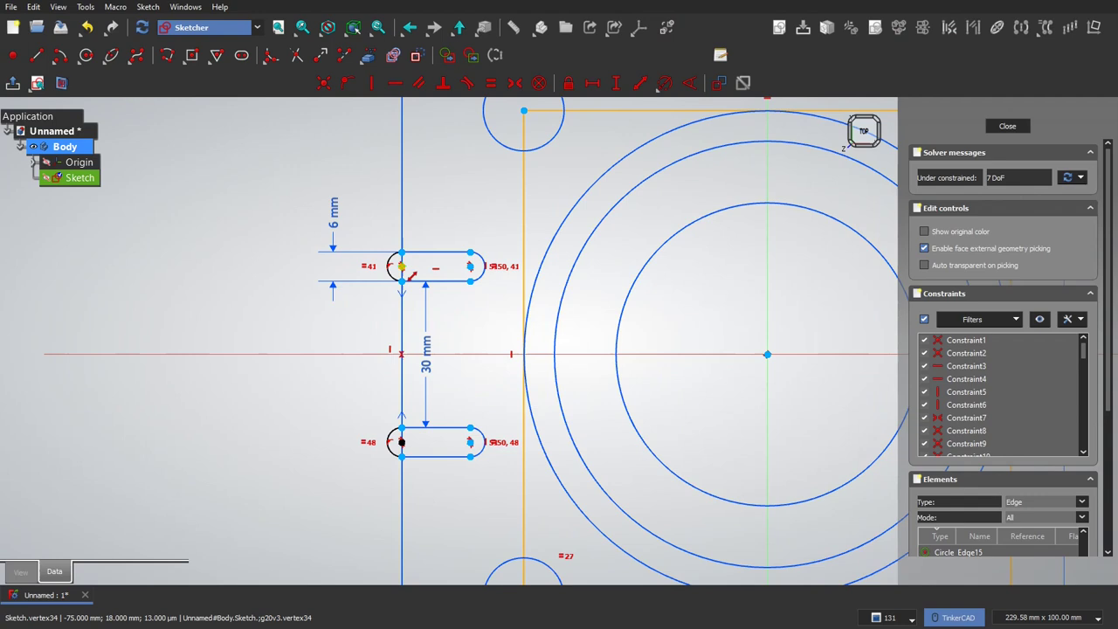
scroll(410, 276, up, 3)
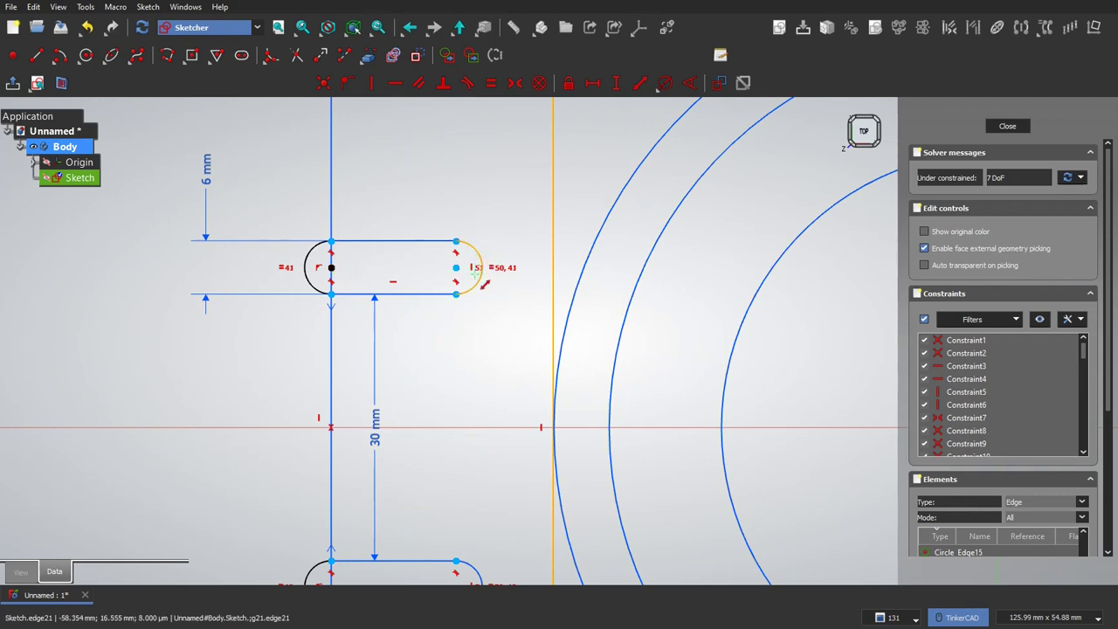
click(459, 268)
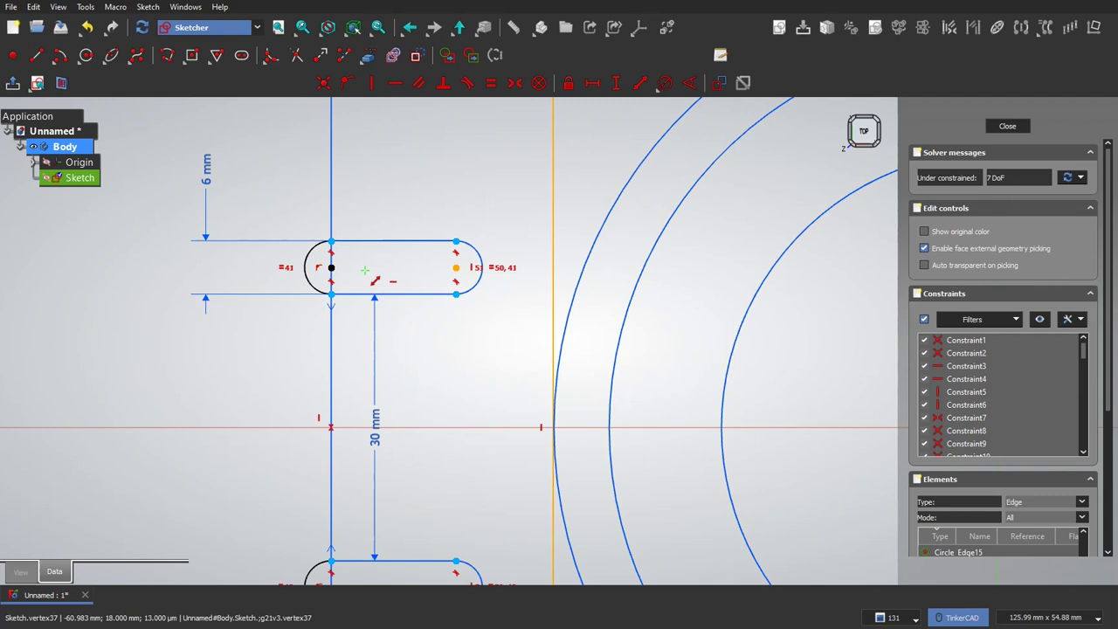
click(335, 268)
text(12)
key(Return)
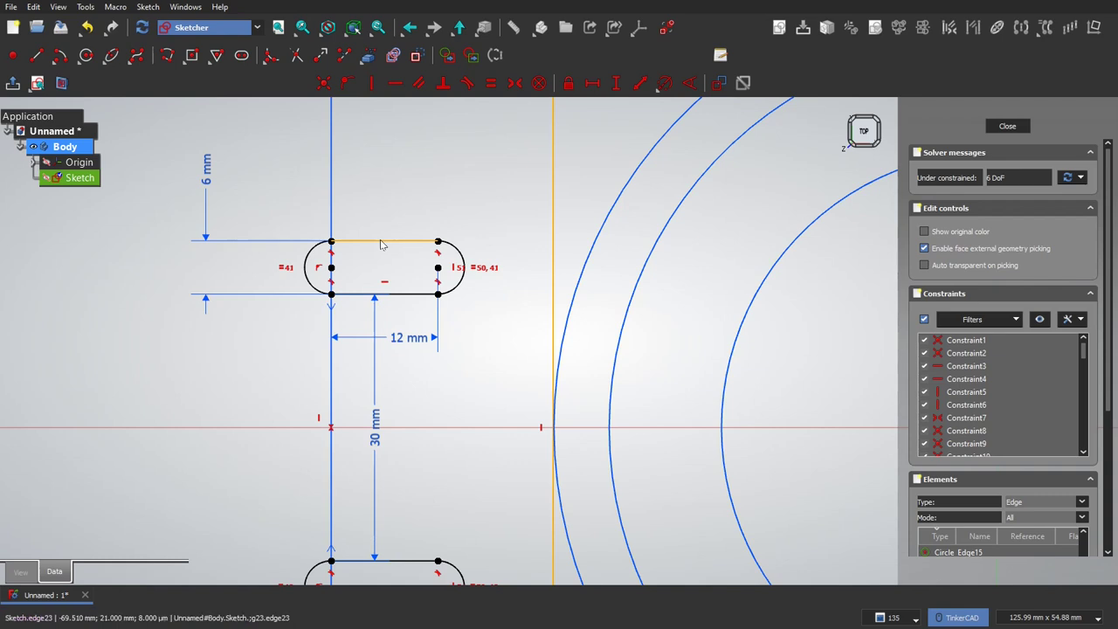
- Draw a horizontal construction line from the upper slot's arc centre on the plate edge to its inner end arc, and check its length
click(331, 267)
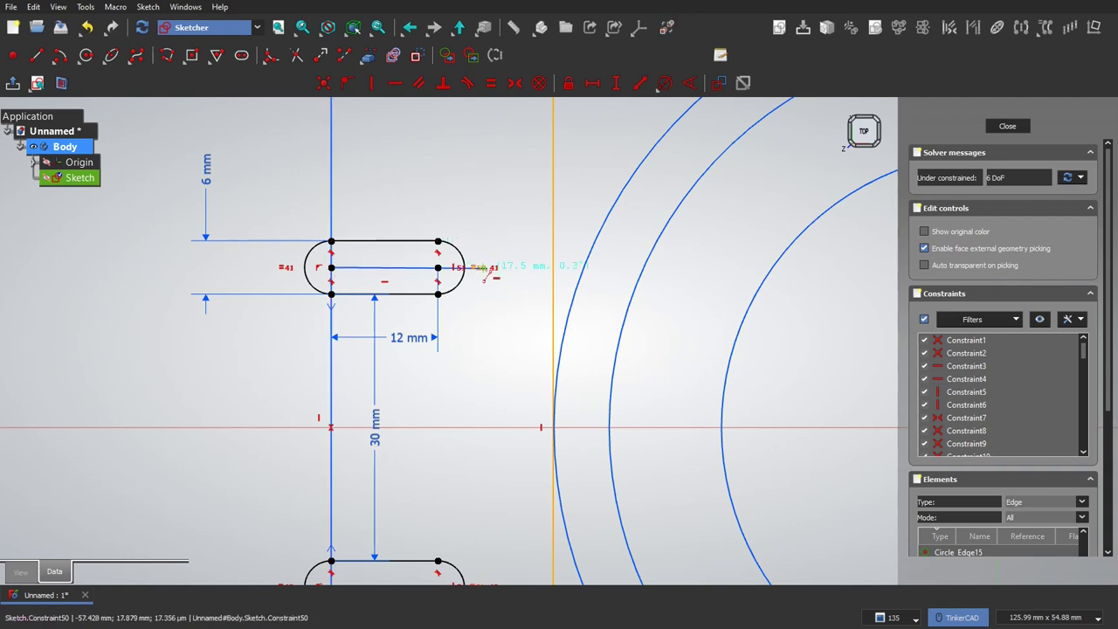
click(438, 268)
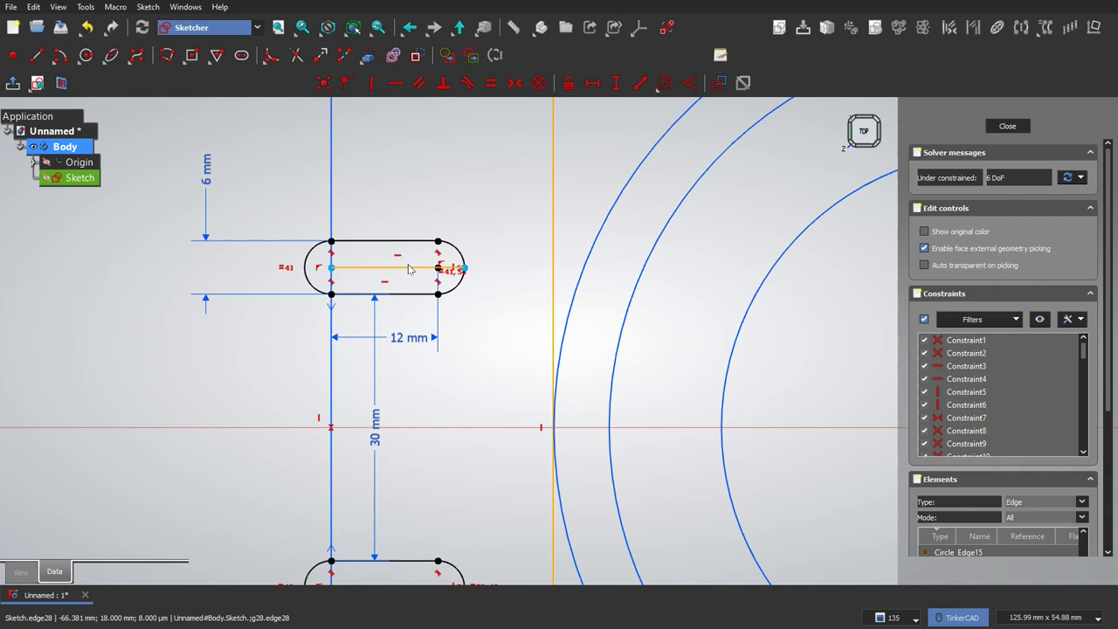
scroll(441, 278, up, 2)
key(l)
click(394, 264)
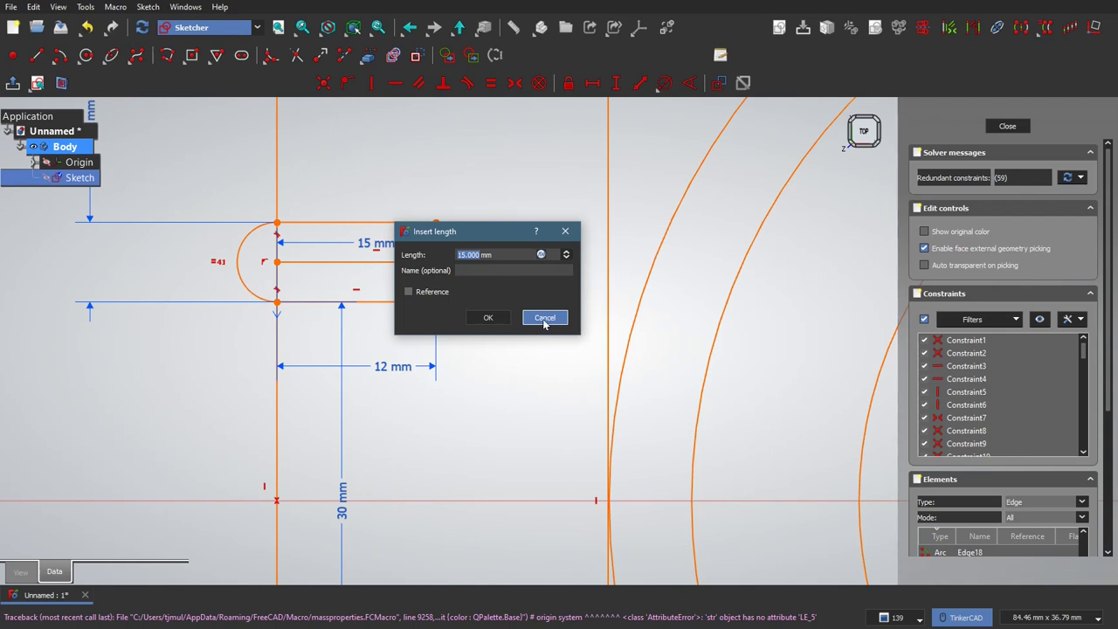
click(544, 318)
scroll(499, 281, down, 2)
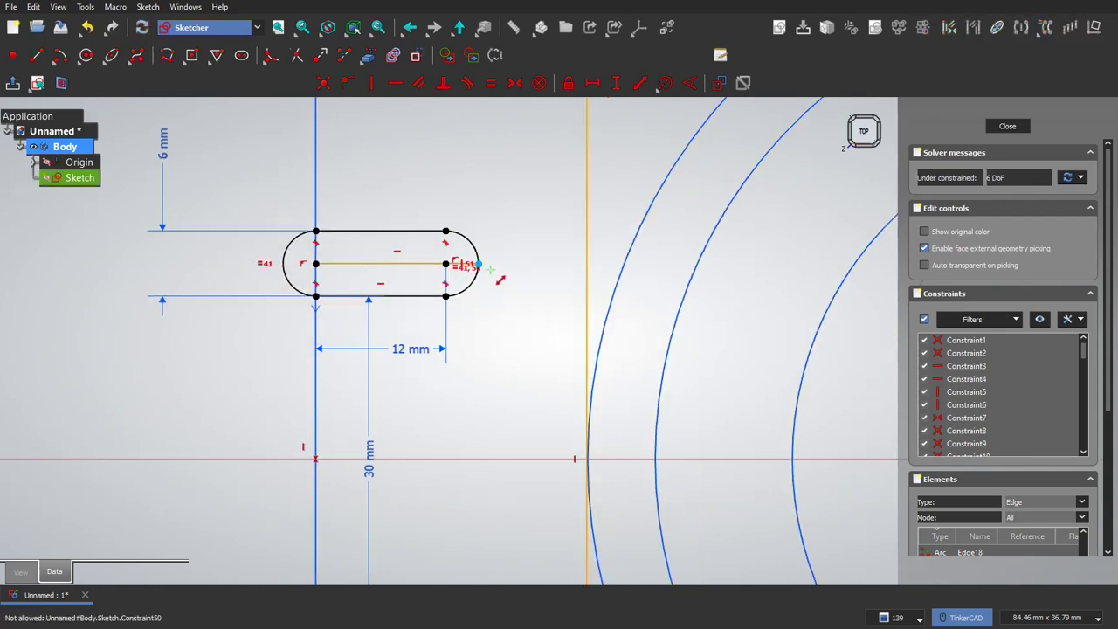
- Draw a vertical line connecting the facing sides of the two slots, about 3.7 mm inside the plate's left edge
scroll(490, 295, down, 4)
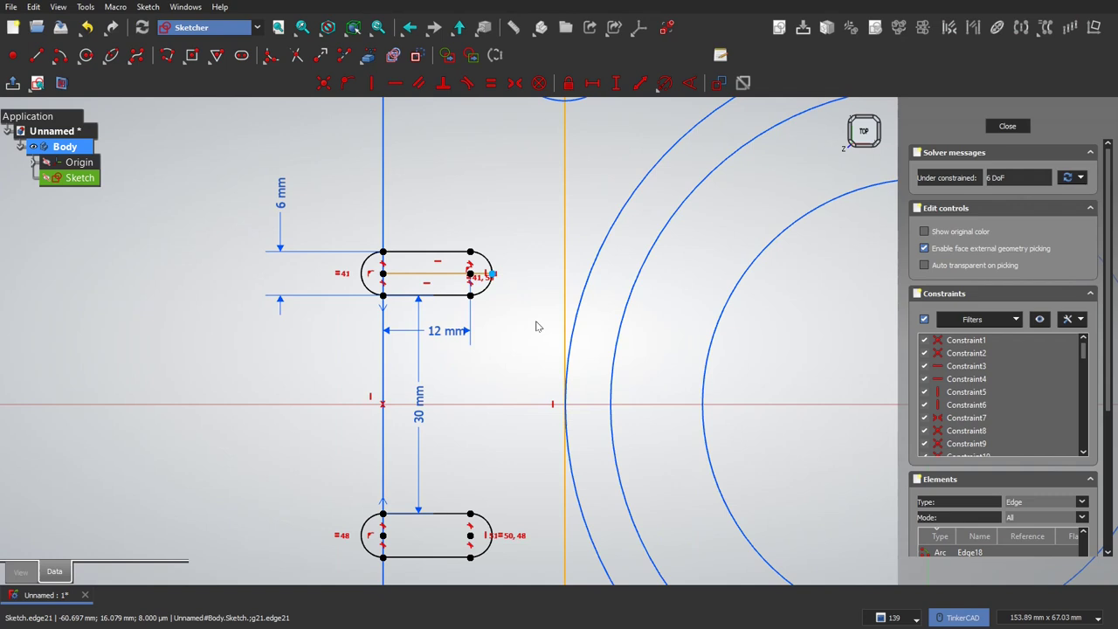
scroll(424, 224, up, 4)
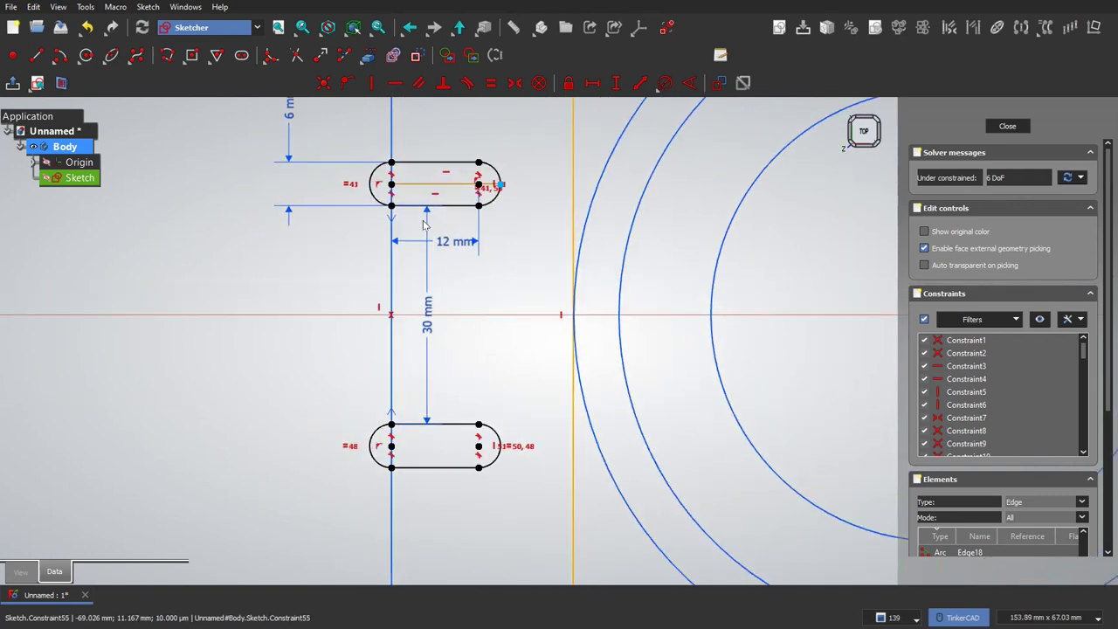
key(g)
key(l)
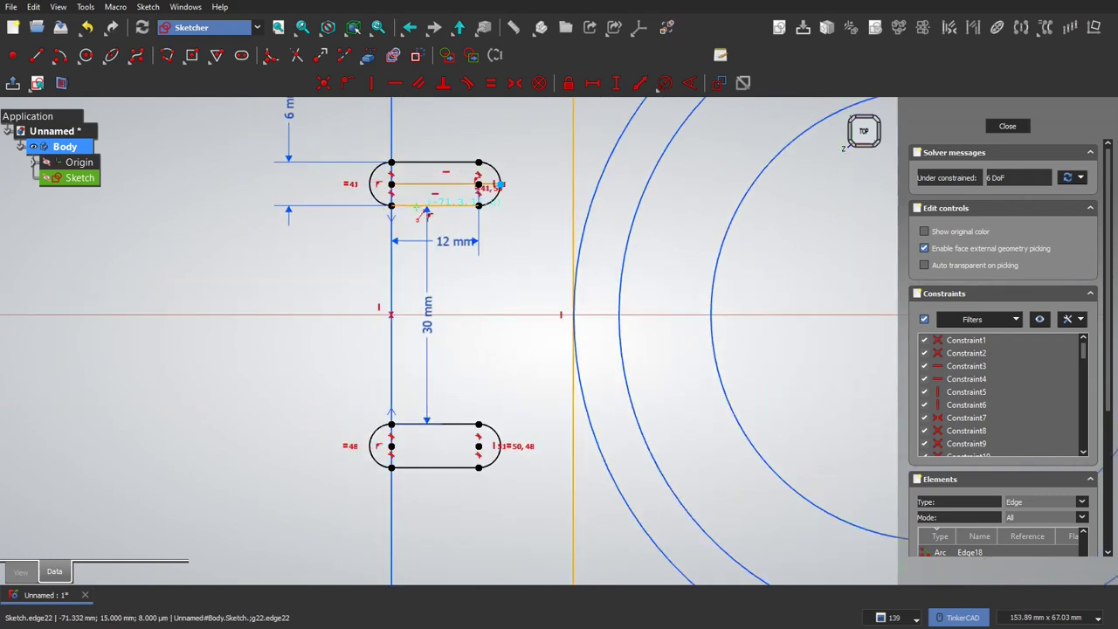
click(416, 206)
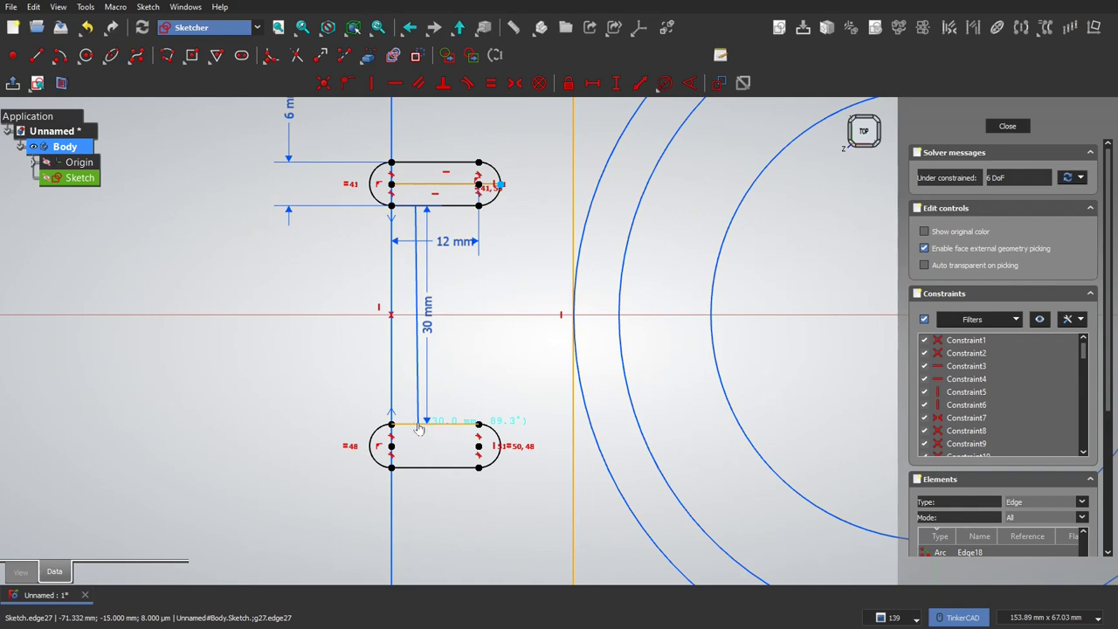
click(420, 426)
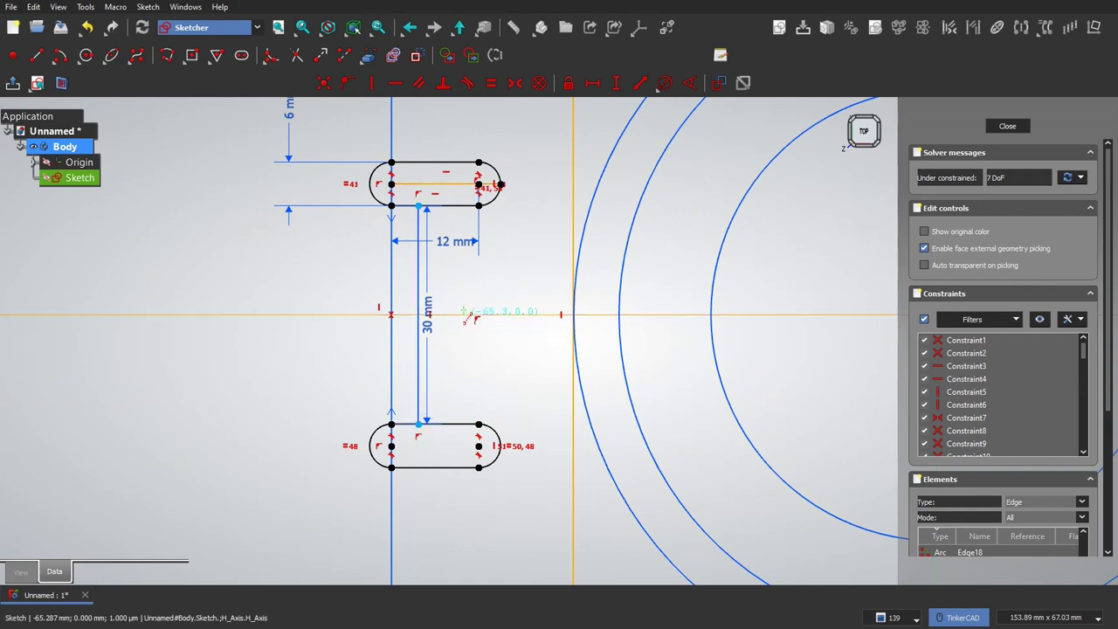
- Dimension the vertical connecting line to 4 mm from the lower slot's corner on the plate edge
click(419, 425)
click(392, 425)
key(l)
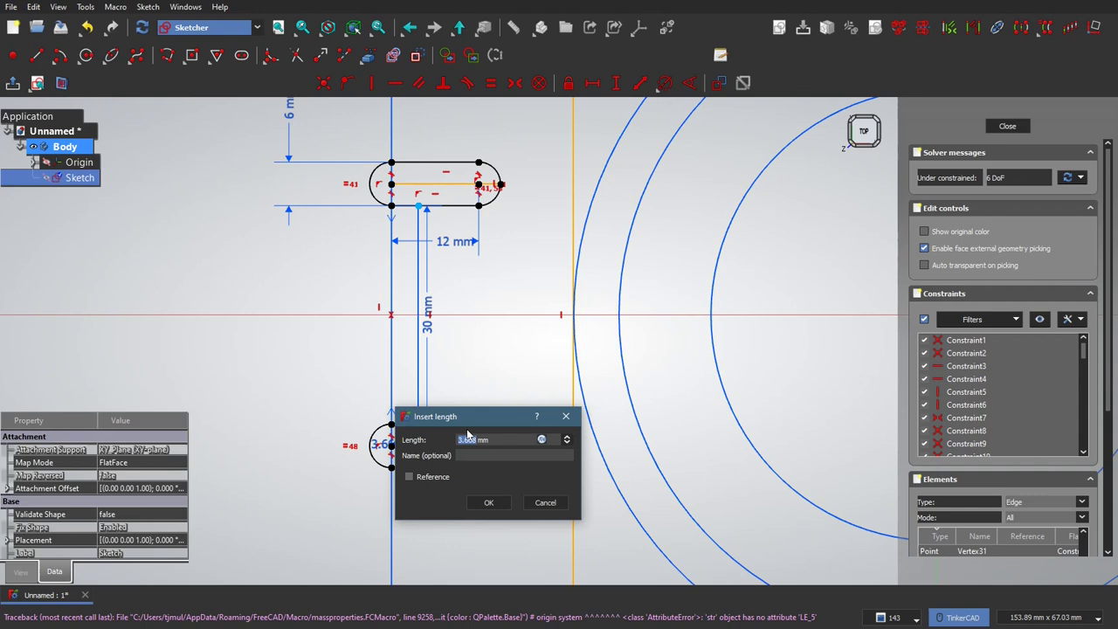
key(Return)
scroll(465, 282, up, 2)
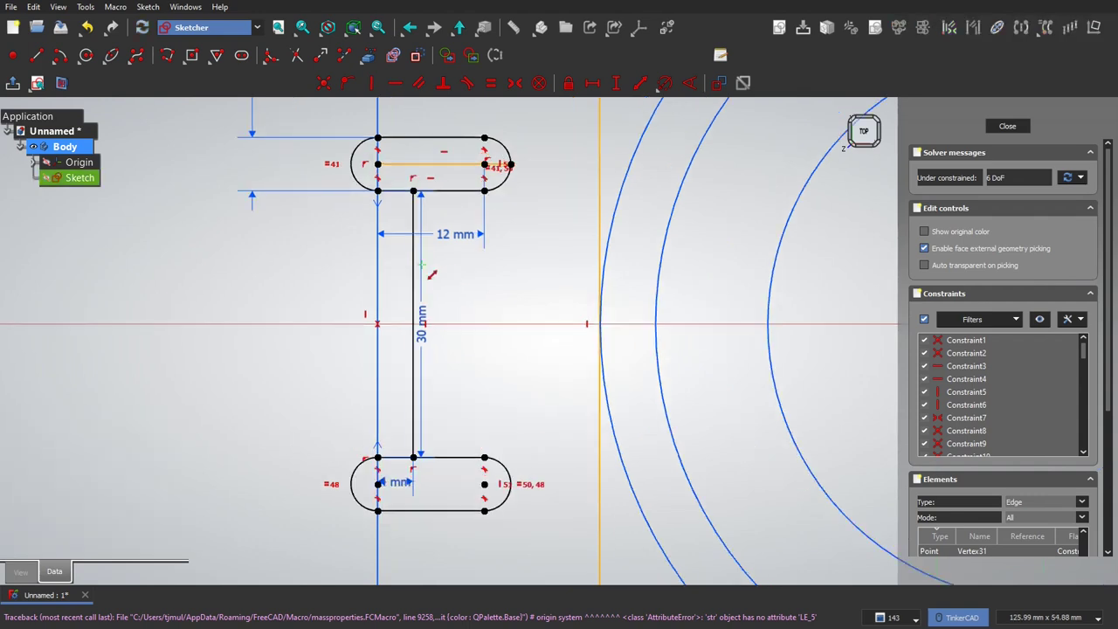
scroll(395, 254, down, 1)
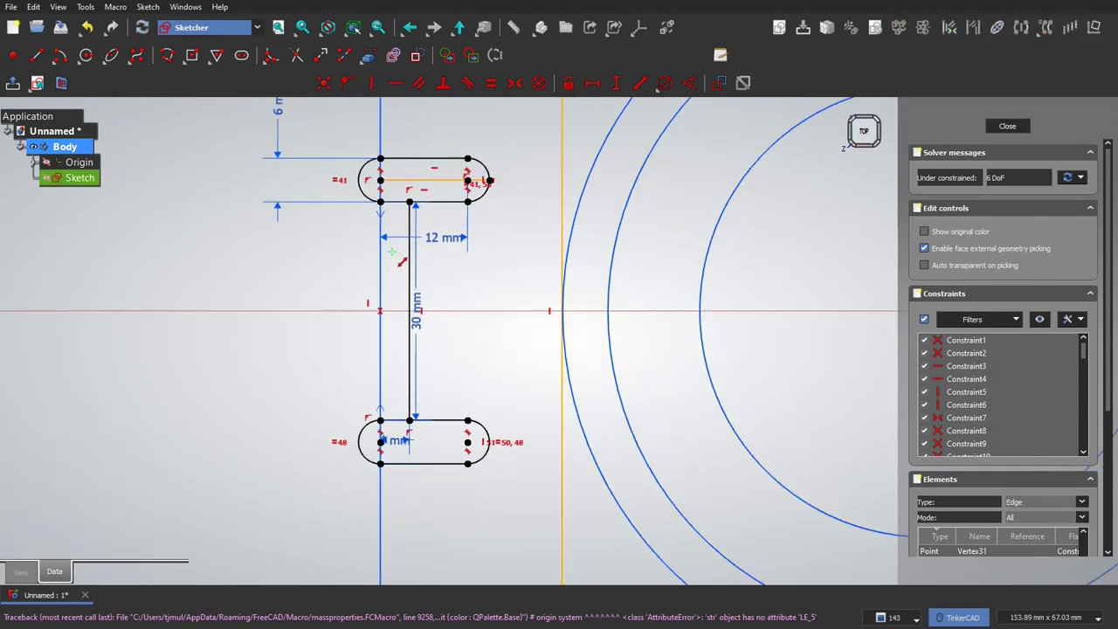
- Make the plate's two rounded corners equal in radius
scroll(400, 319, down, 3)
scroll(399, 323, down, 1)
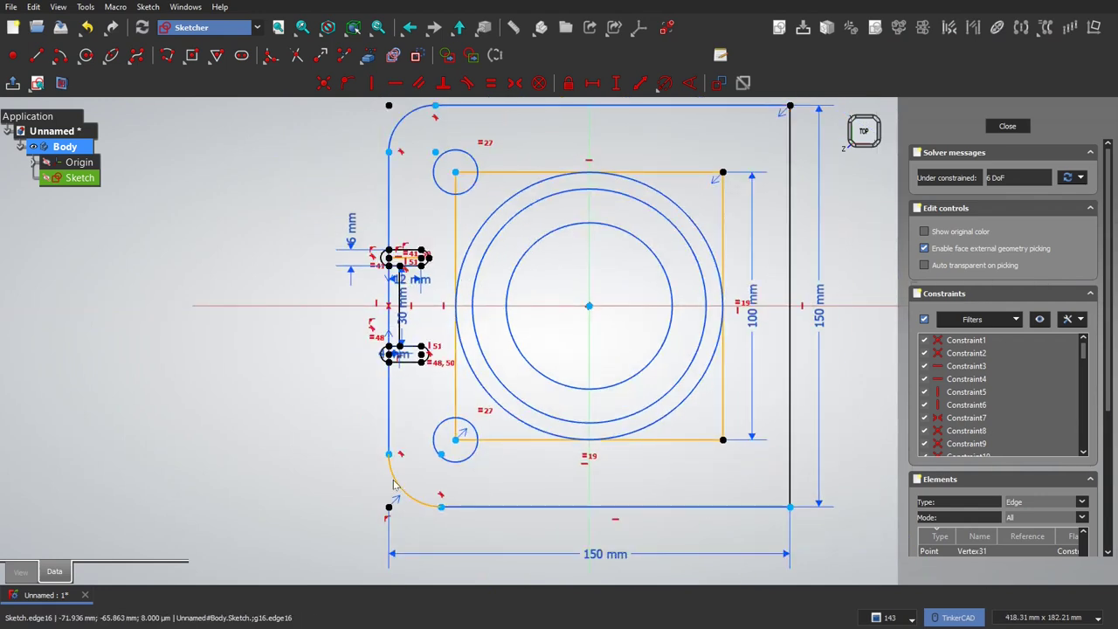
middle_drag(464, 404, 456, 419)
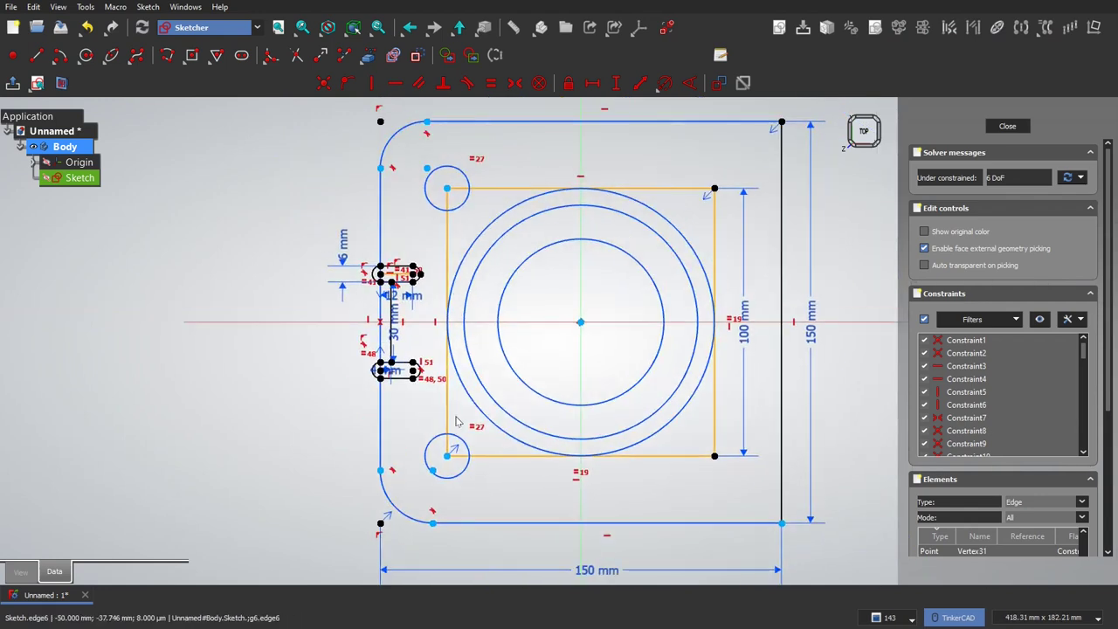
click(396, 481)
click(397, 141)
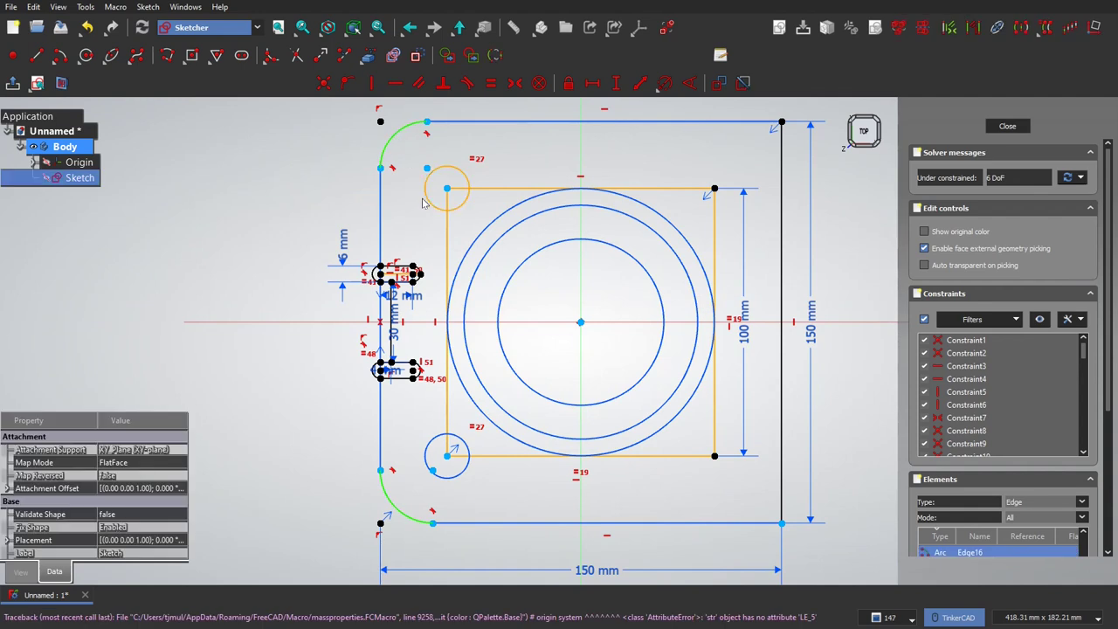
click(493, 82)
- Try to make the two small corner hole circles equal
click(462, 205)
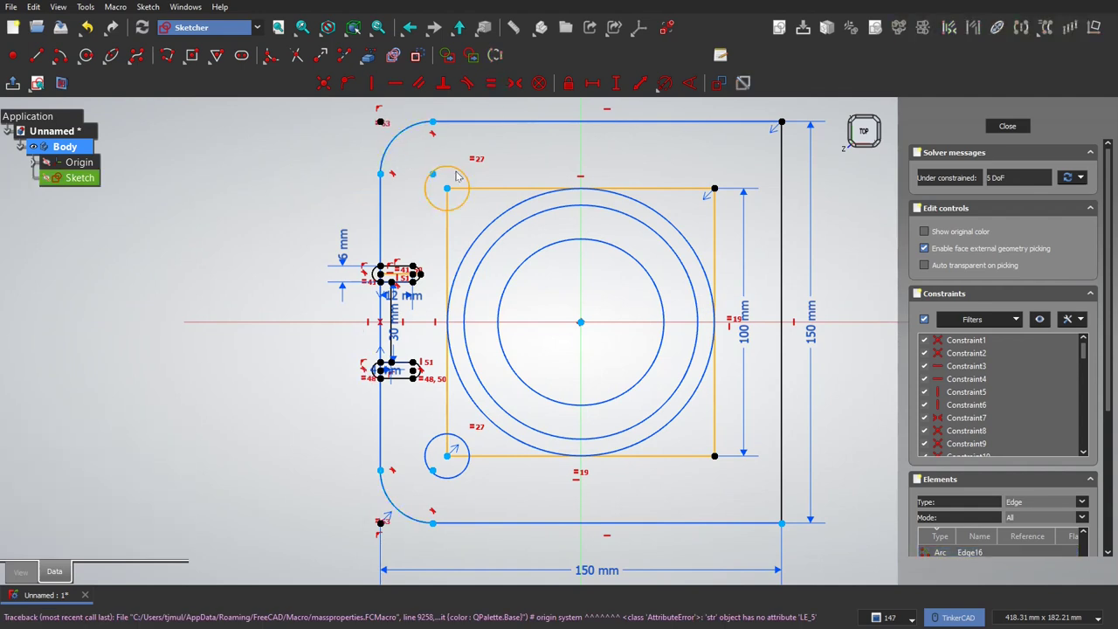
click(465, 441)
click(491, 82)
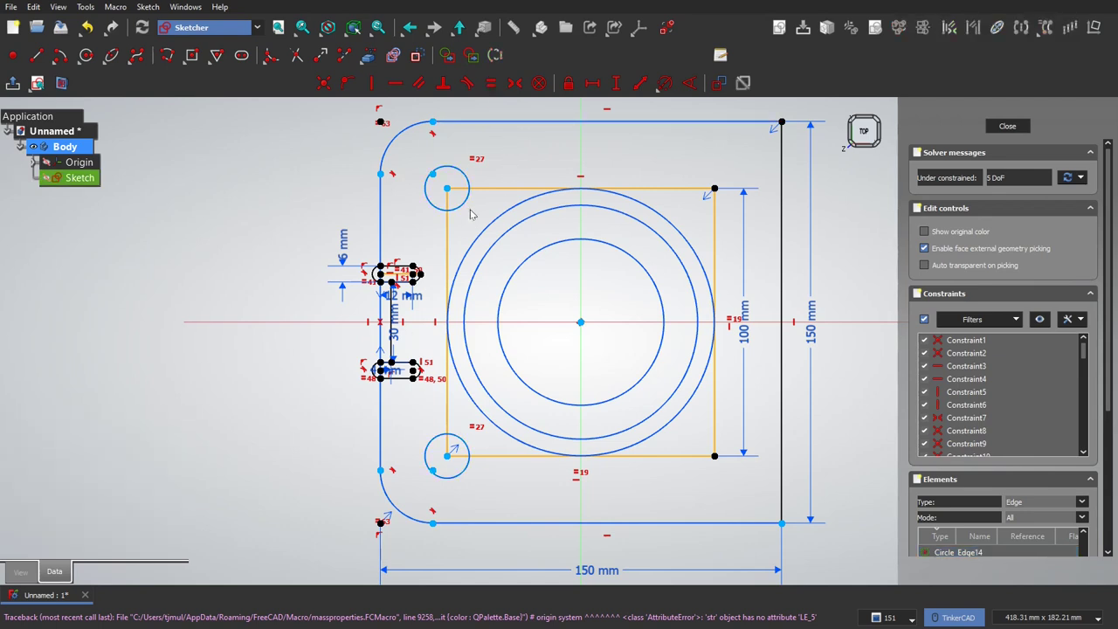
- Set the rounded corners' radius to 15 mm and the small corner holes' diameter to 16 mm
scroll(470, 214, down, 1)
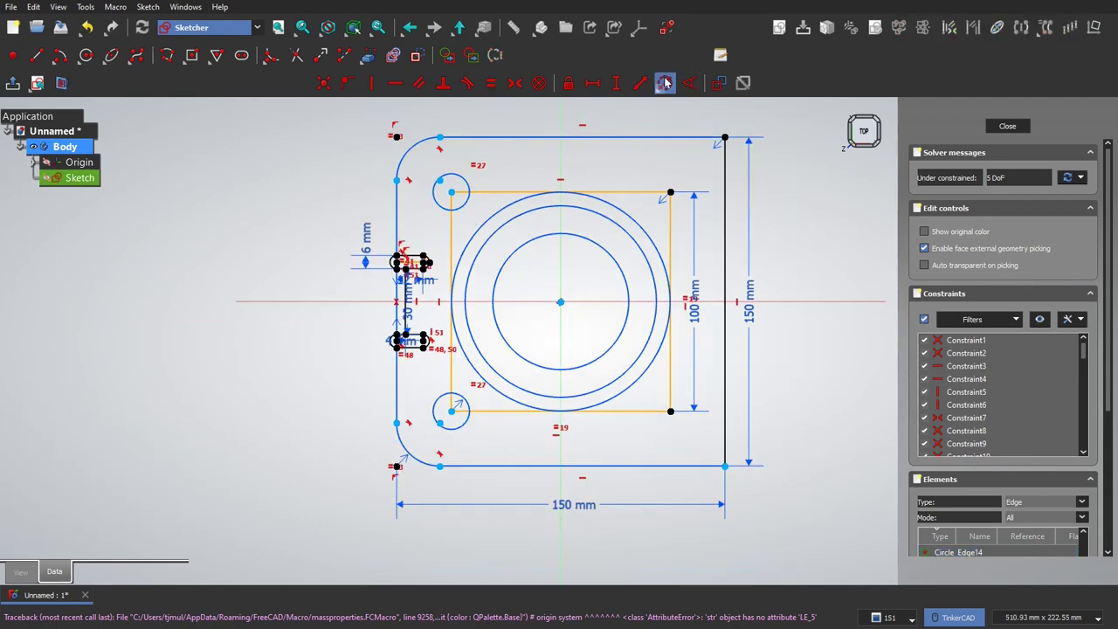
click(666, 82)
click(406, 154)
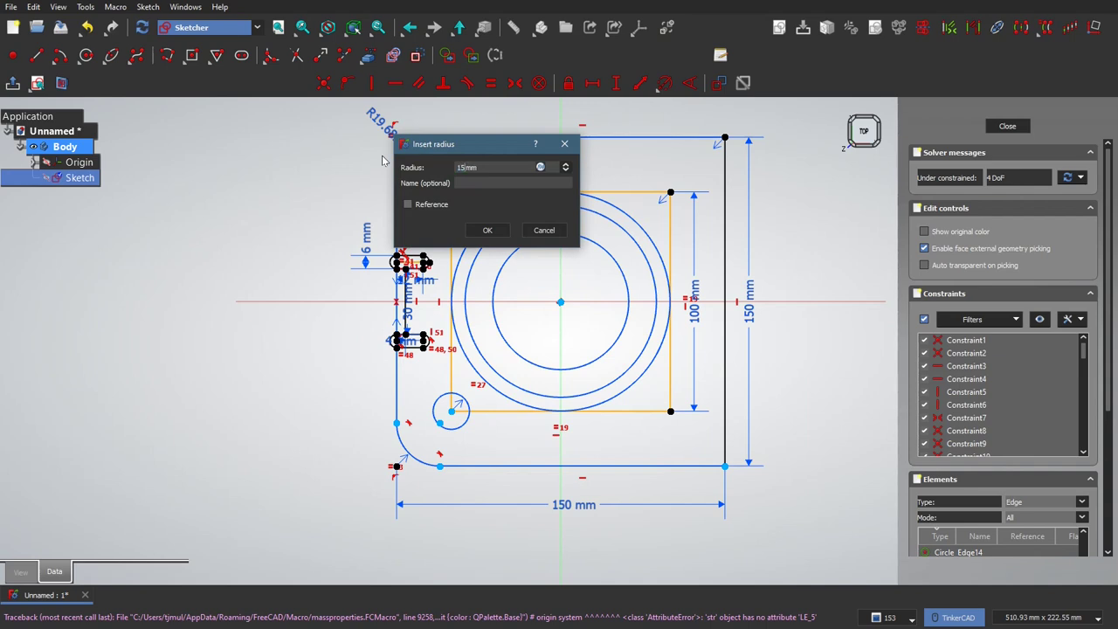
key(Return)
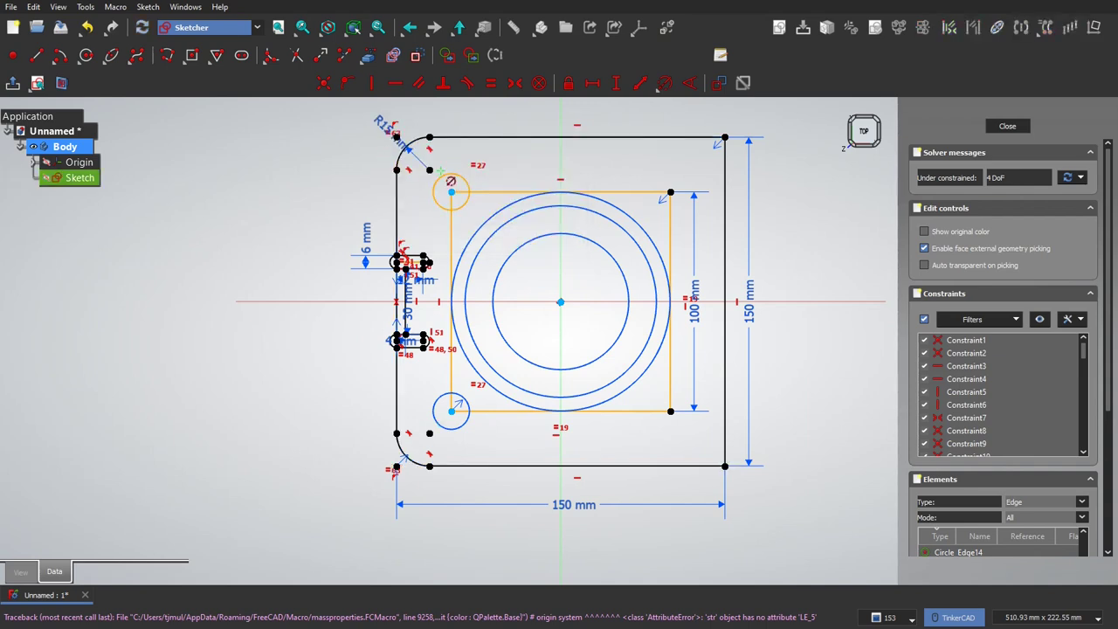
click(448, 187)
key(Return)
scroll(472, 197, up, 2)
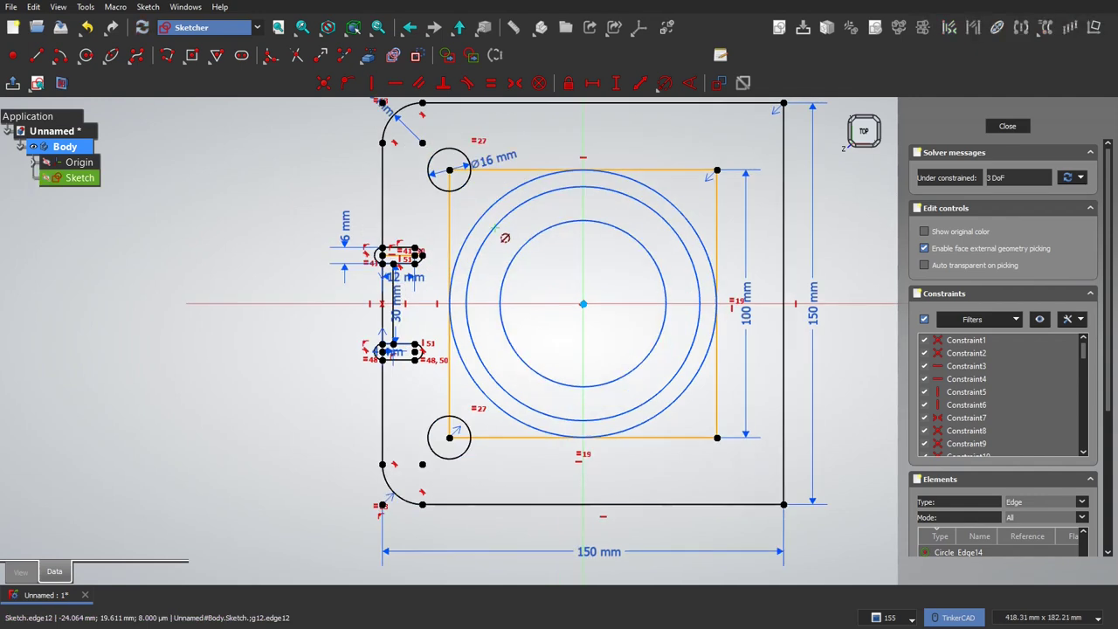
- Set the outermost central circle's diameter to 87 mm and dimension the diameter of the next concentric circle
click(487, 220)
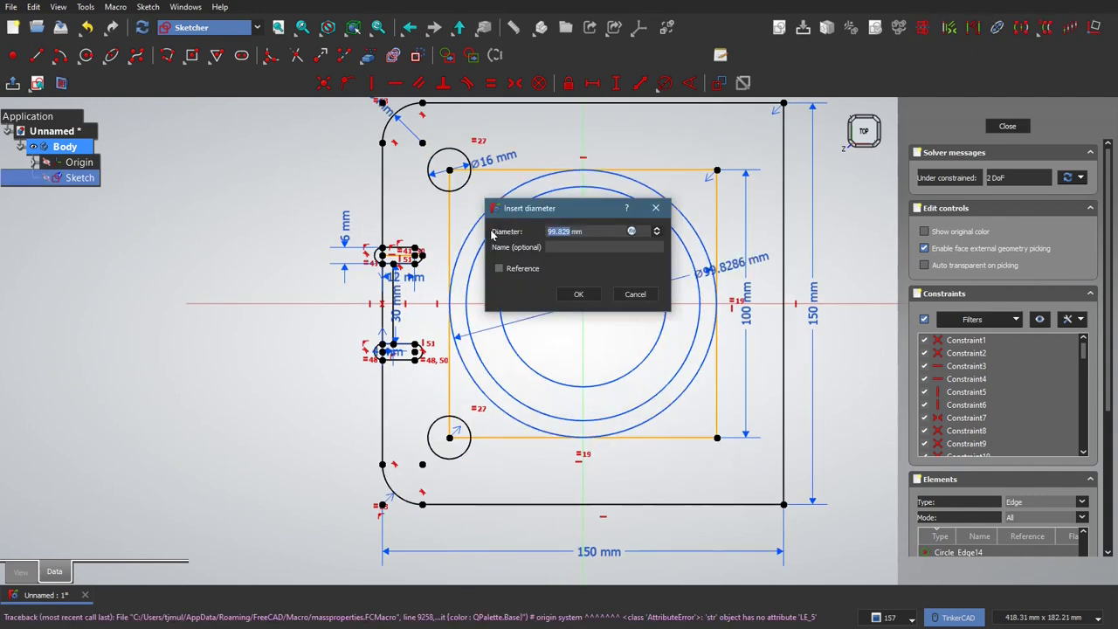
key(Return)
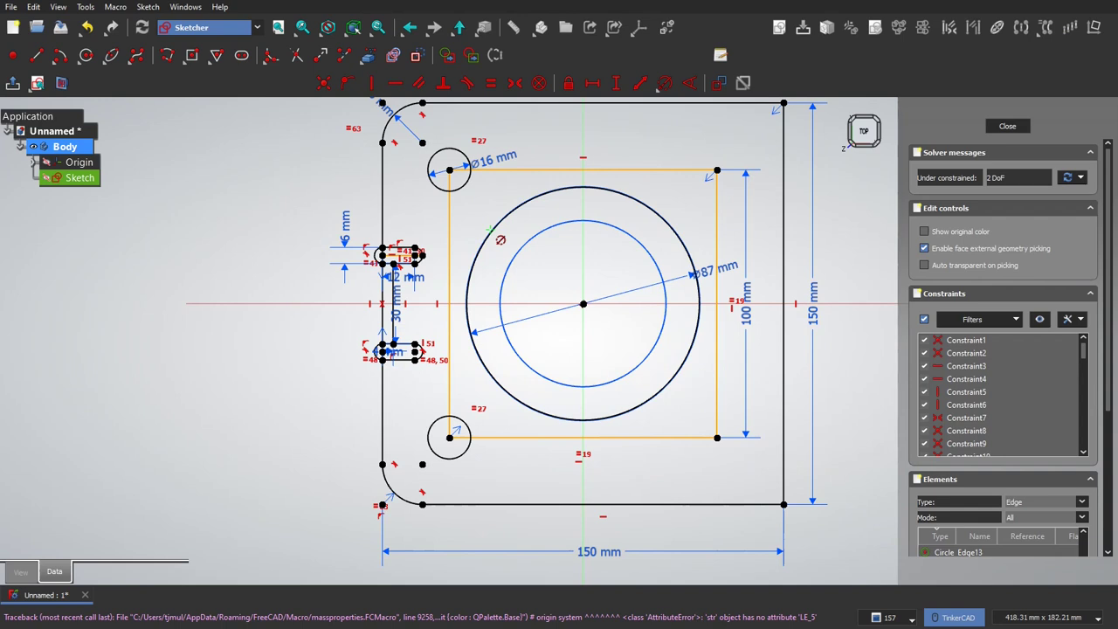
scroll(502, 232, up, 5)
click(486, 218)
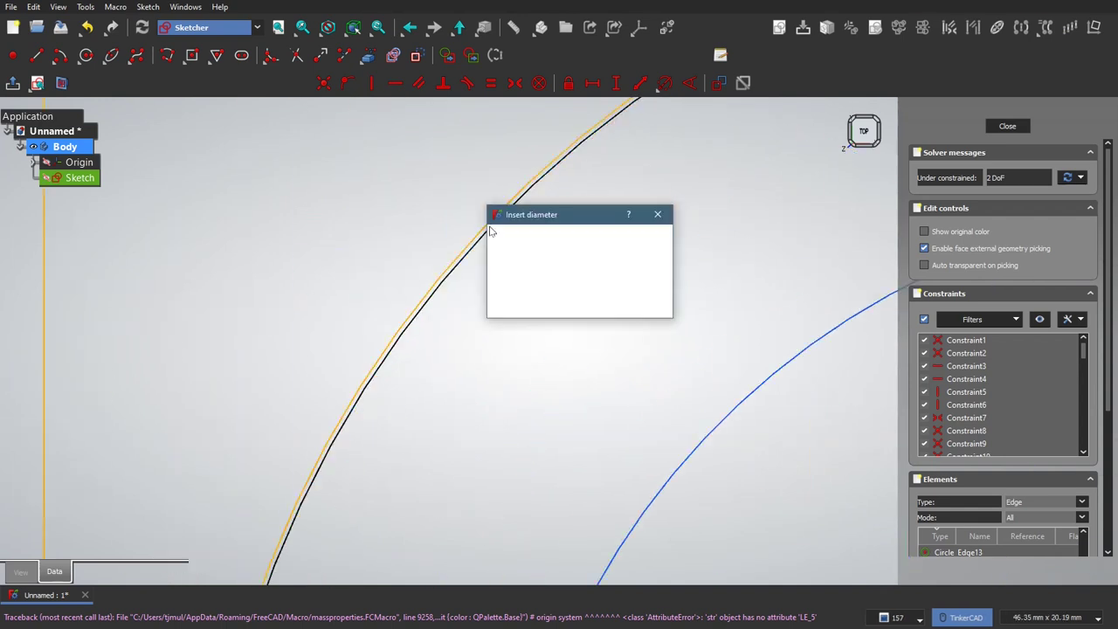
text(8)
key(Return)
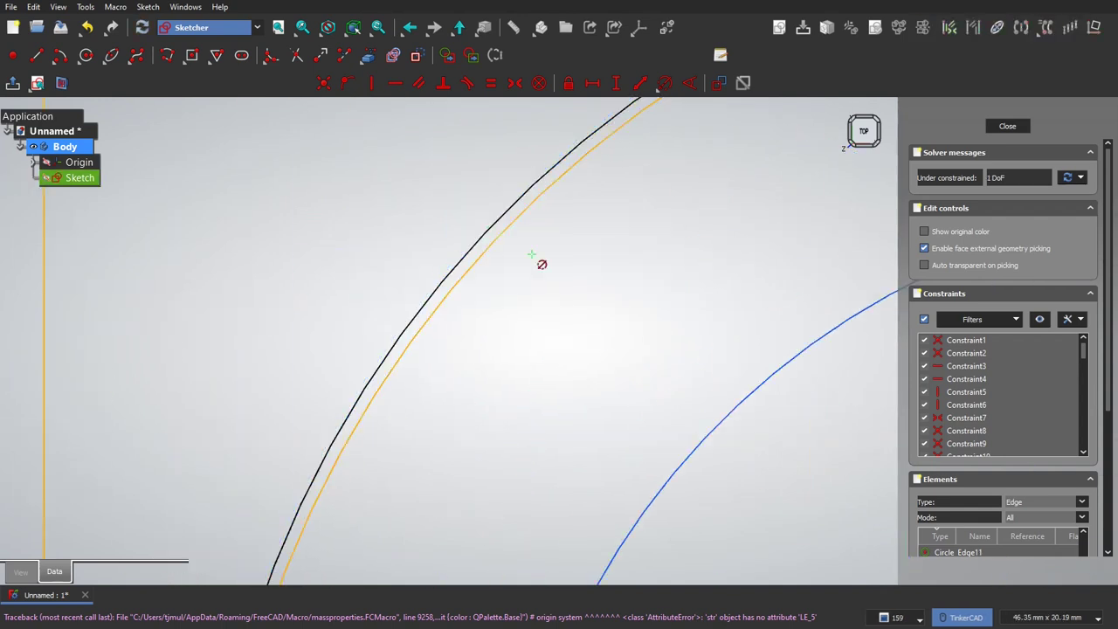
- Set the innermost central circle's diameter to 70 mm
click(742, 406)
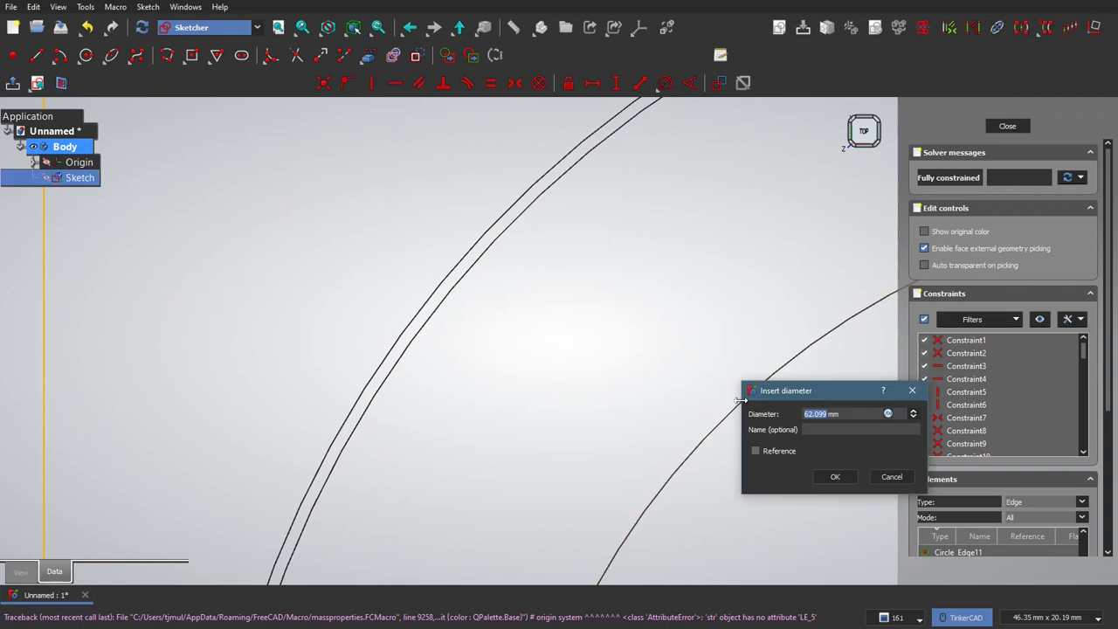
key(Return)
scroll(611, 385, down, 10)
key(Escape)
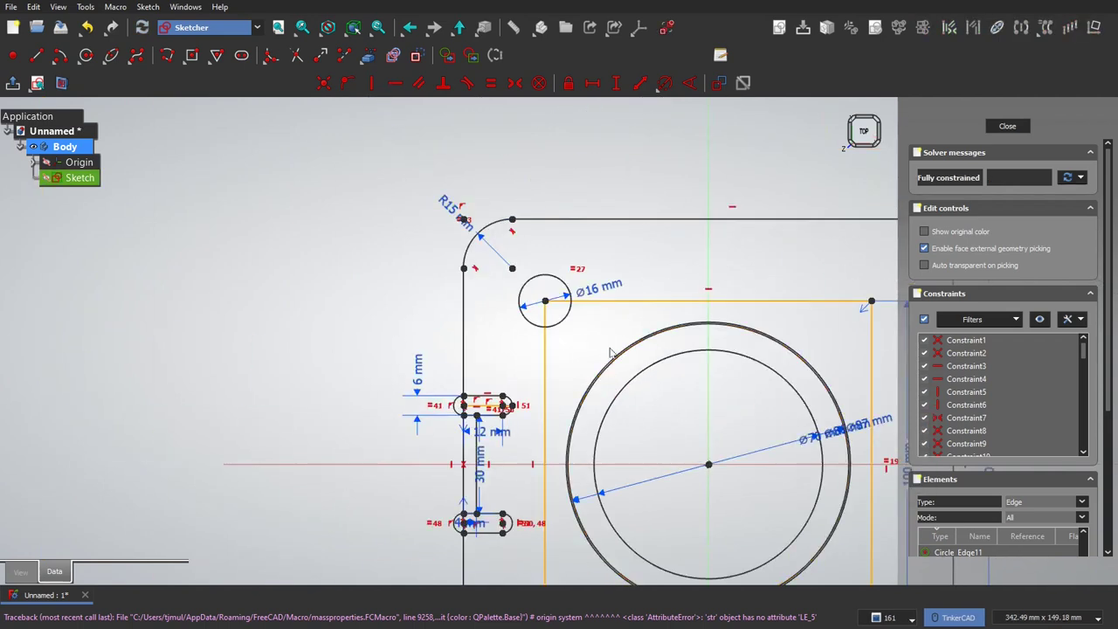
- Switch to the practice drawing in the ShareX image editor and undo the red pen marks on the plate's plan view
middle_drag(675, 411, 515, 256)
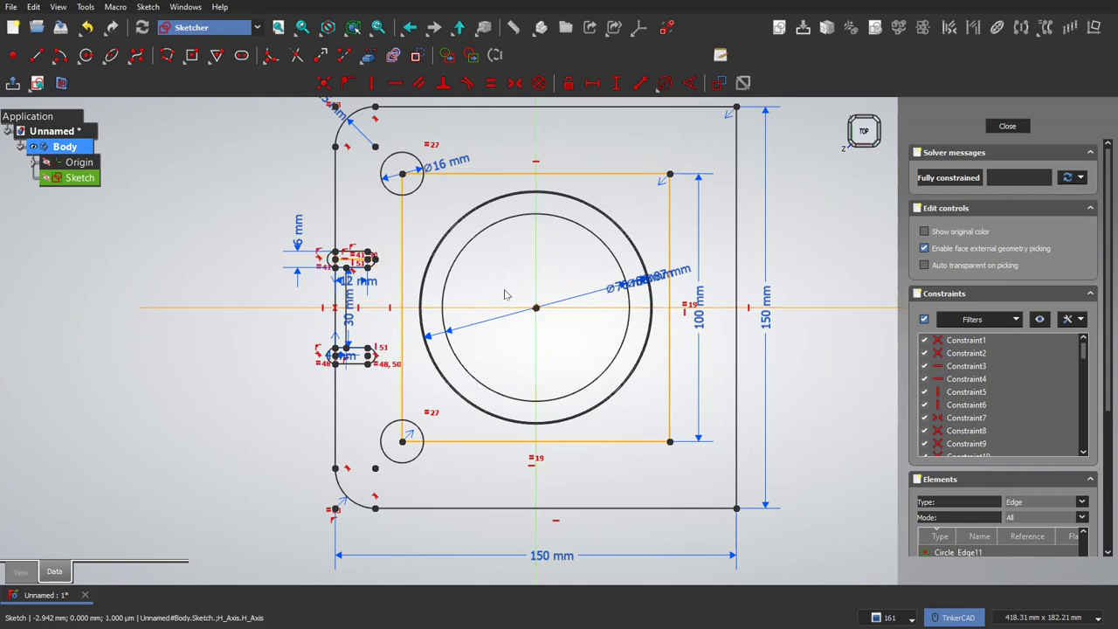
middle_drag(511, 252, 510, 278)
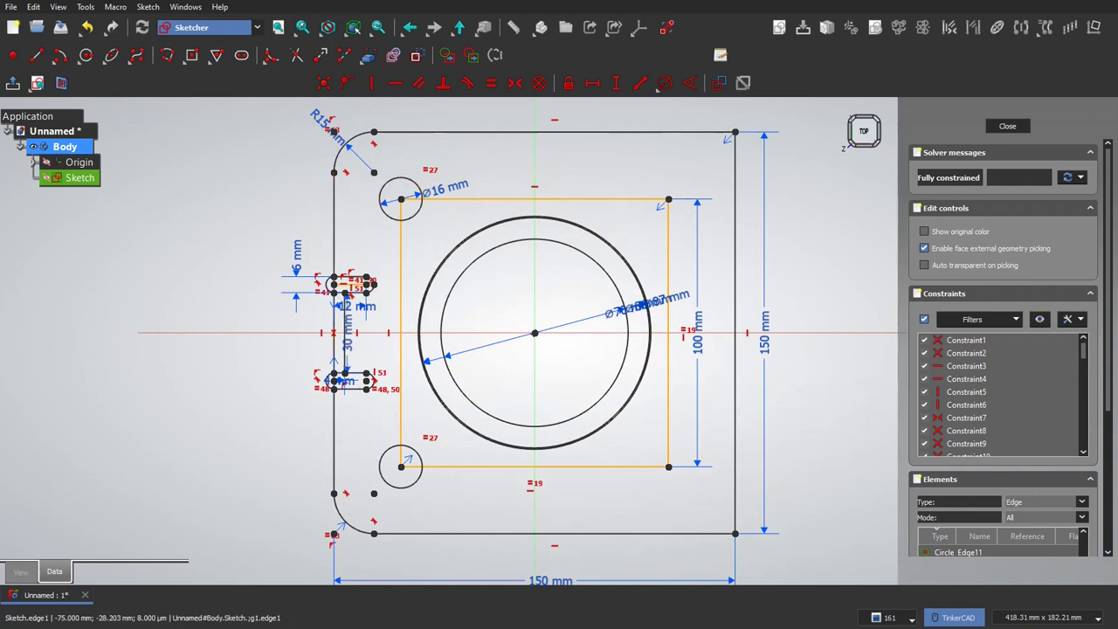
key(alt+Tab)
drag(1117, 27, 1030, 31)
ctrl+scroll(834, 229, down, 4)
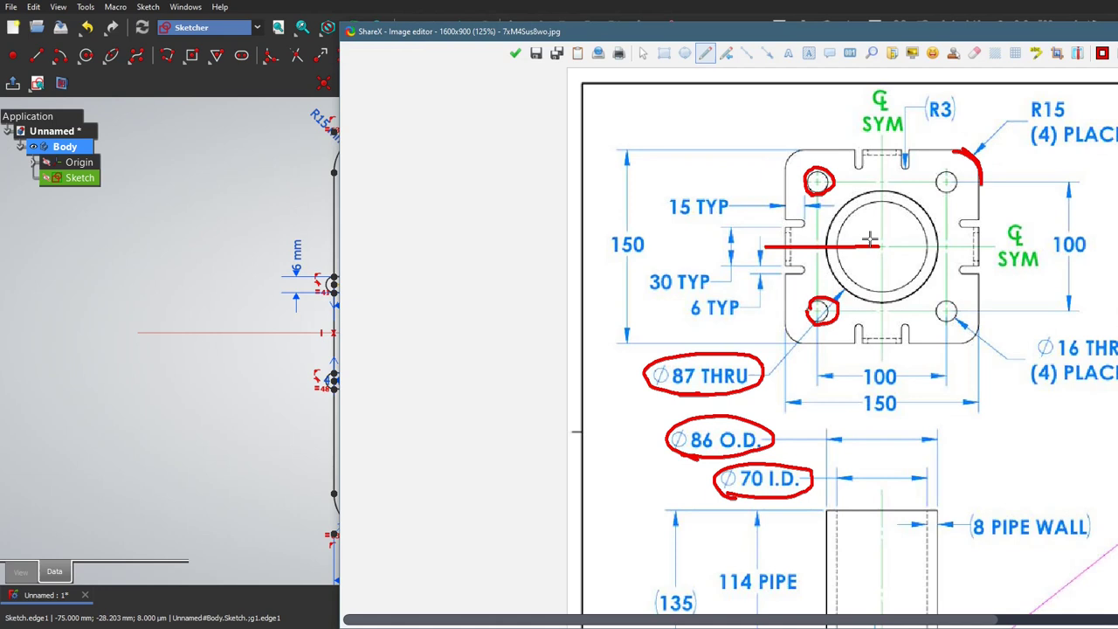
key(ctrl+z)
key(ctrl+z)
key(ctrl+z)
key(ctrl+z)
key(ctrl+z)
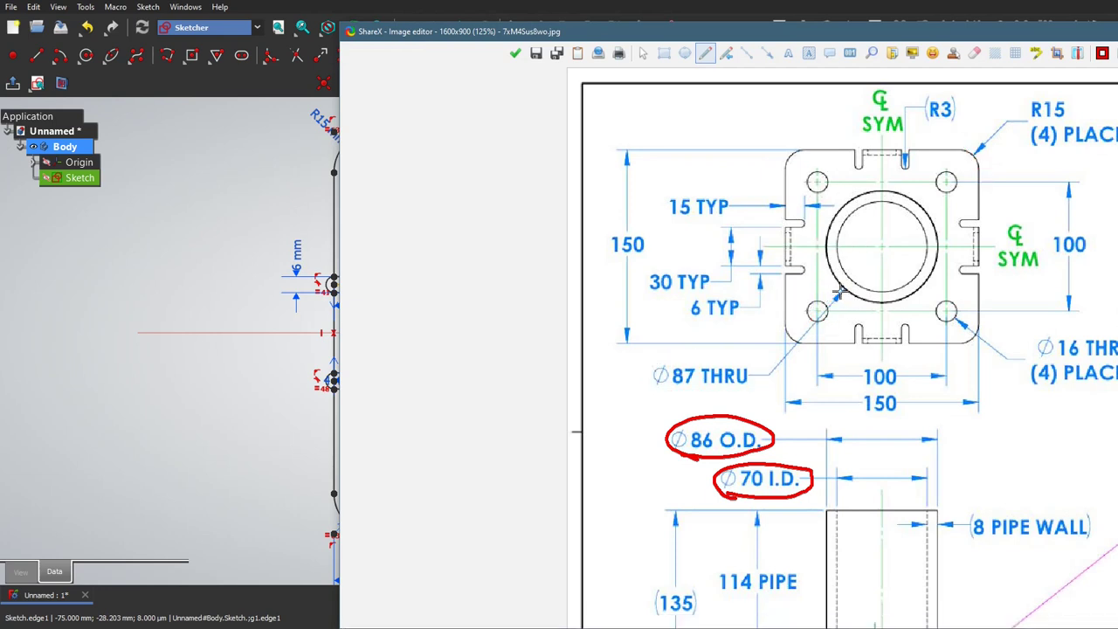
- Mark the plan view's left quarter in red with two lines from the centre to the left corners and a zigzag fill
drag(769, 249, 856, 120)
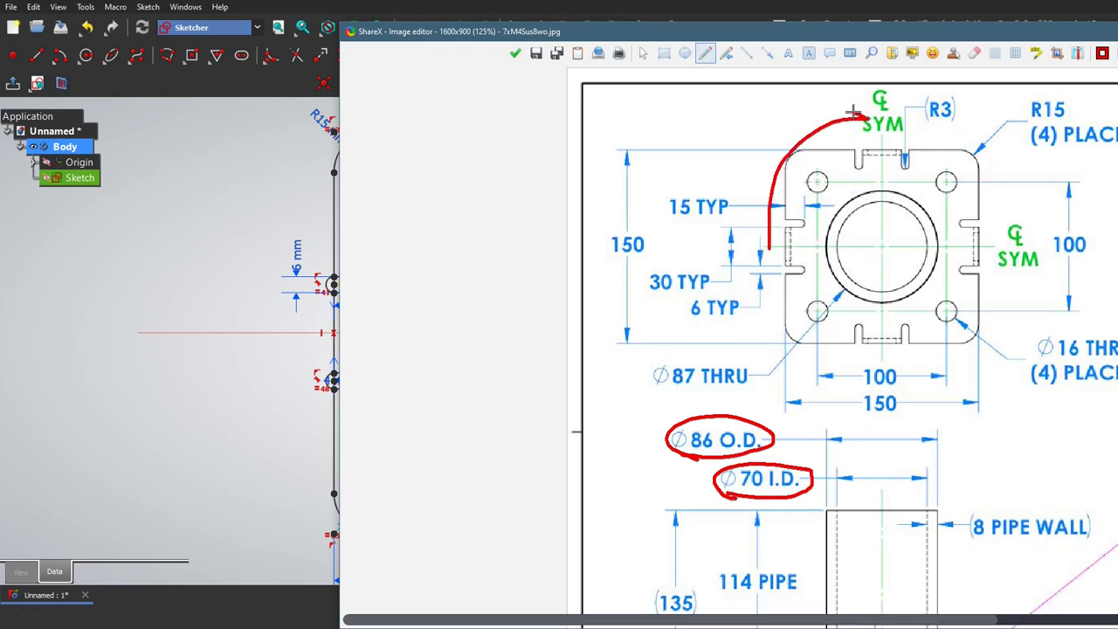
key(ctrl+z)
drag(871, 234, 797, 154)
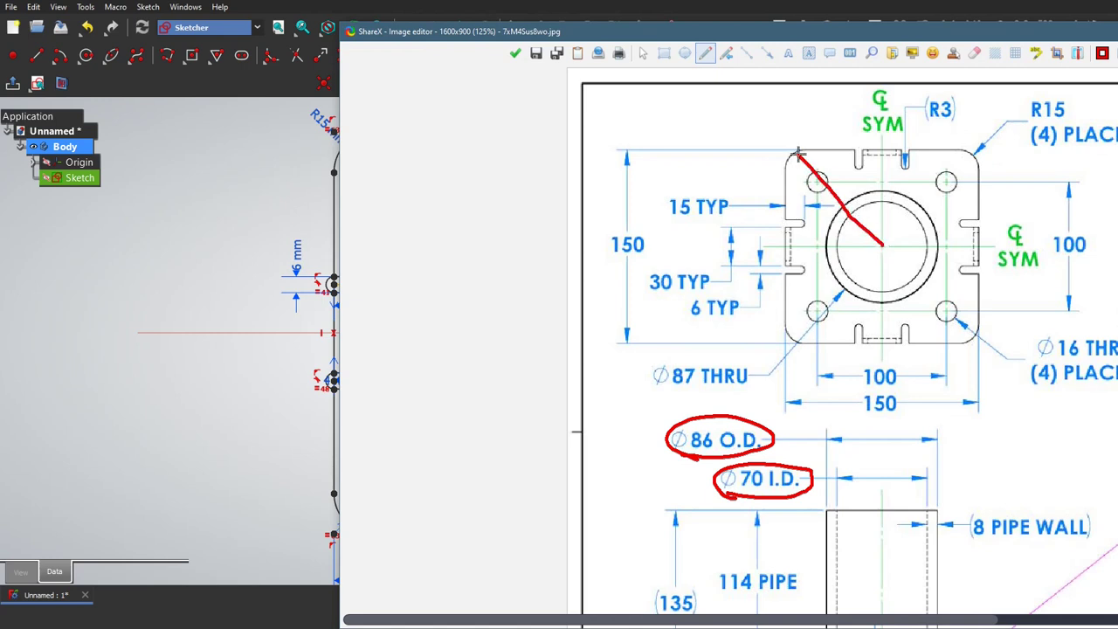
mouse_move(886, 248)
mouse_down()
mouse_move(815, 312)
mouse_move(884, 247)
mouse_up()
key(ctrl+z)
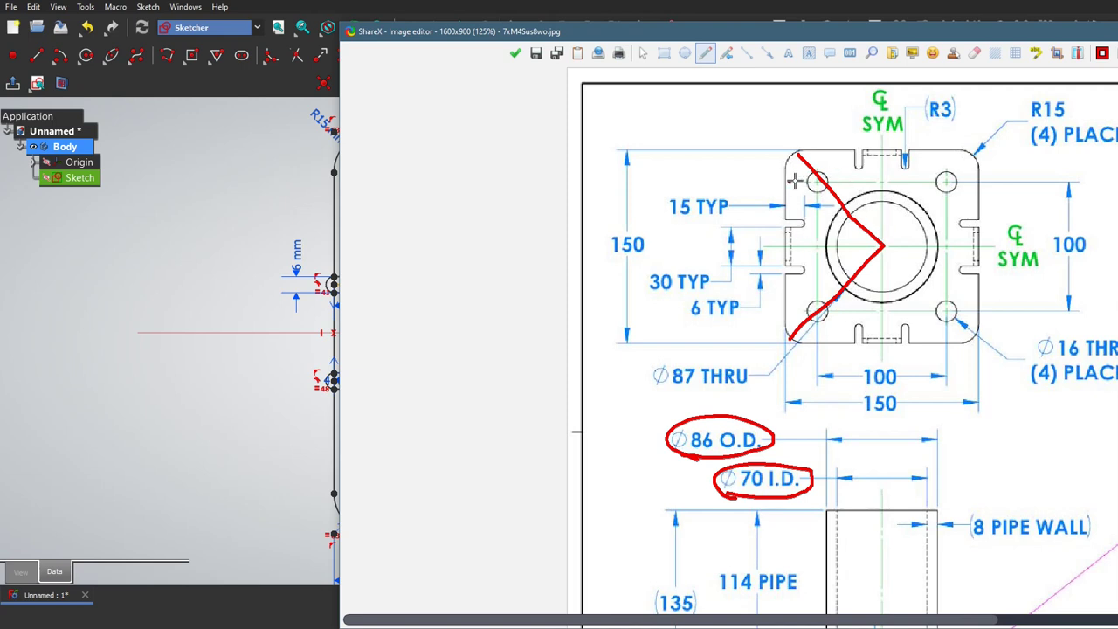
mouse_move(794, 180)
mouse_down()
mouse_move(818, 276)
mouse_move(806, 310)
mouse_up()
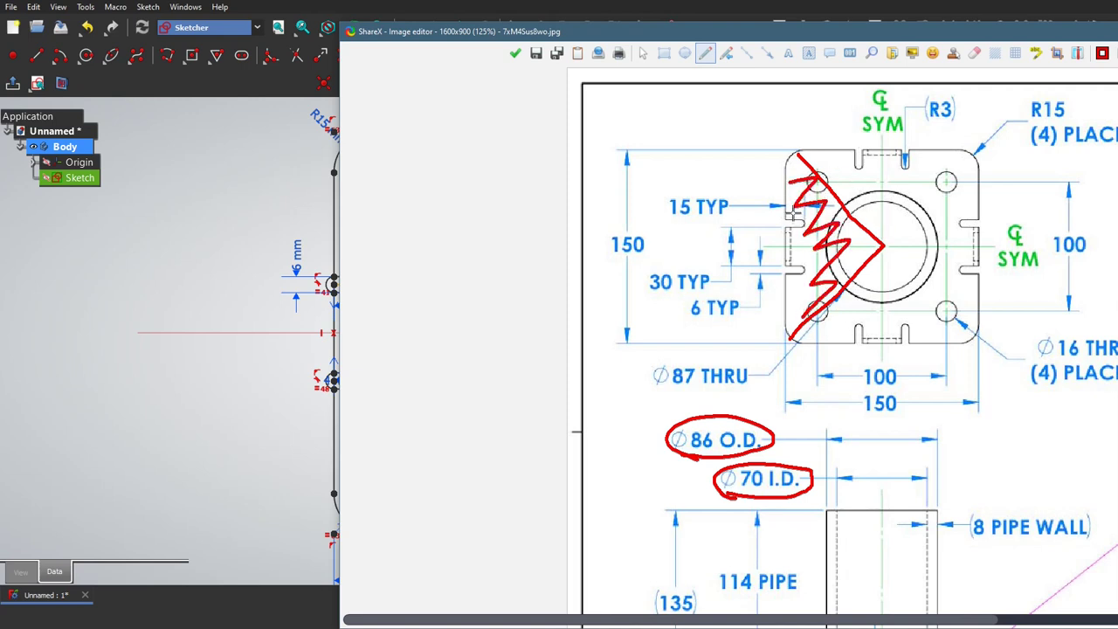
- Sketch curved red strokes from the marked quarter around the plate's other sides and undo them
mouse_move(793, 212)
mouse_down()
mouse_move(775, 150)
mouse_move(858, 133)
mouse_up()
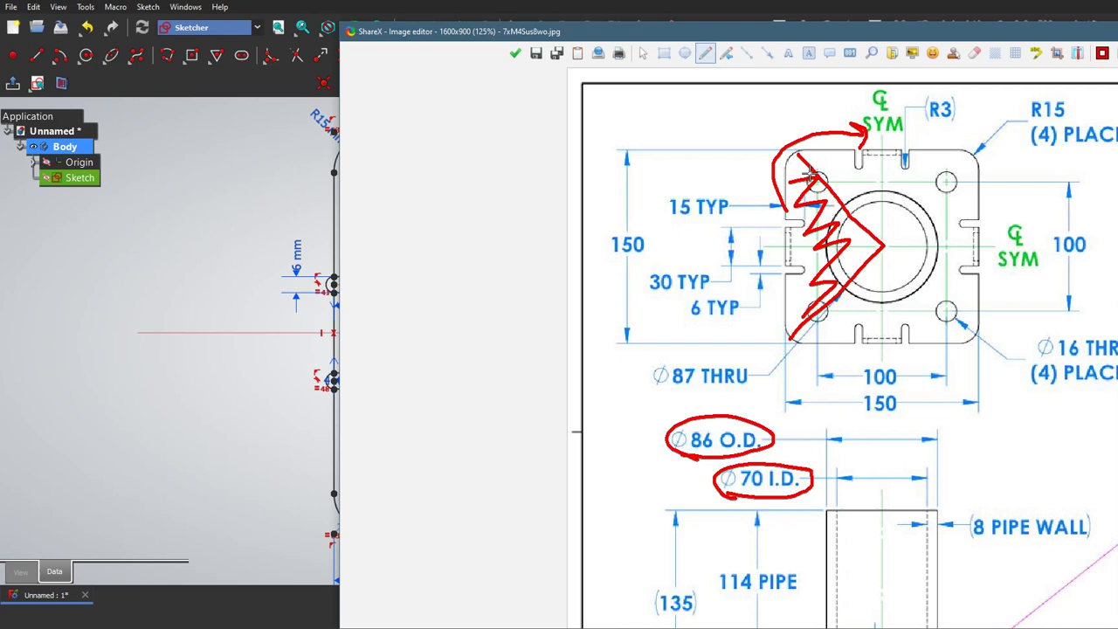
key(ctrl+z)
mouse_move(775, 179)
mouse_down()
mouse_move(865, 124)
mouse_move(861, 355)
mouse_move(821, 353)
mouse_up()
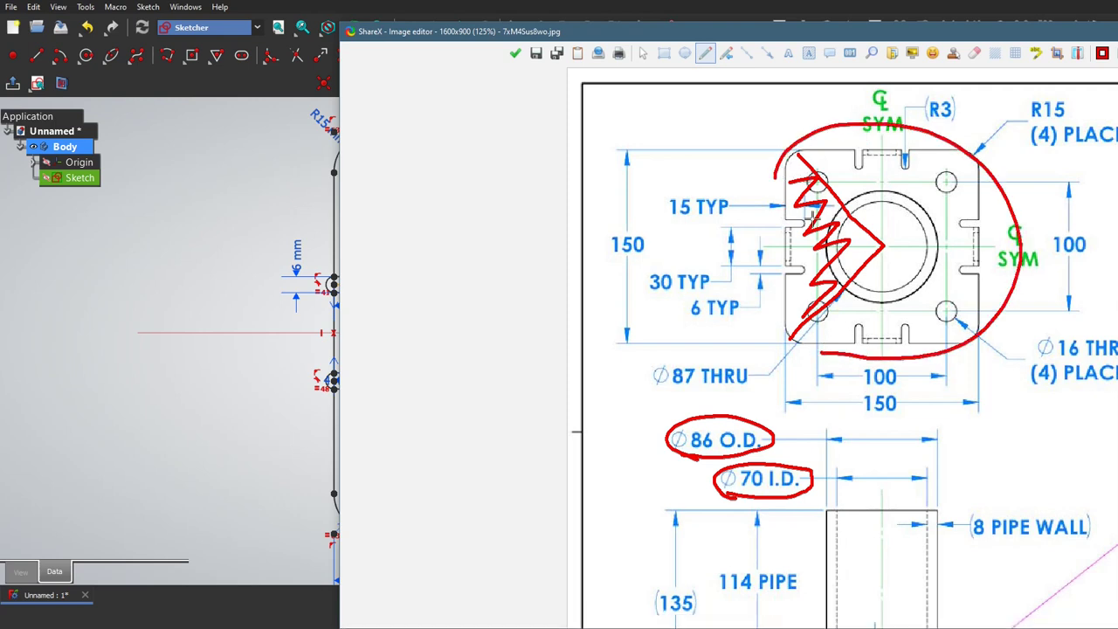
key(ctrl+z)
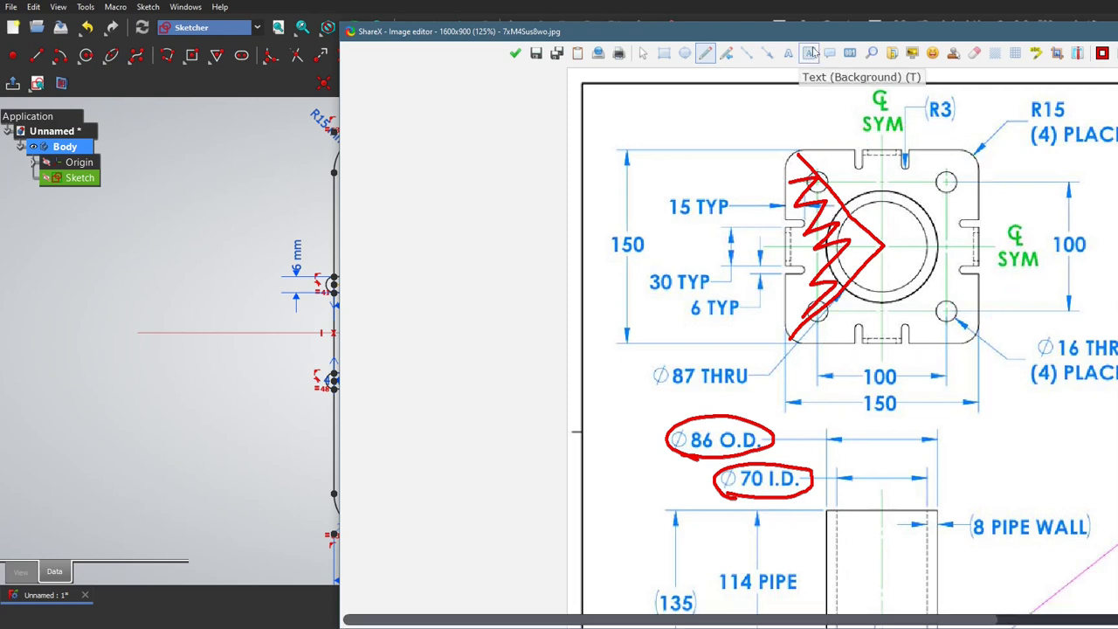
- Switch back to FreeCAD, draw two lines from the sketch origin to the plate's two left corners, and finish the sketch
mouse_move(809, 32)
mouse_down()
mouse_move(1117, 33)
mouse_move(1023, 31)
mouse_up()
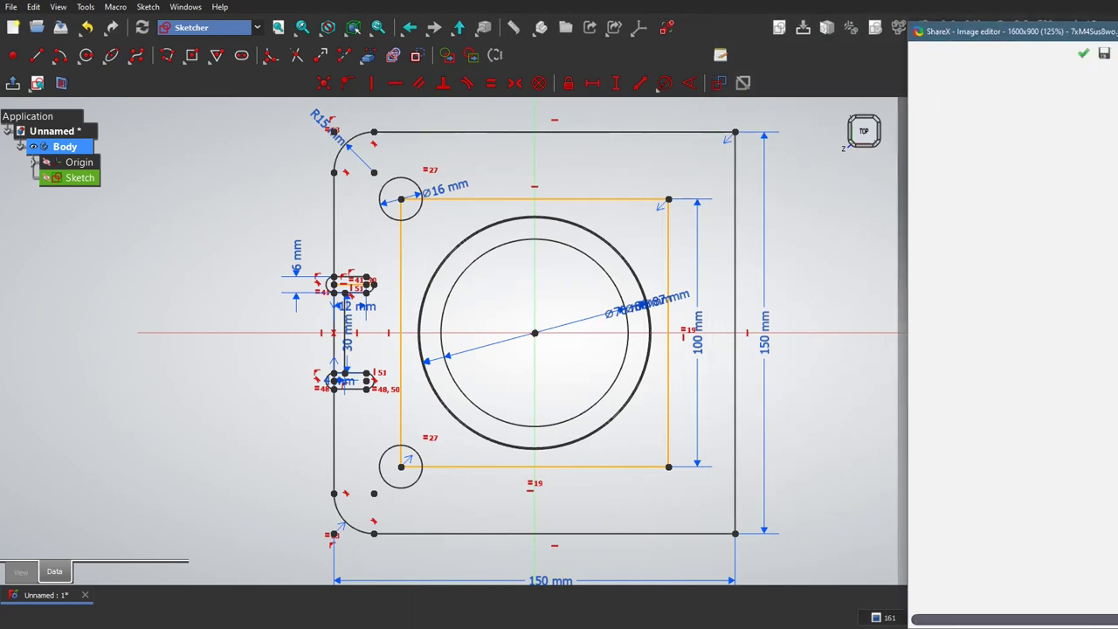
click(889, 3)
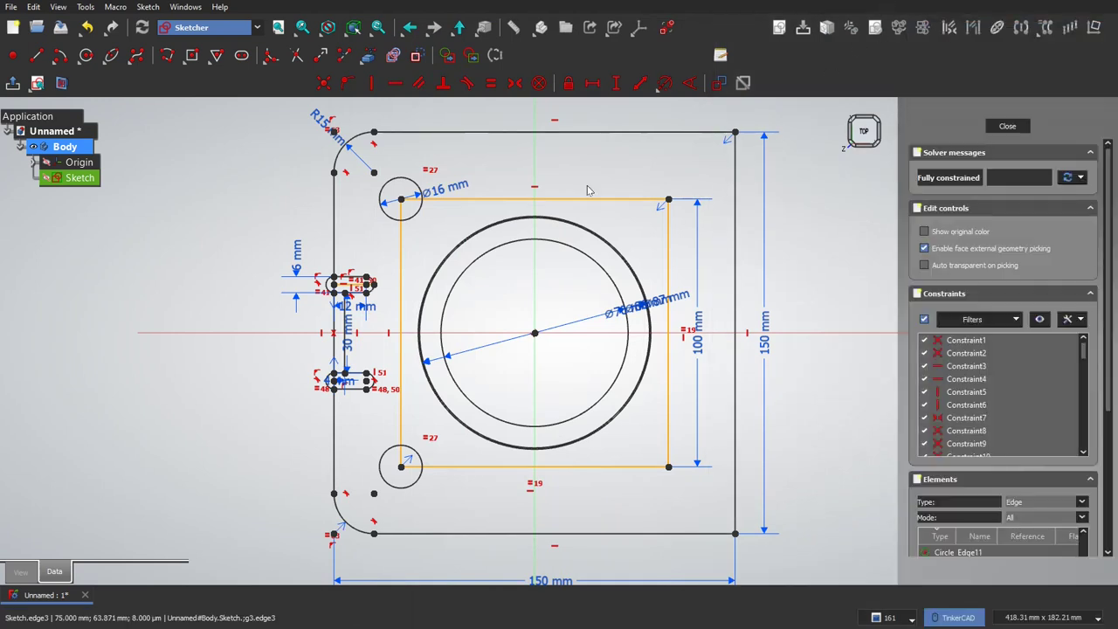
click(37, 57)
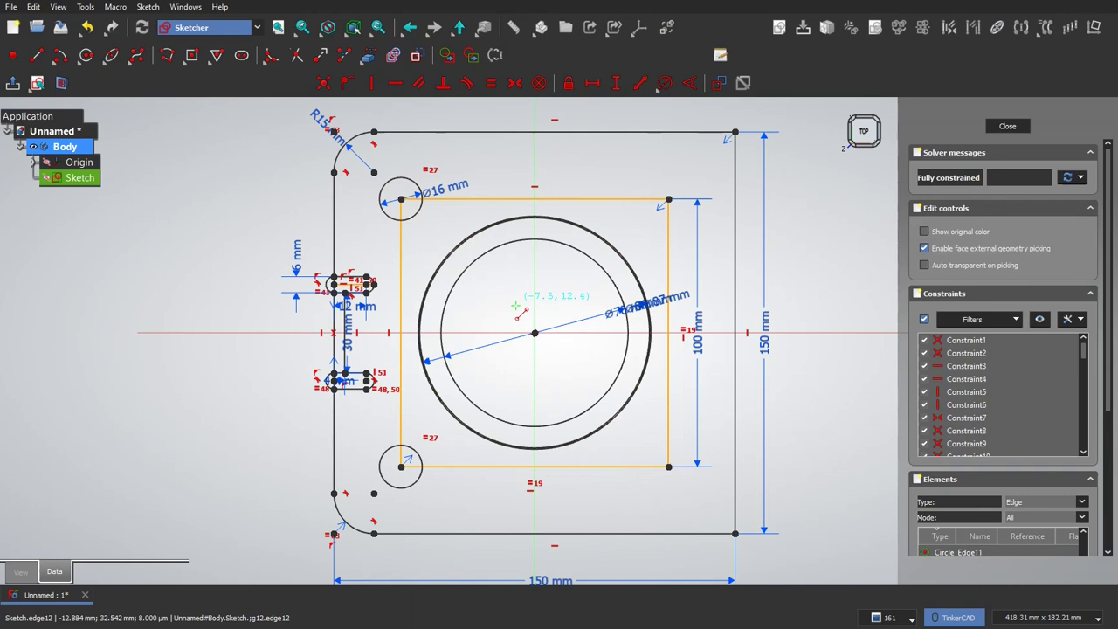
click(535, 331)
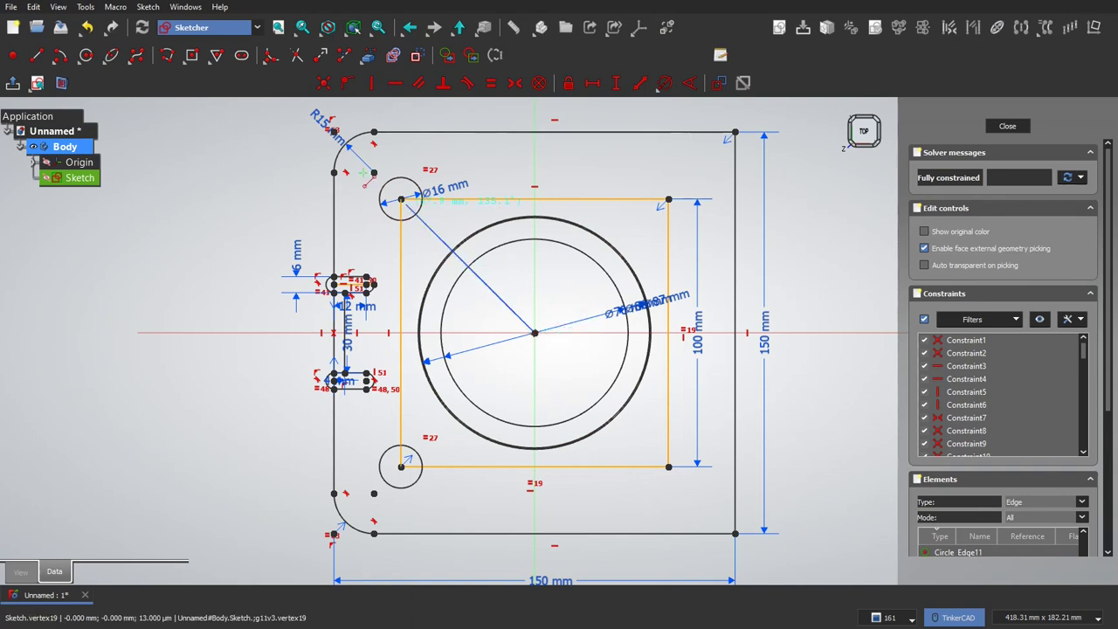
click(334, 133)
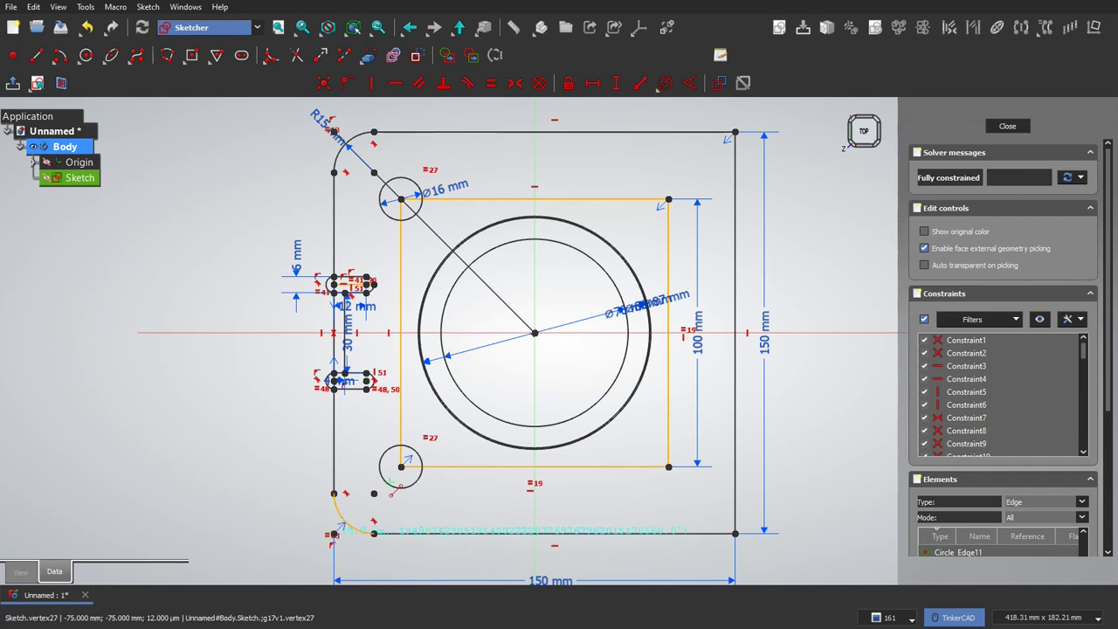
click(336, 531)
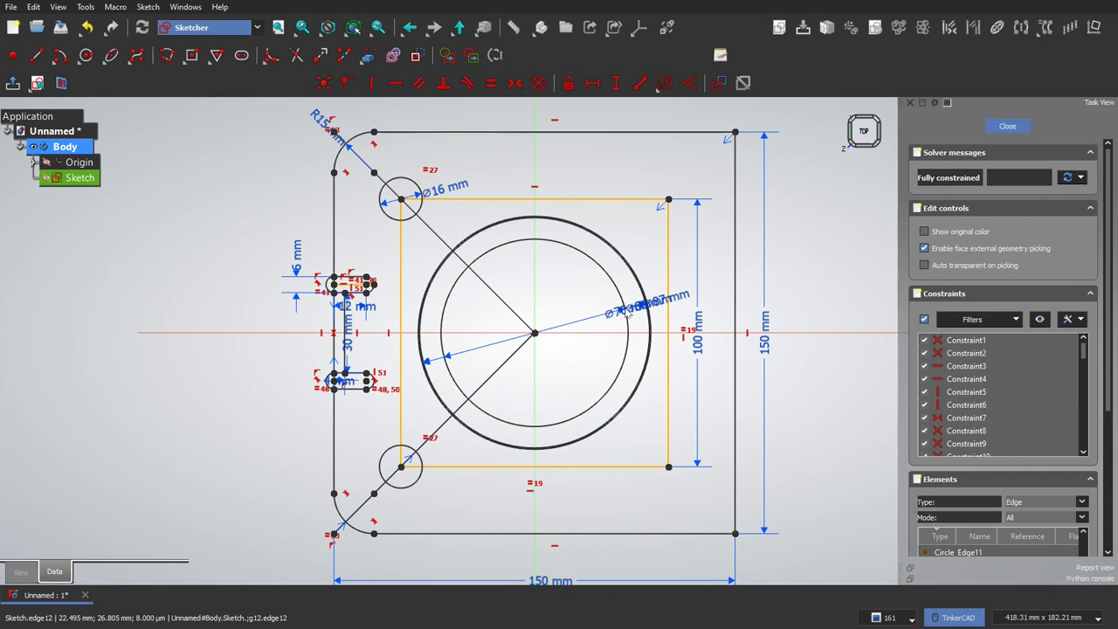
click(1007, 126)
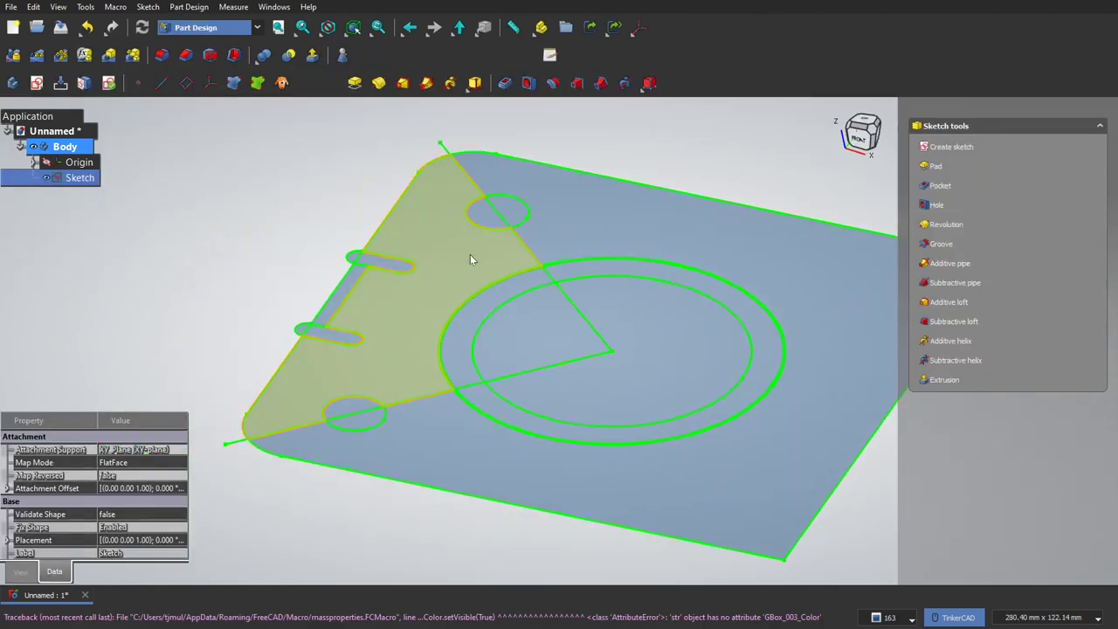
- Pad the left quarter region of the plate, including the small strip between the two slots, to a length of 4 mm
click(444, 284)
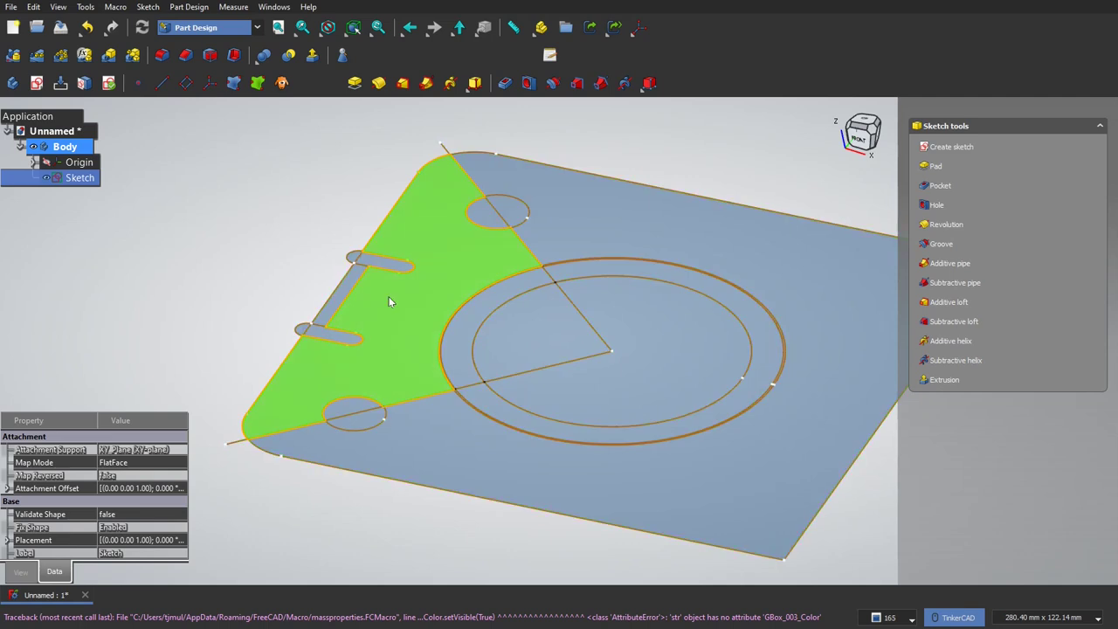
scroll(446, 288, up, 5)
scroll(448, 291, down, 3)
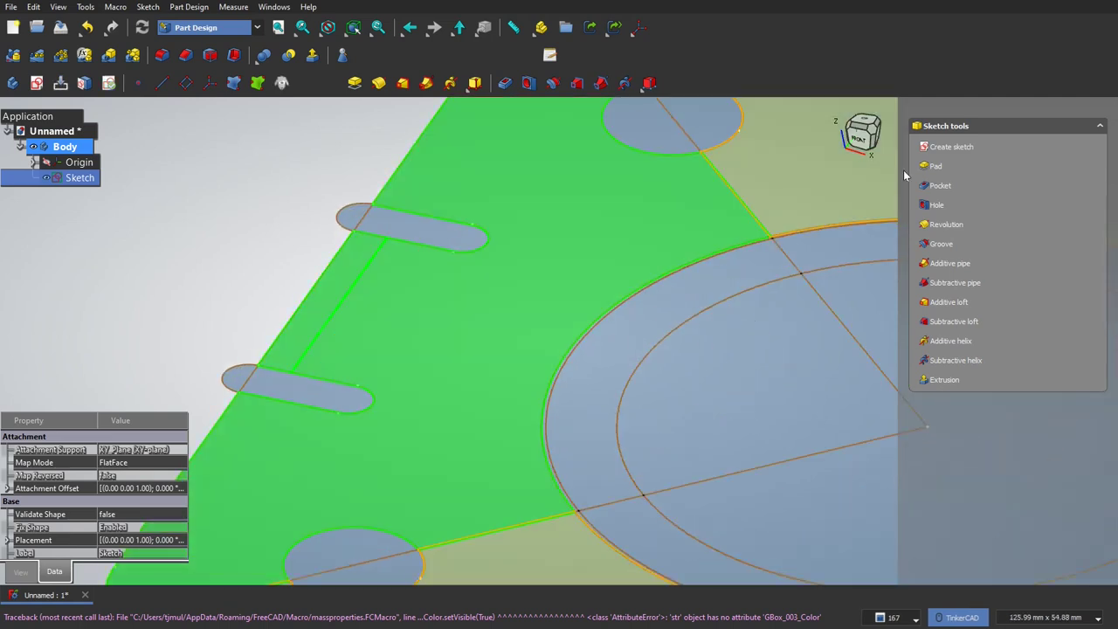
click(935, 166)
triple_click(1016, 307)
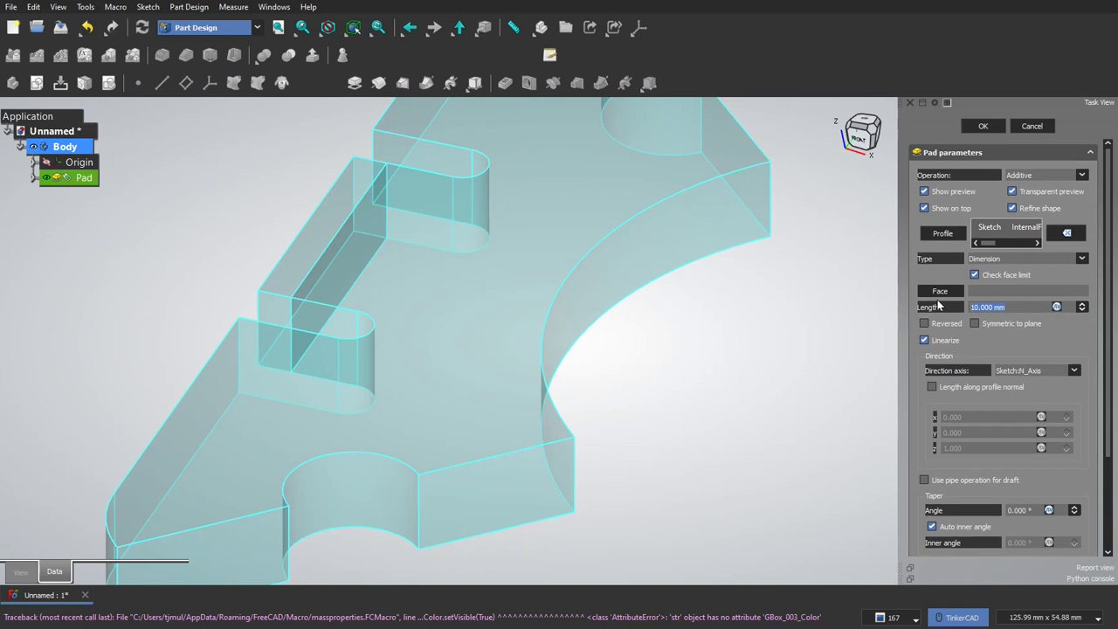
text(4)
click(987, 128)
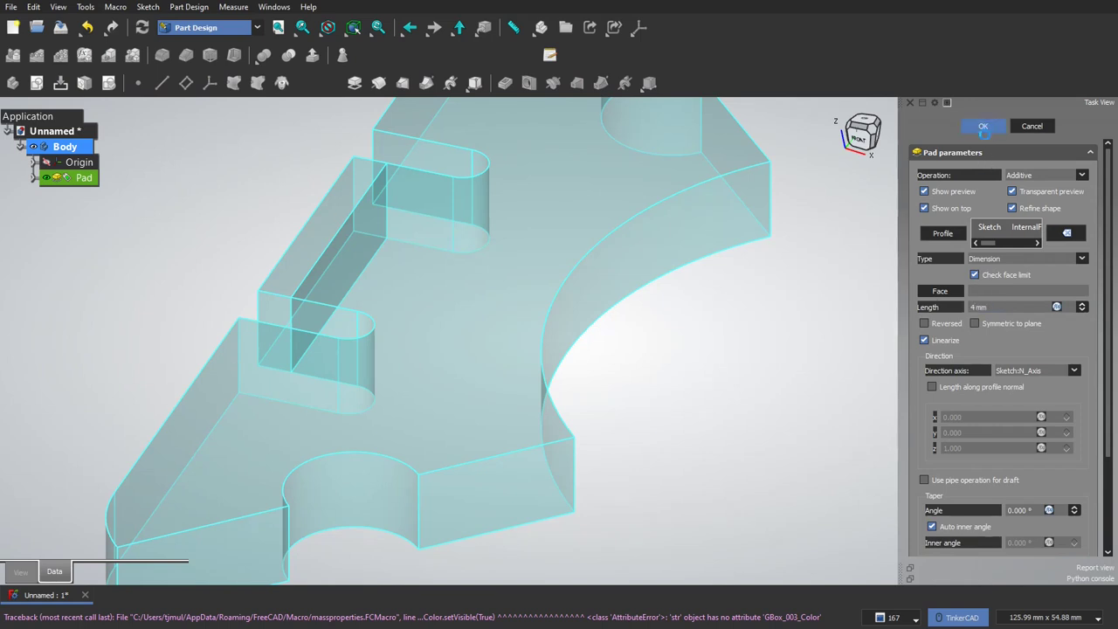
- Inspect the padded quarter against the origin planes in front view, then hide the origin and return to the isometric view
click(46, 163)
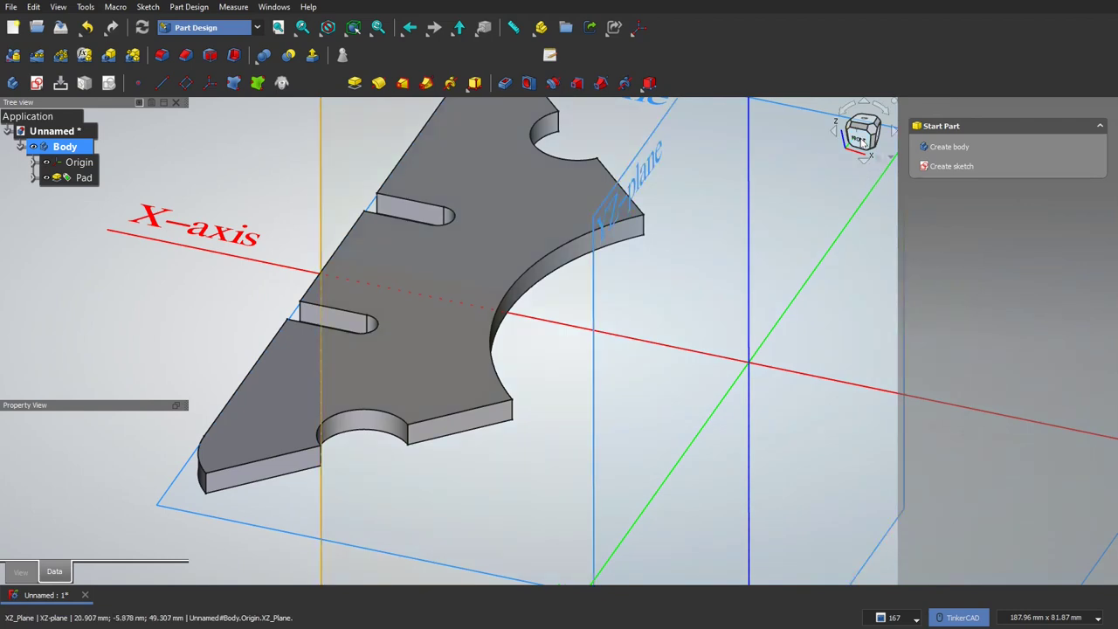
key(1)
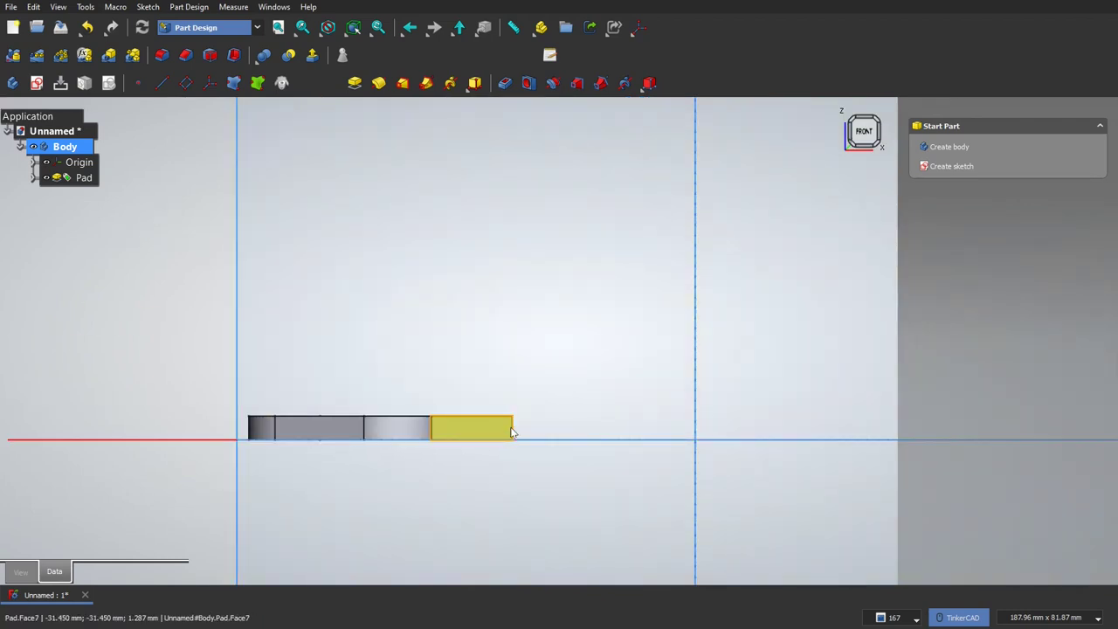
click(83, 164)
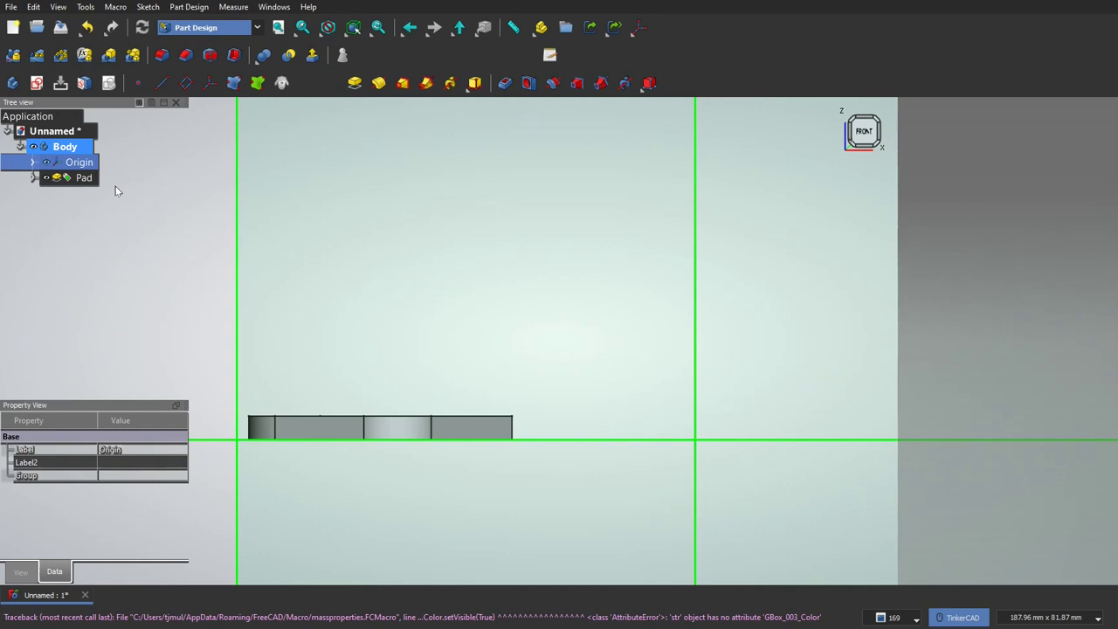
key(space)
key(0)
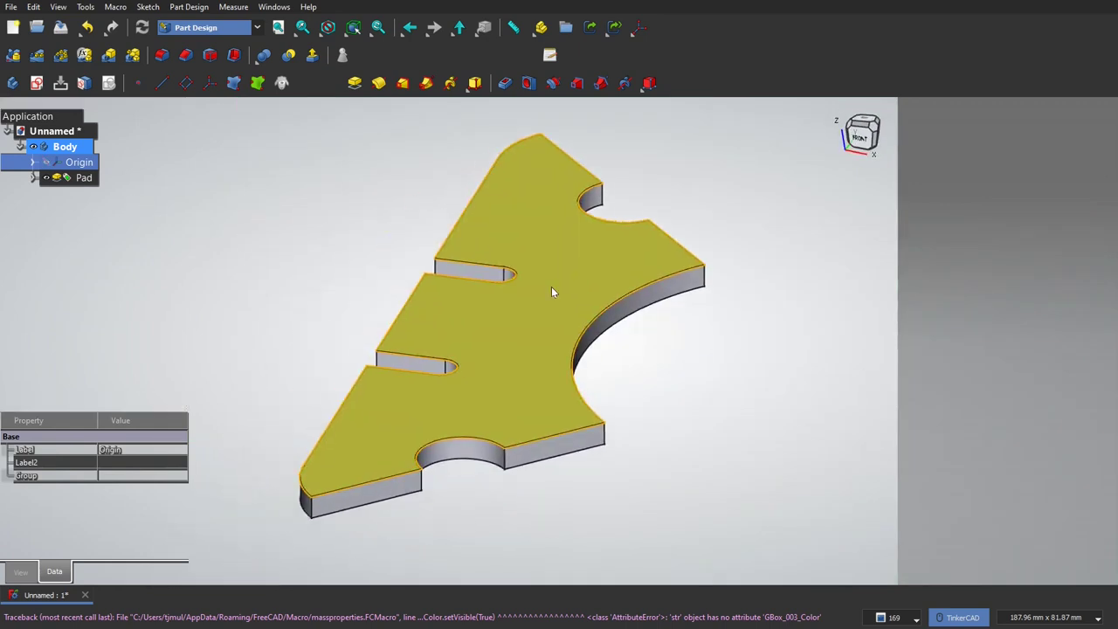
- Start a second pad from the small rectangle between the two slots in the first pad's sketch
click(33, 178)
click(85, 195)
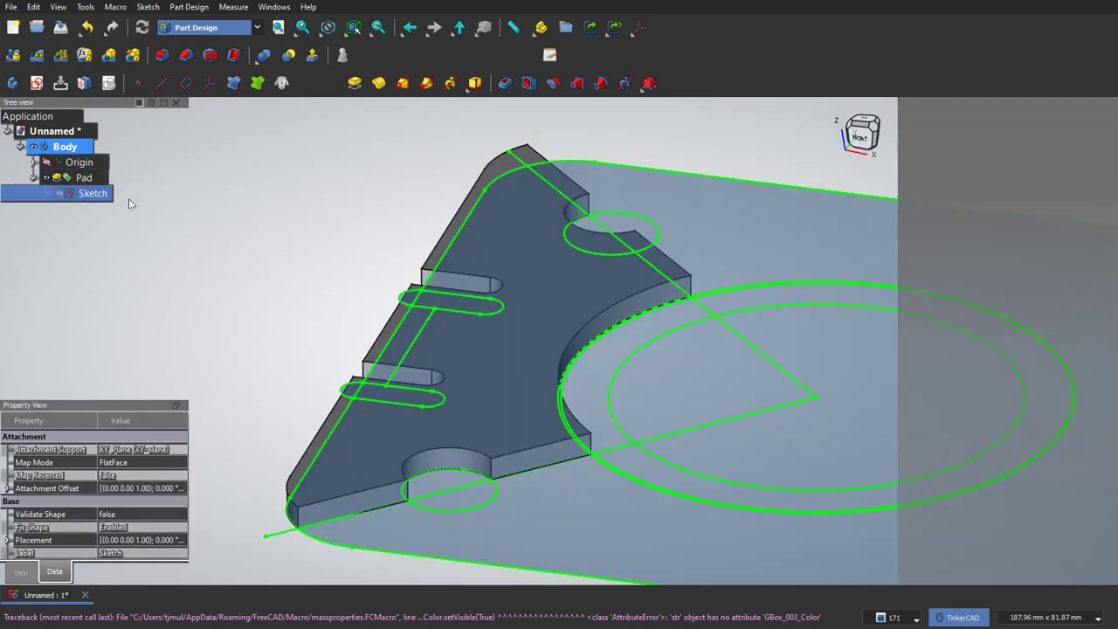
scroll(403, 343, up, 3)
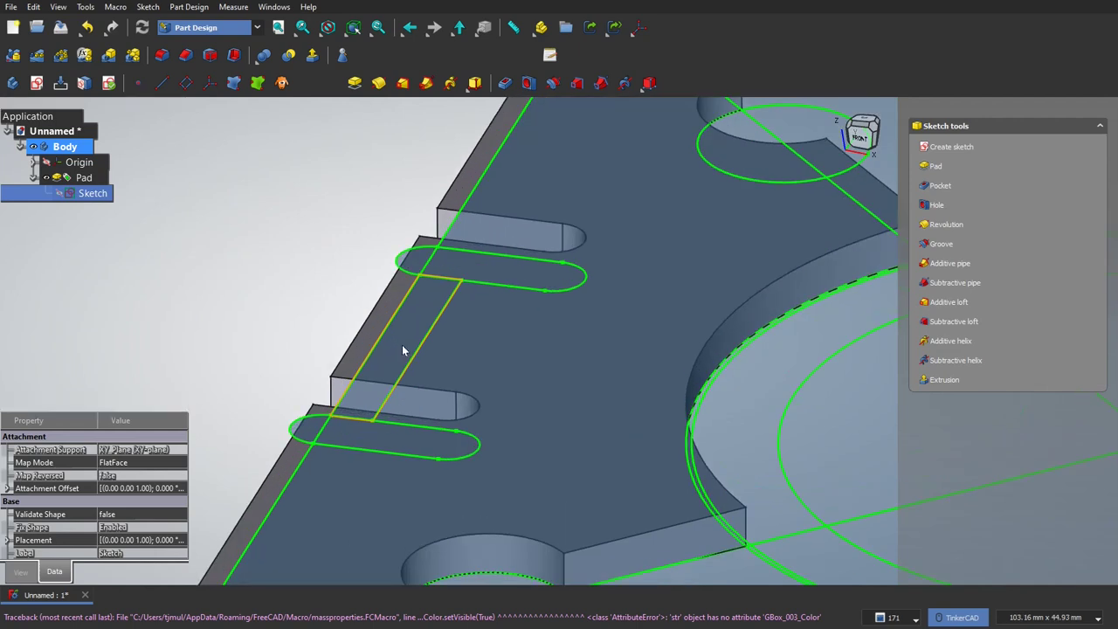
click(405, 351)
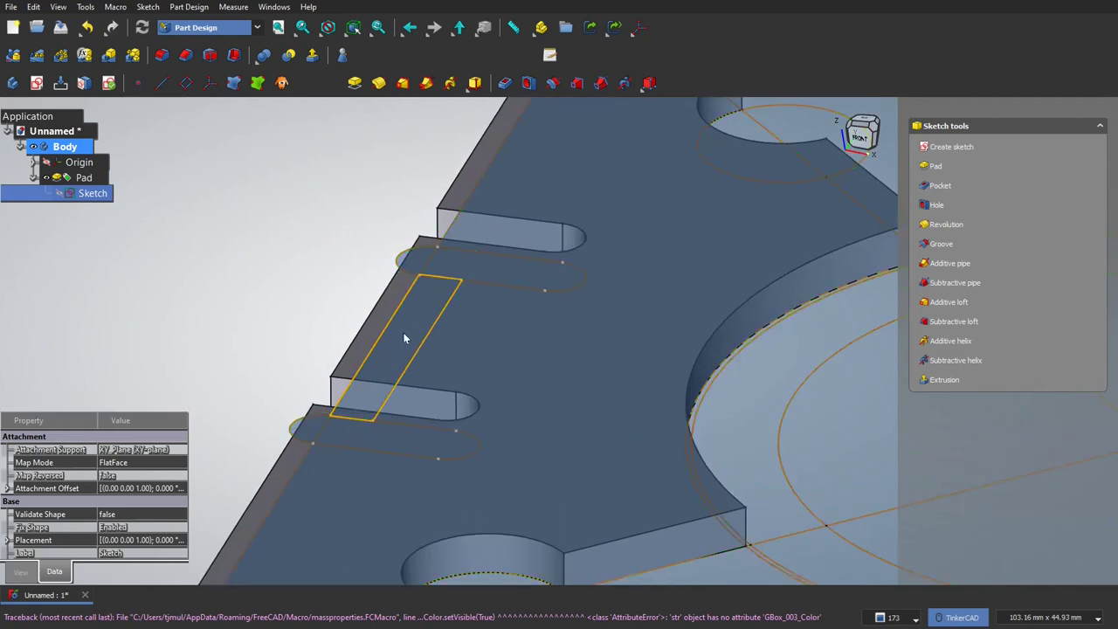
click(403, 338)
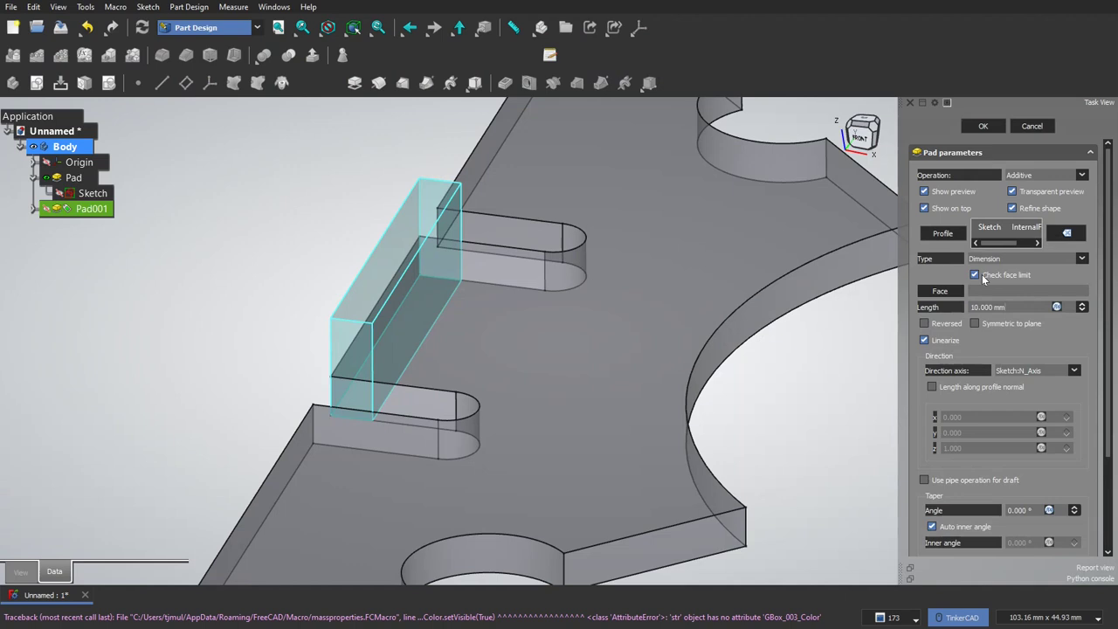
- Switch to the practice drawing and mark the plate's underside and the tab's downward direction in red on the front view
drag(1117, 35, 590, 0)
middle_drag(745, 377, 652, 149)
scroll(530, 412, up, 2)
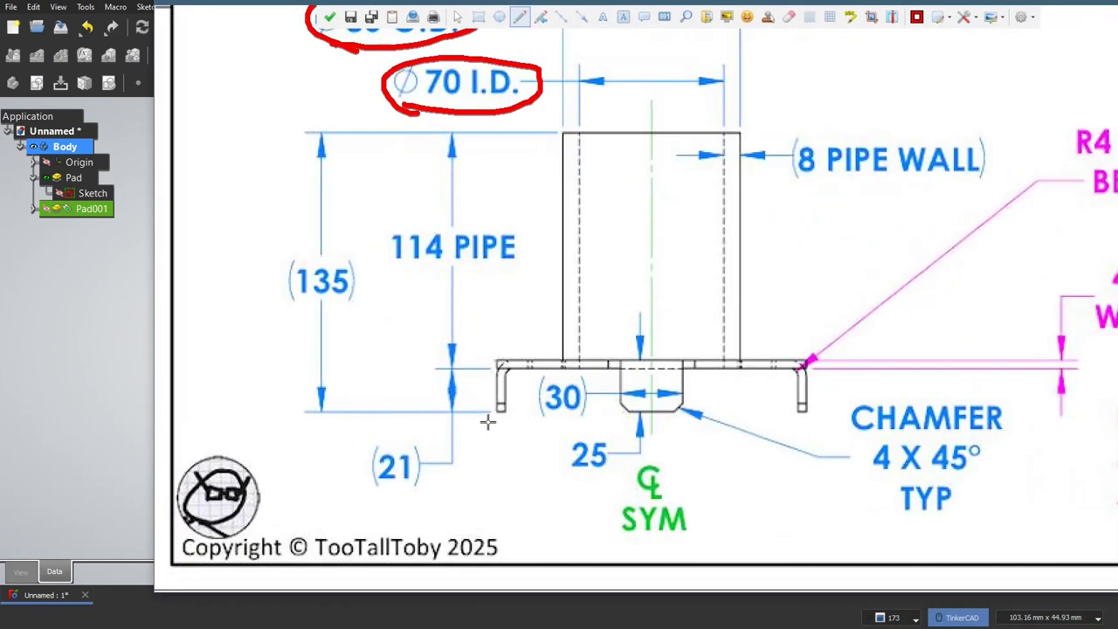
mouse_move(513, 371)
mouse_down()
mouse_move(423, 370)
mouse_move(473, 407)
mouse_move(479, 398)
mouse_up()
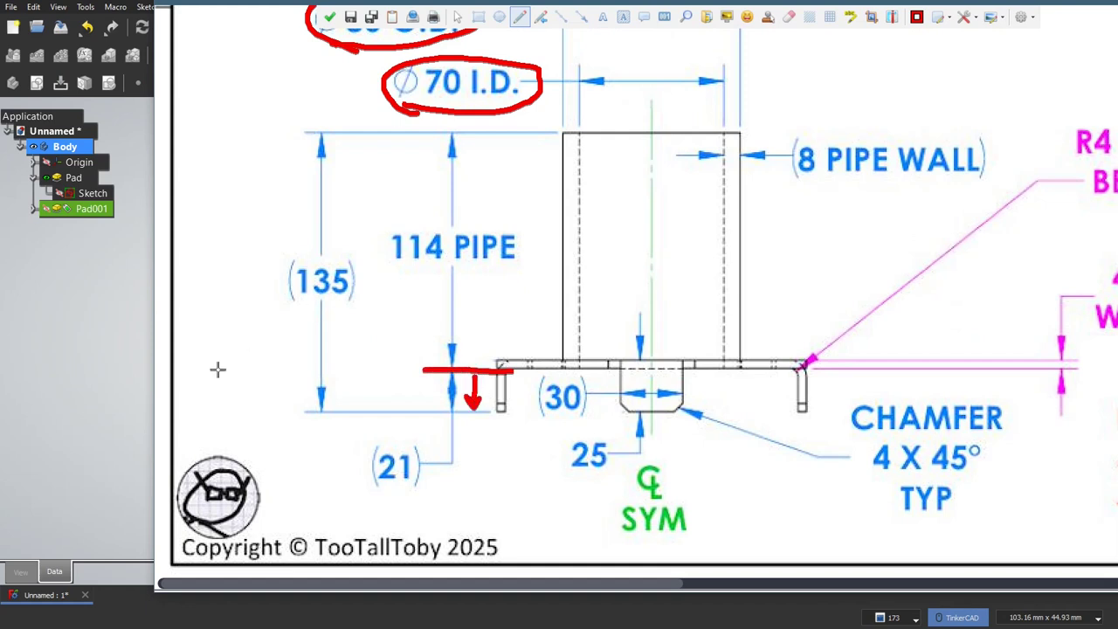
- Return to the tab pad, reverse it so it extends downward, and set its length to 21 mm
drag(548, 1, 718, 1)
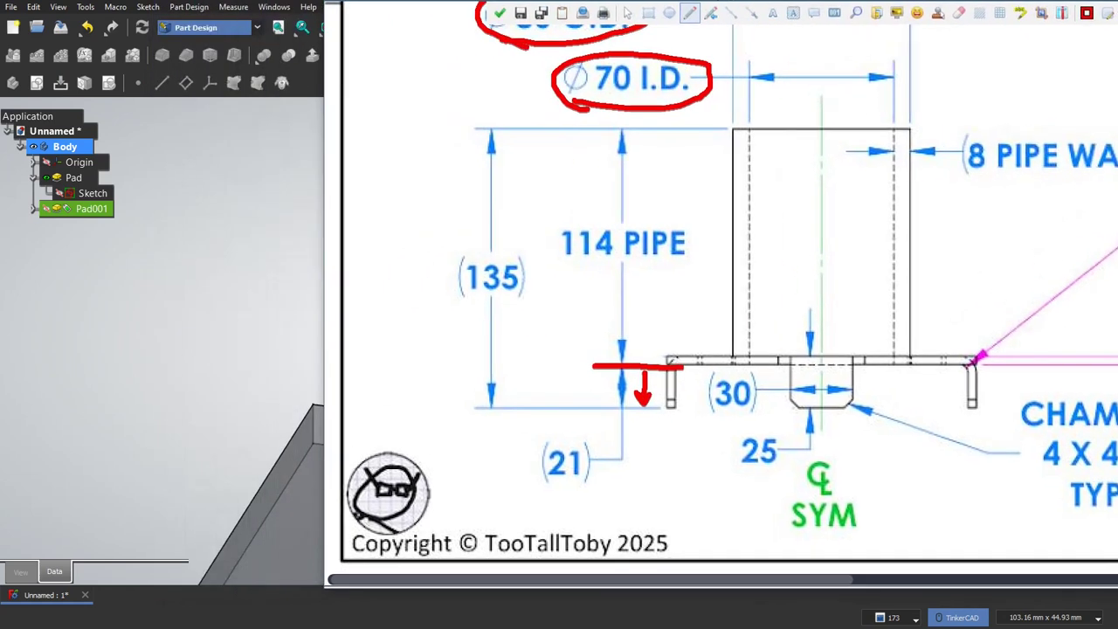
drag(634, 1, 893, 9)
click(544, 8)
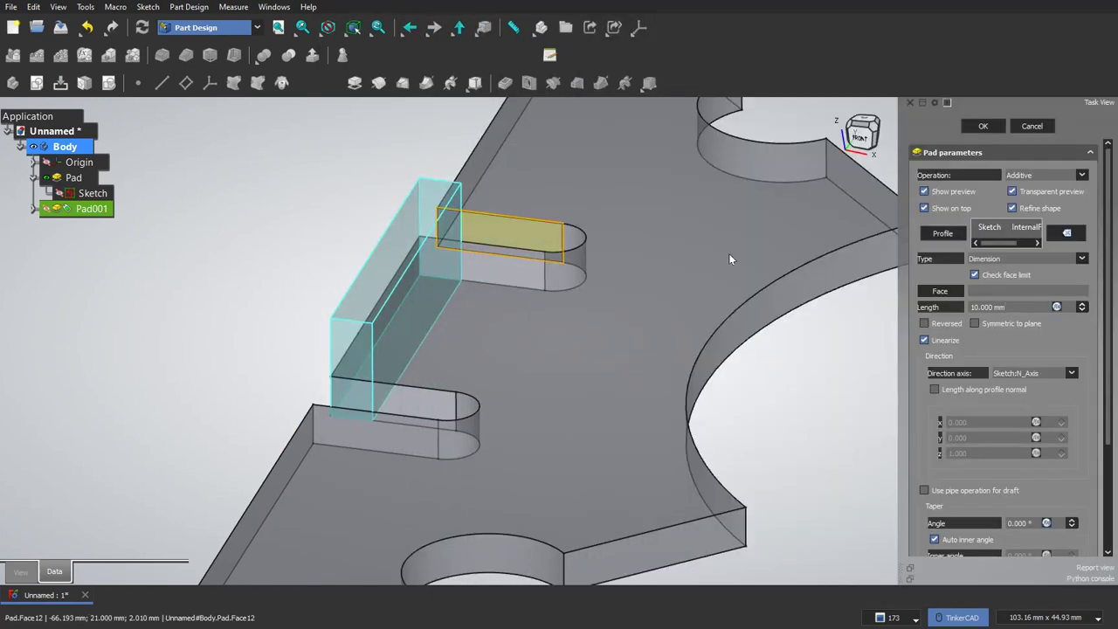
click(924, 323)
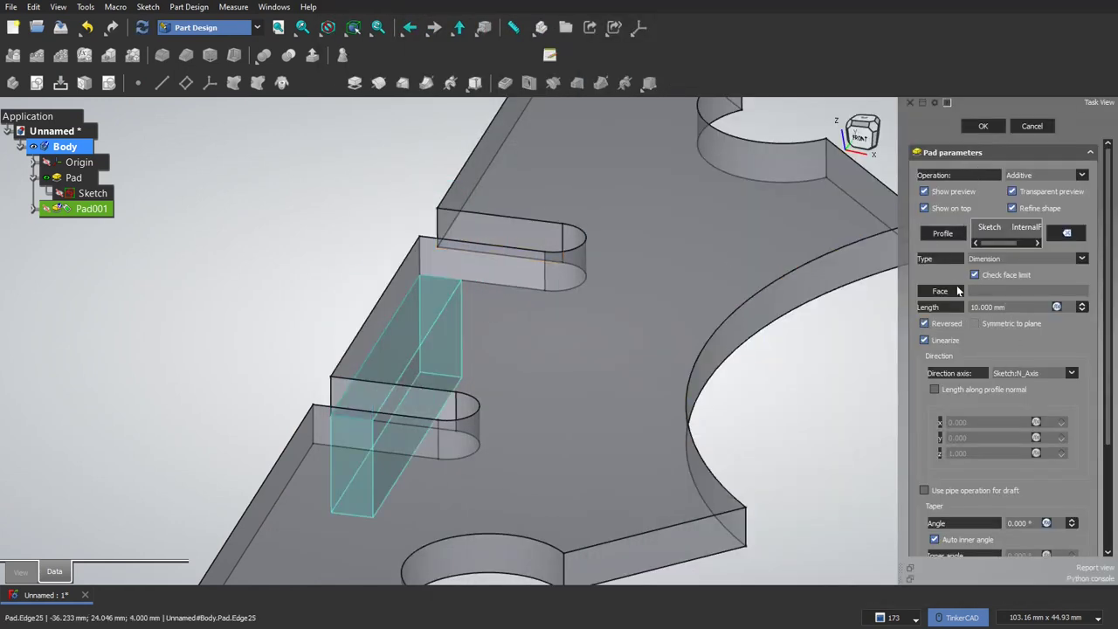
drag(1006, 307, 950, 308)
text(21)
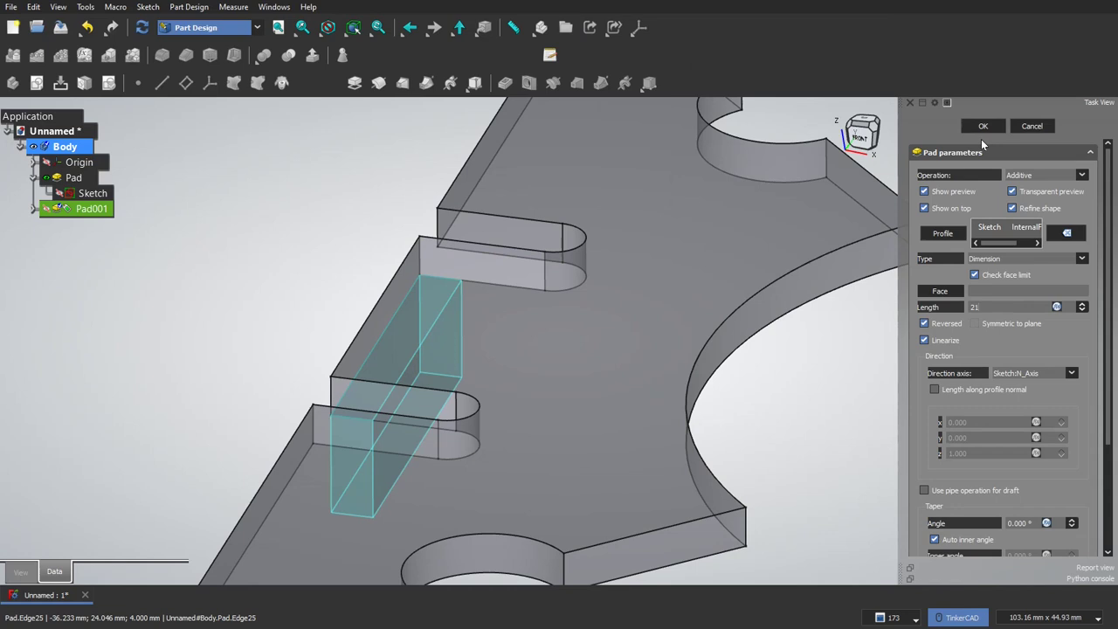
click(982, 127)
- Start a chamfer on the two short lower corner edges of the tab with a size of 4 mm
scroll(570, 348, down, 3)
right_drag(569, 348, 551, 392)
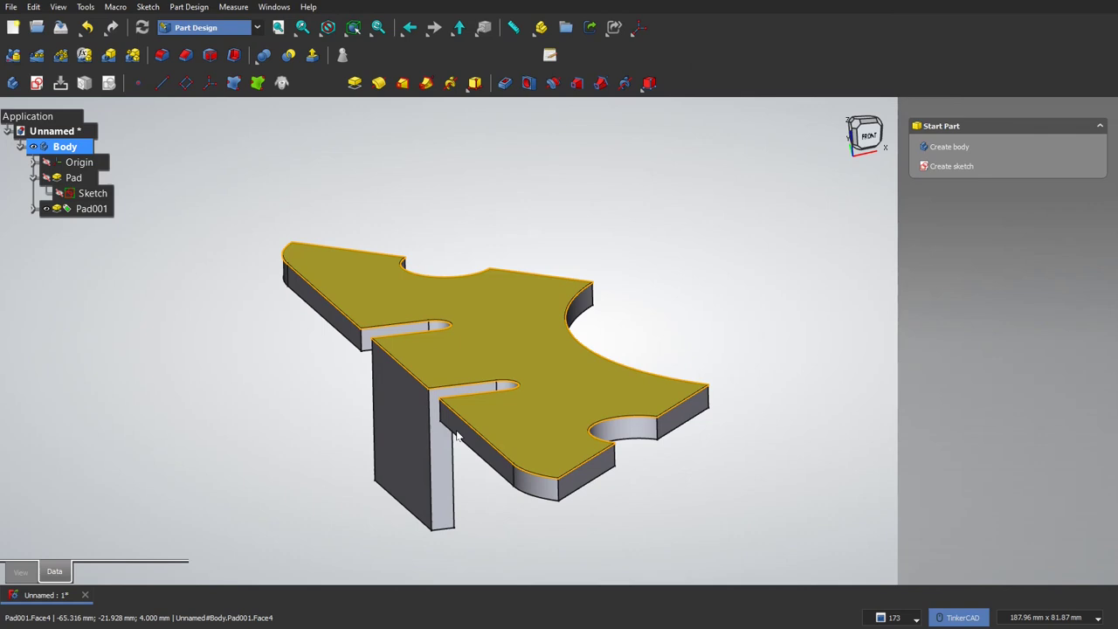
right_drag(456, 437, 531, 449)
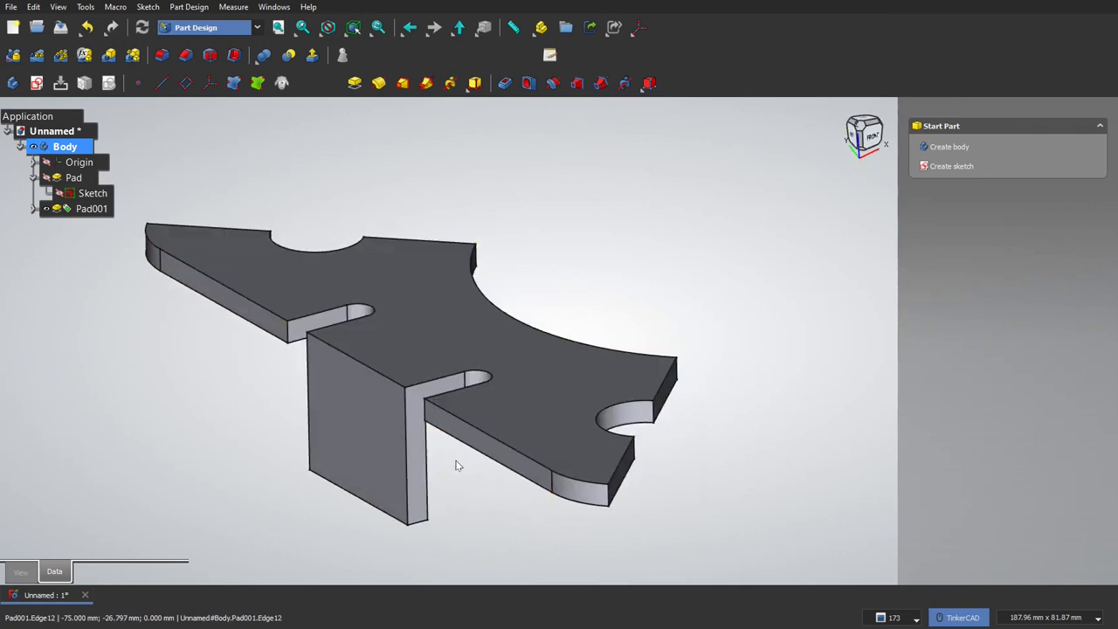
click(420, 522)
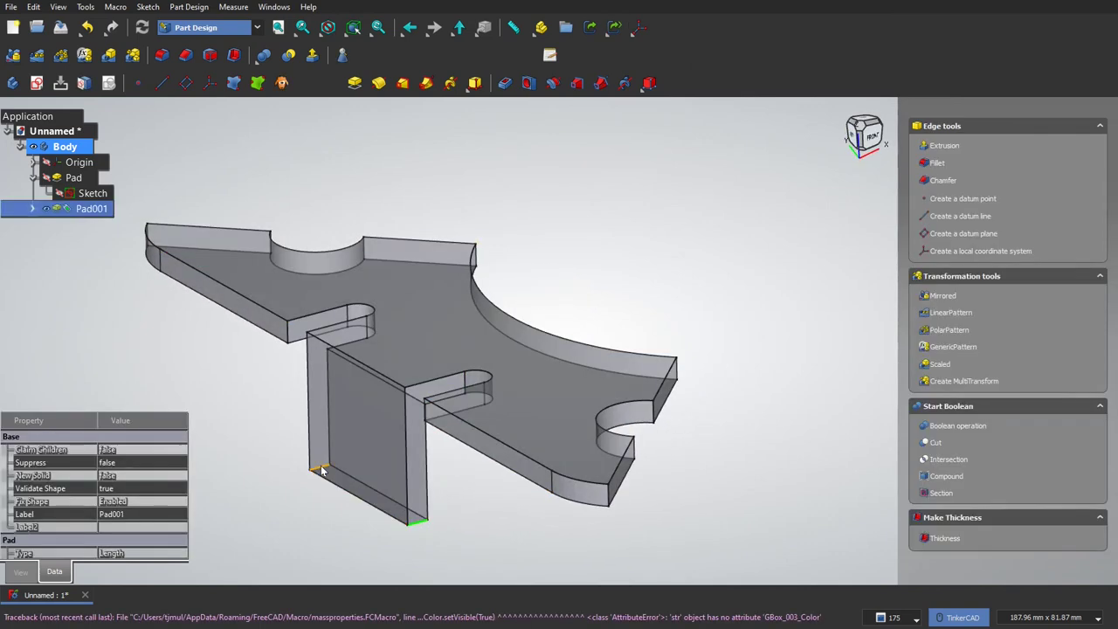
click(322, 470)
click(943, 180)
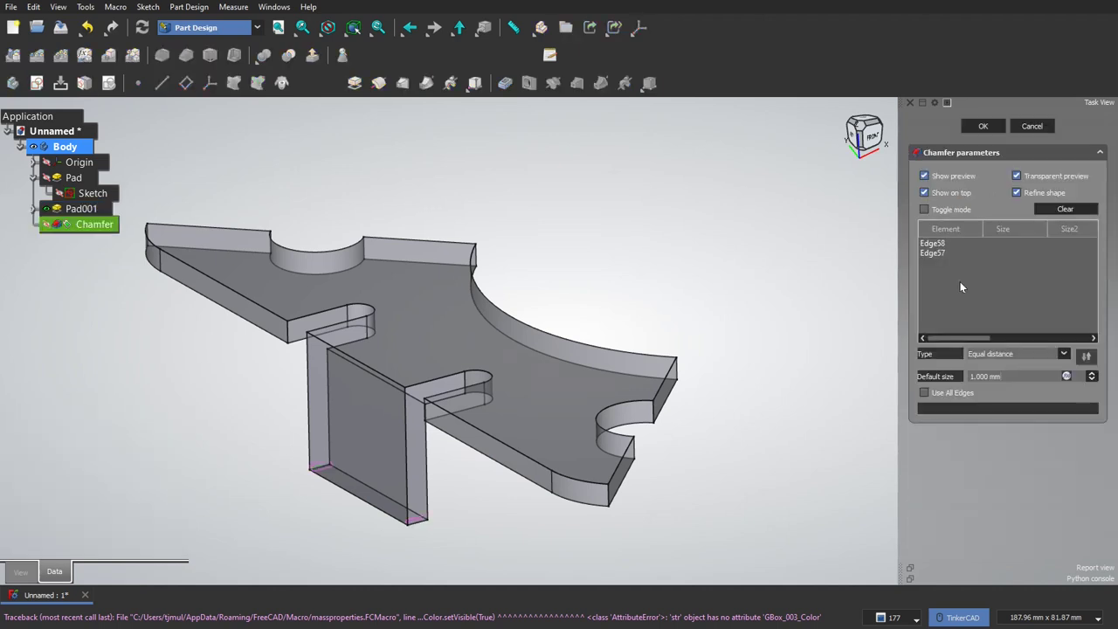
drag(1010, 377, 933, 377)
text(4)
- Circle the chamfer callout on the practice drawing in red, then finish the tab chamfer with the Equal distance type
key(alt+Tab)
mouse_move(661, 522)
mouse_down()
mouse_move(636, 437)
mouse_move(797, 511)
mouse_move(680, 524)
mouse_up()
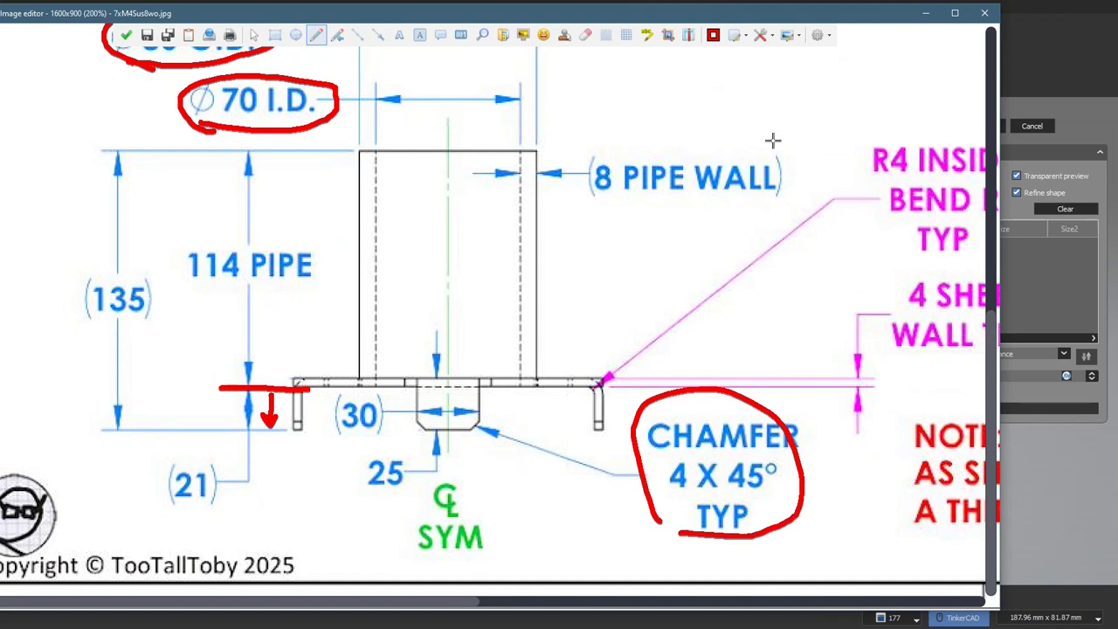
drag(678, 19, 1117, 59)
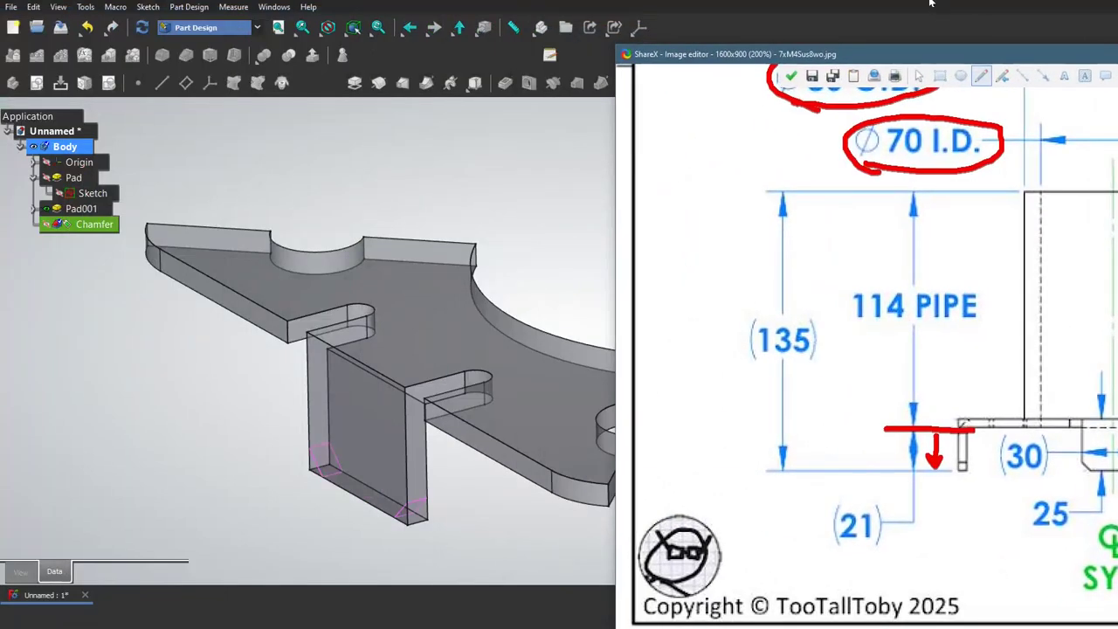
click(931, 1)
click(1004, 354)
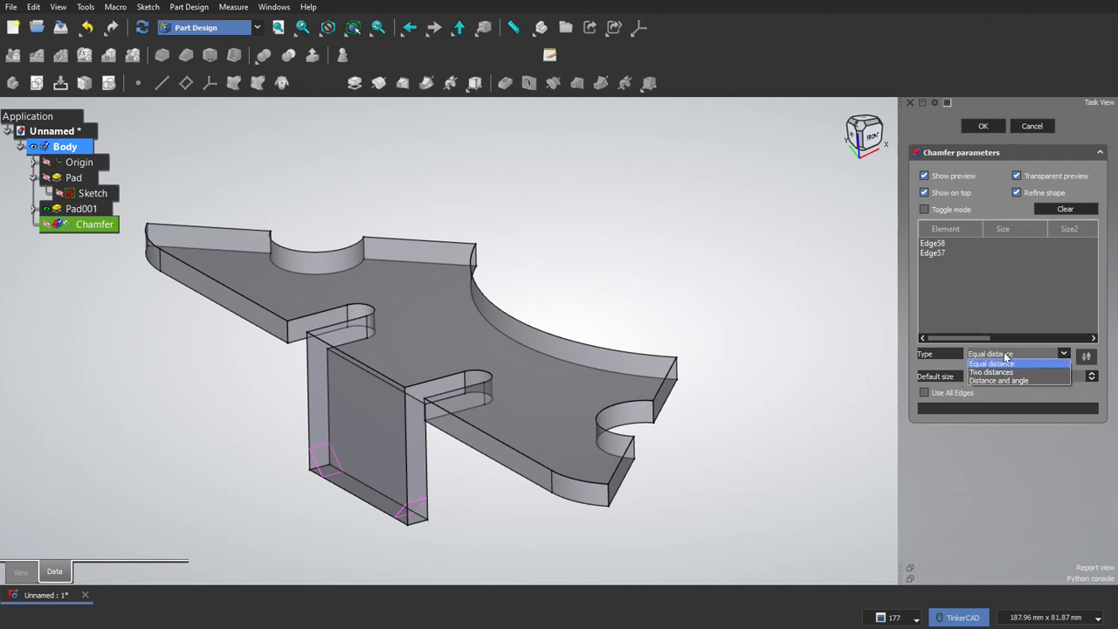
click(1003, 363)
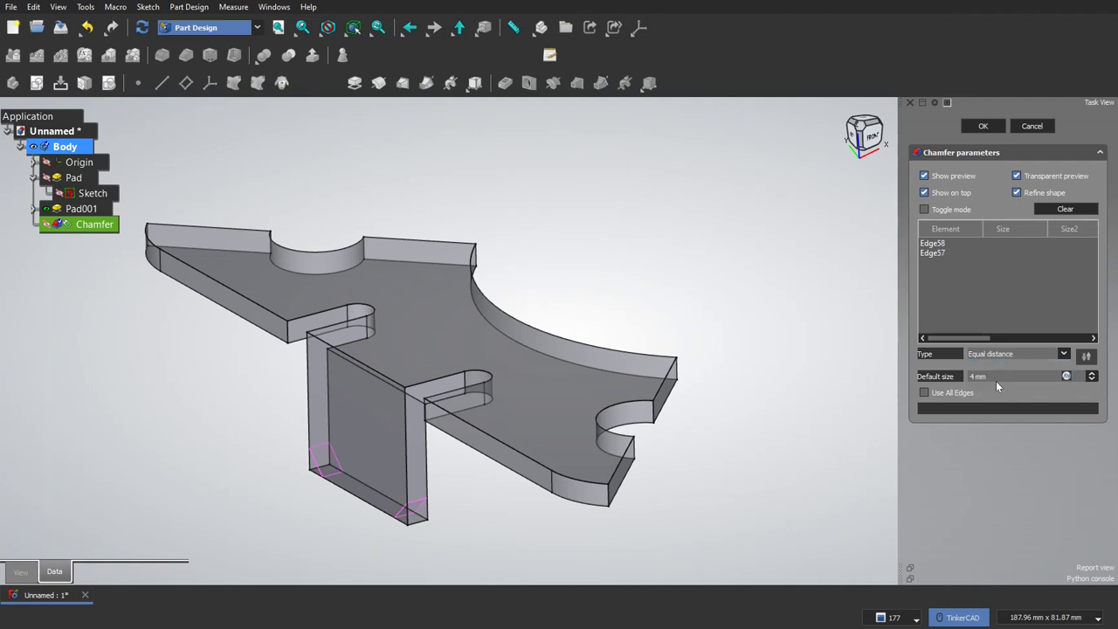
click(982, 126)
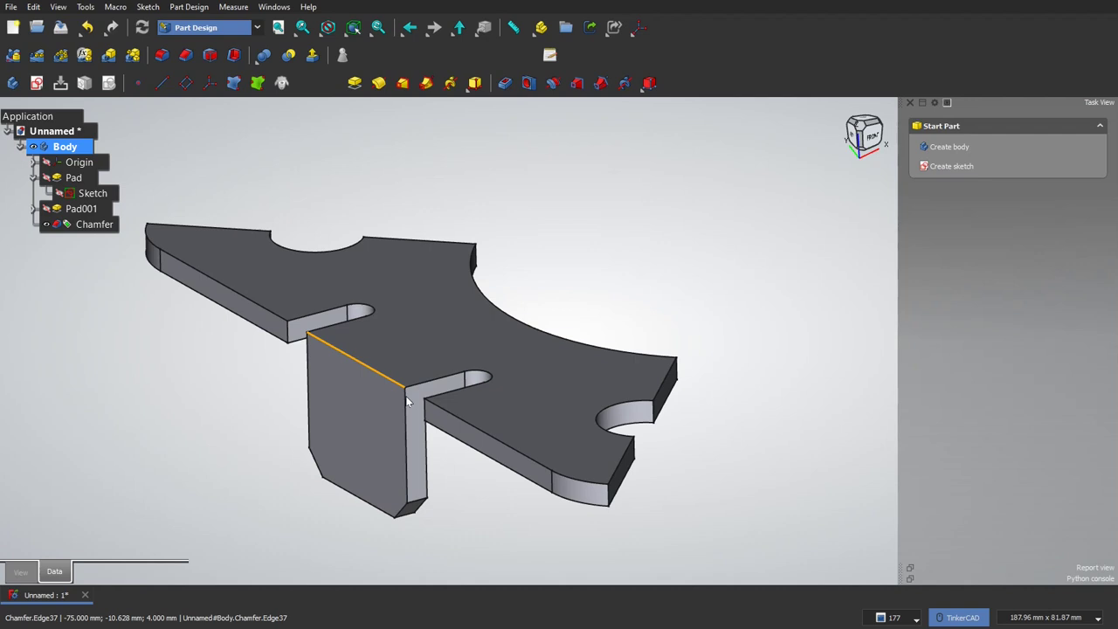
- Fillet the inside bend edge between the tab and the plate's underside with a 4 mm radius
click(397, 400)
right_drag(396, 399, 448, 369)
click(446, 372)
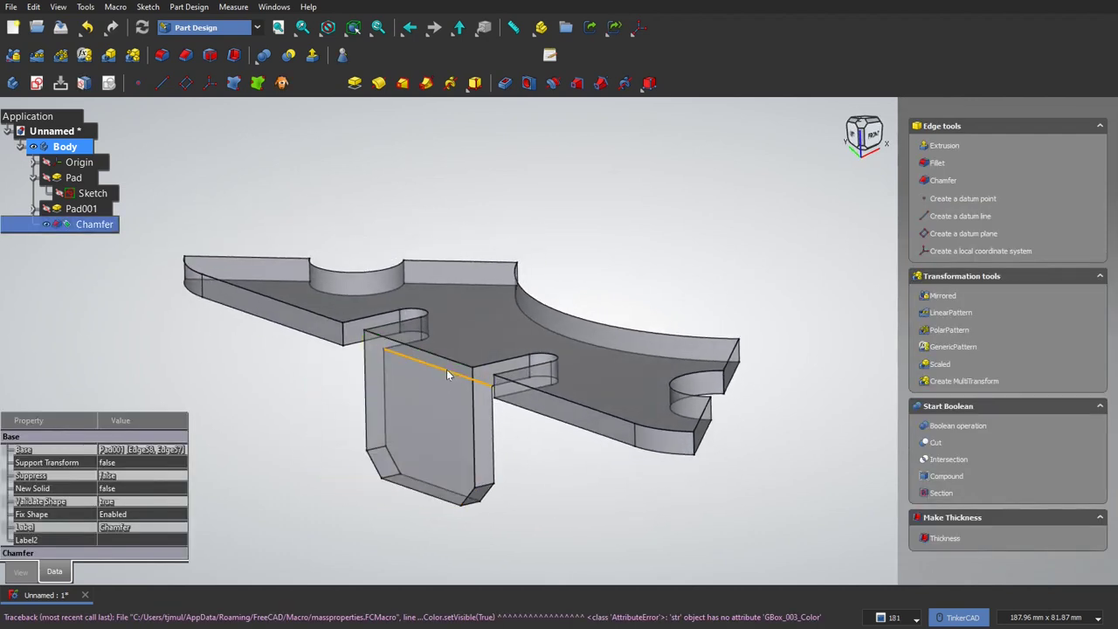
click(935, 163)
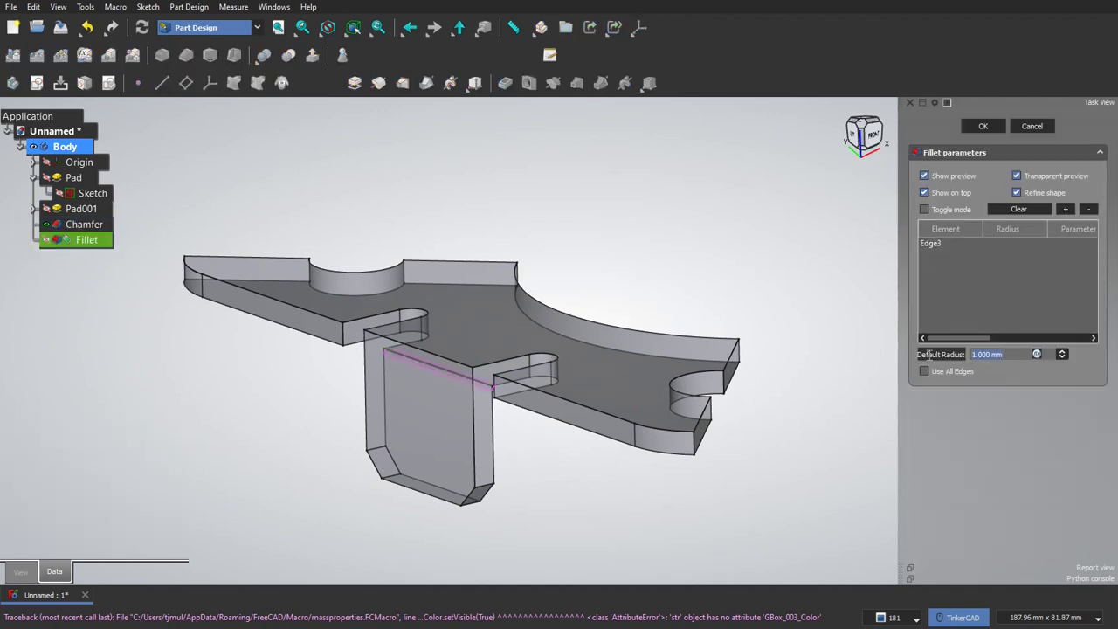
click(983, 126)
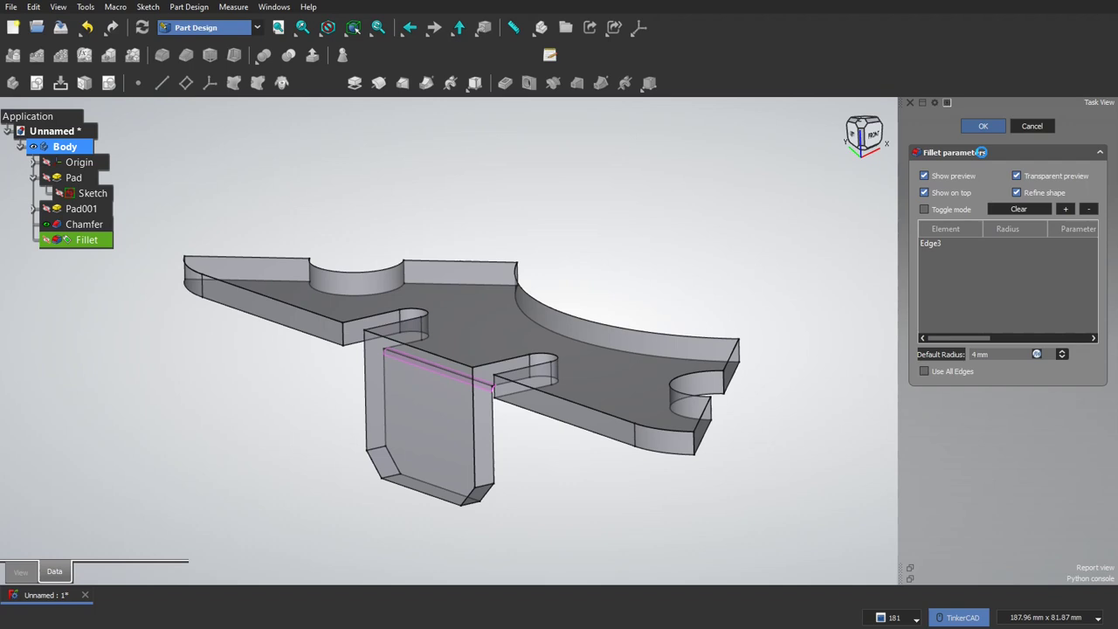
- Fillet the outer bend edge between the tab and the plate's top face with a radius of 4+4 mm
click(425, 353)
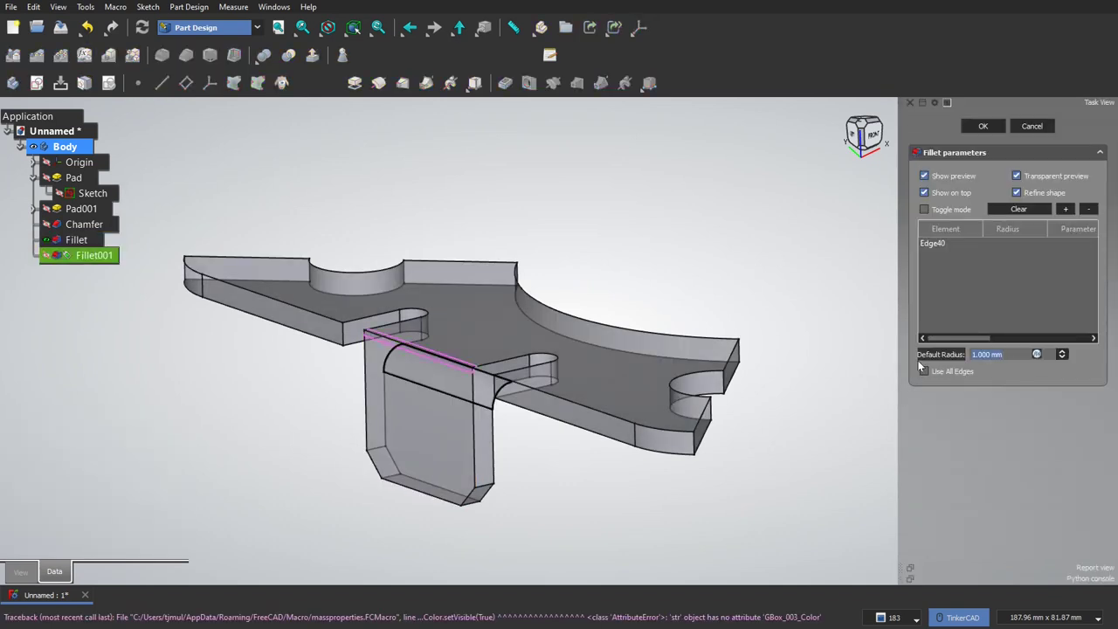
text(4+4)
key(Return)
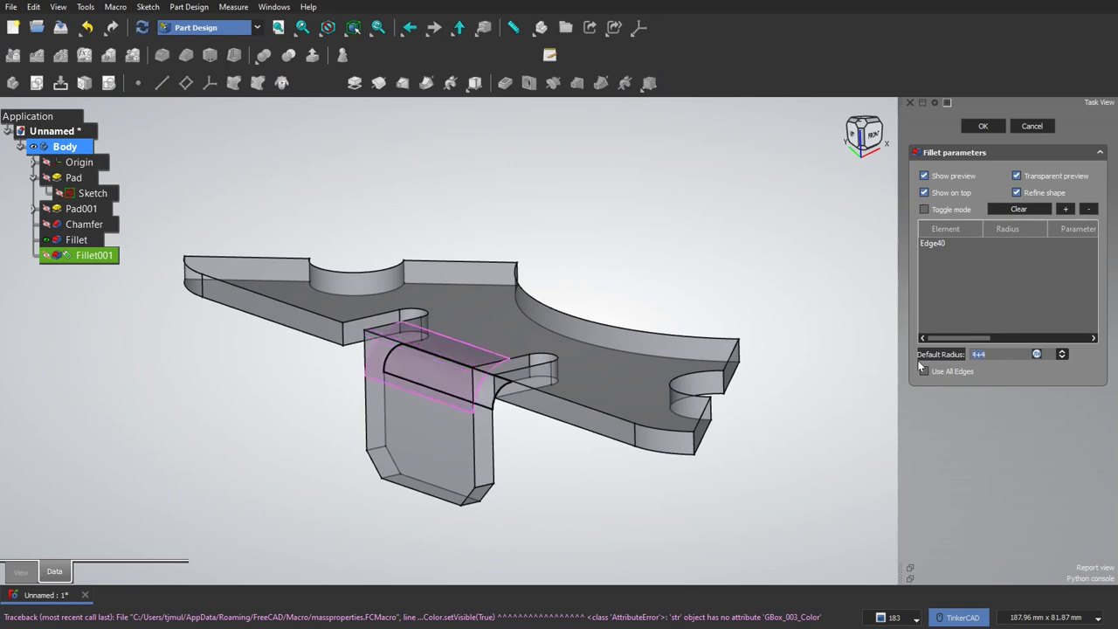
click(983, 125)
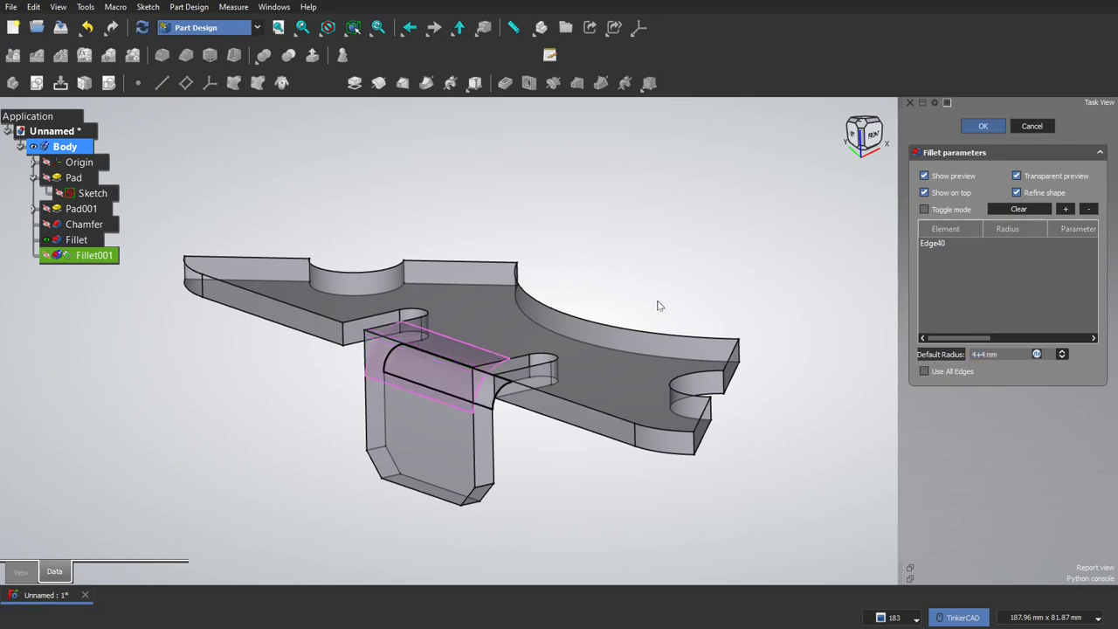
- Clip the model along Y at offset 0 to examine the bend's cross-section, then close the clipping view
right_drag(664, 305, 541, 312)
key(c)
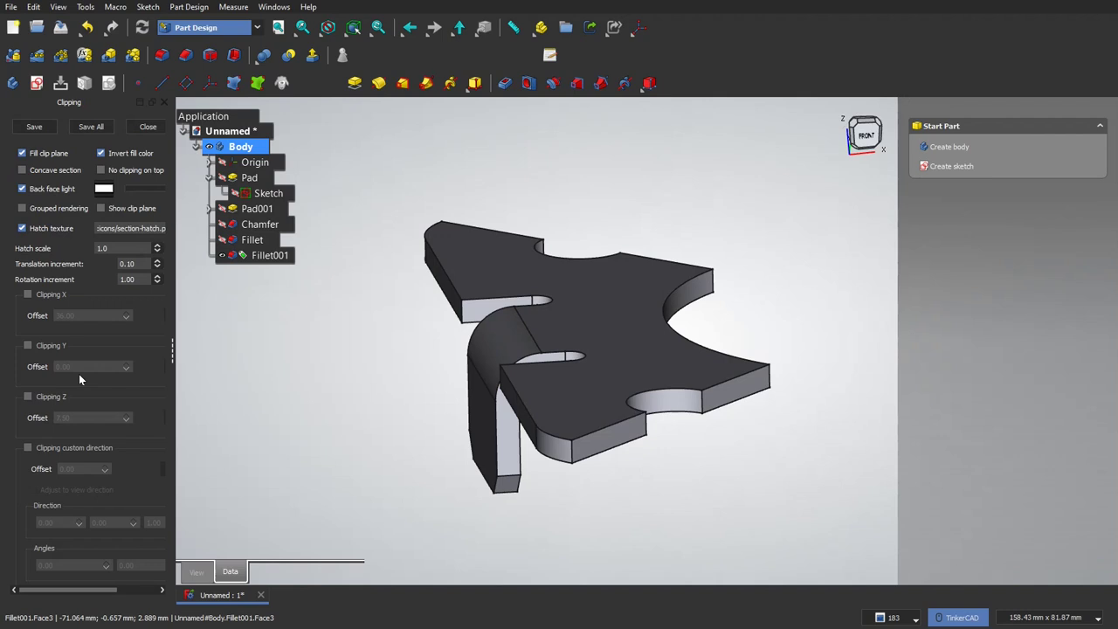
click(27, 346)
scroll(545, 365, up, 10)
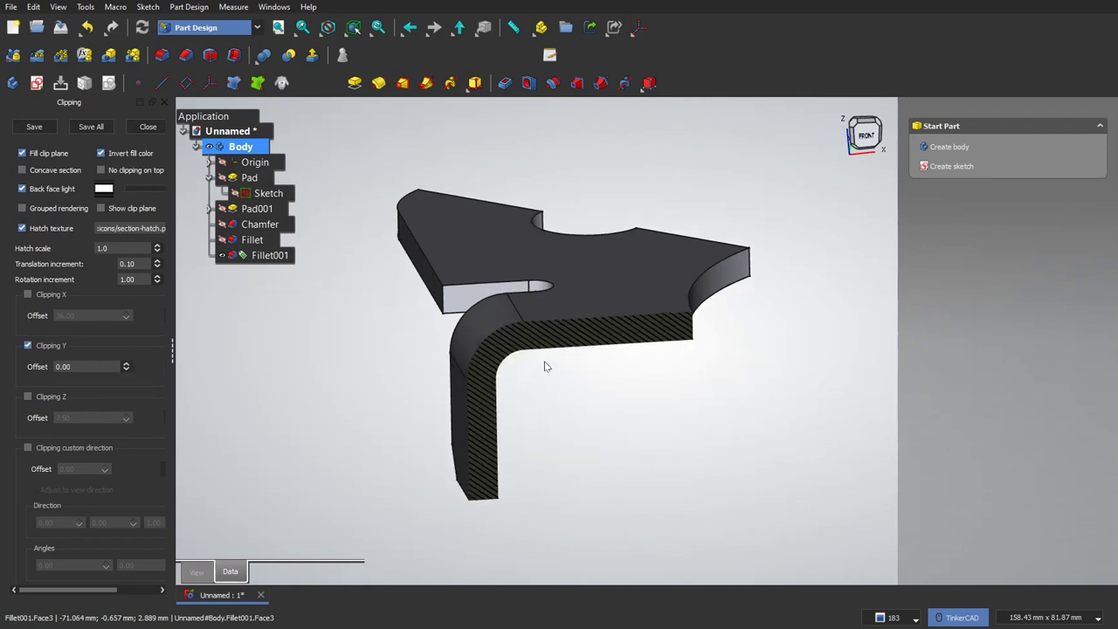
scroll(446, 310, up, 3)
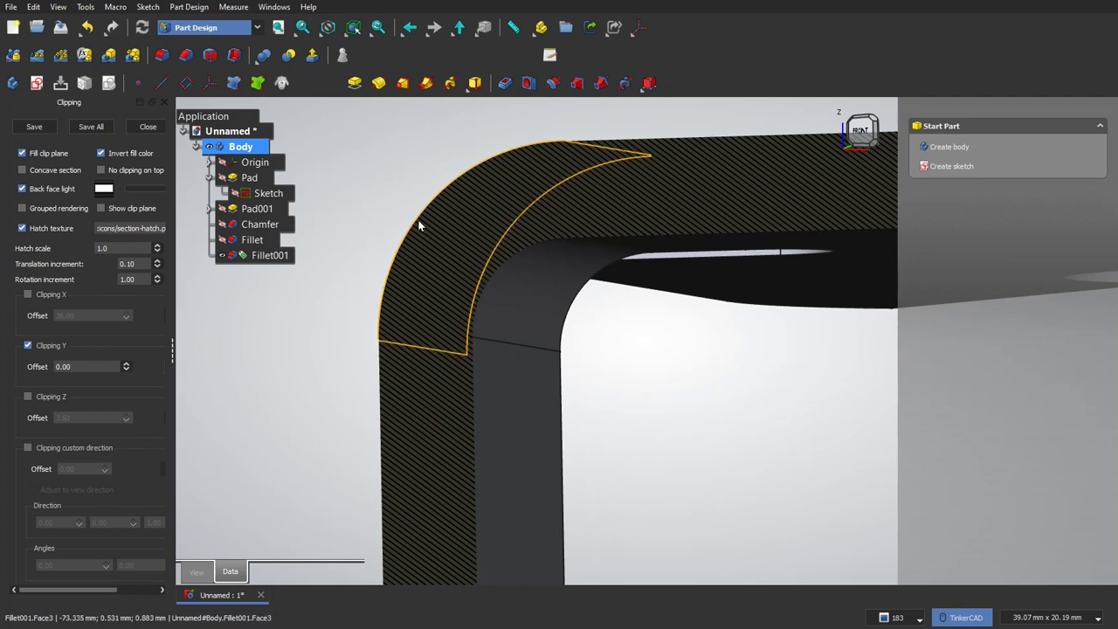
scroll(542, 319, down, 3)
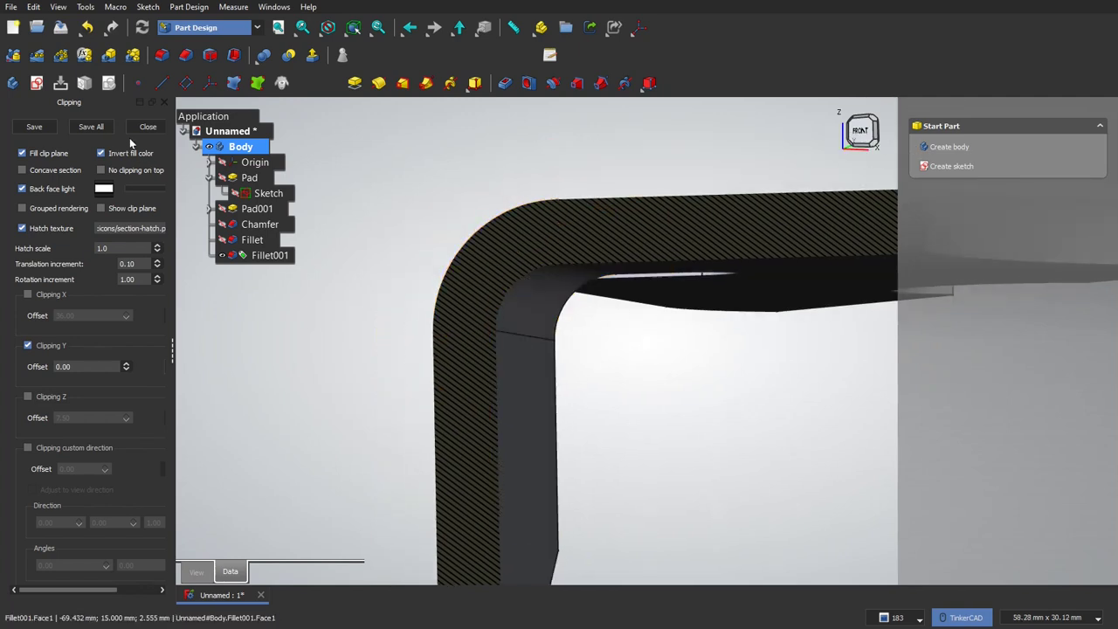
click(144, 132)
- Start a polar pattern of both pads, the chamfer and both bend fillets
scroll(450, 374, down, 5)
right_drag(481, 365, 655, 411)
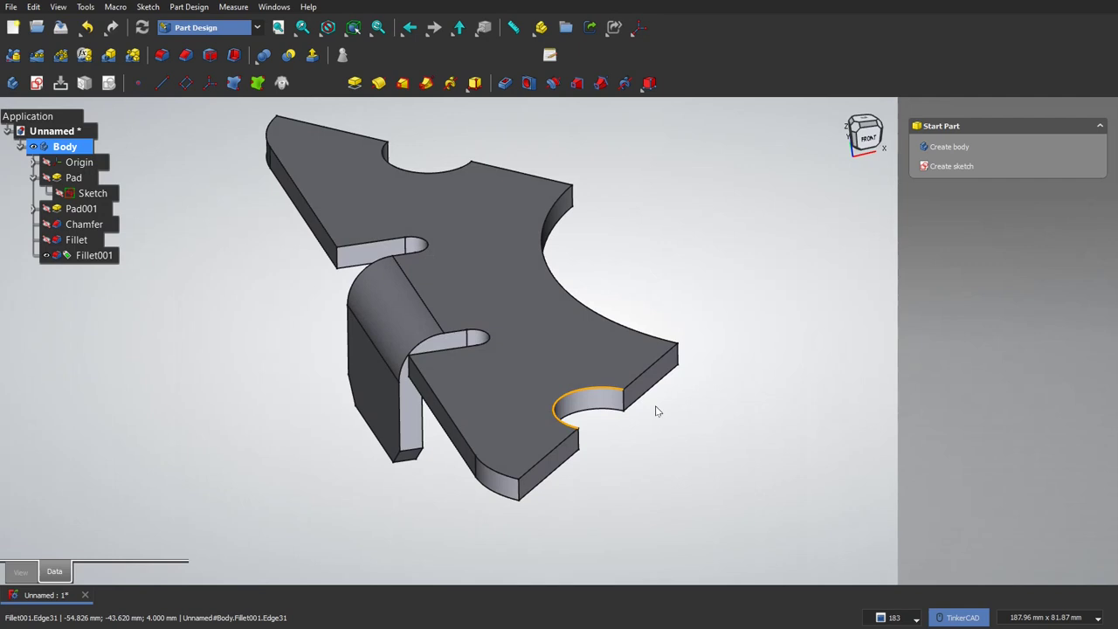
scroll(496, 399, down, 3)
middle_drag(572, 348, 571, 359)
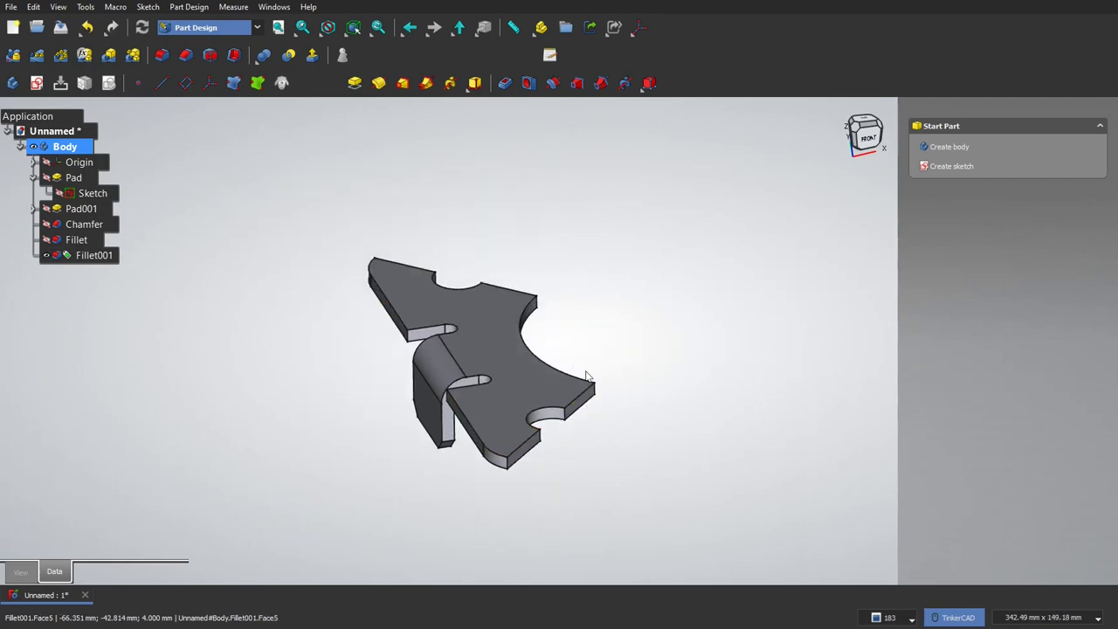
click(34, 178)
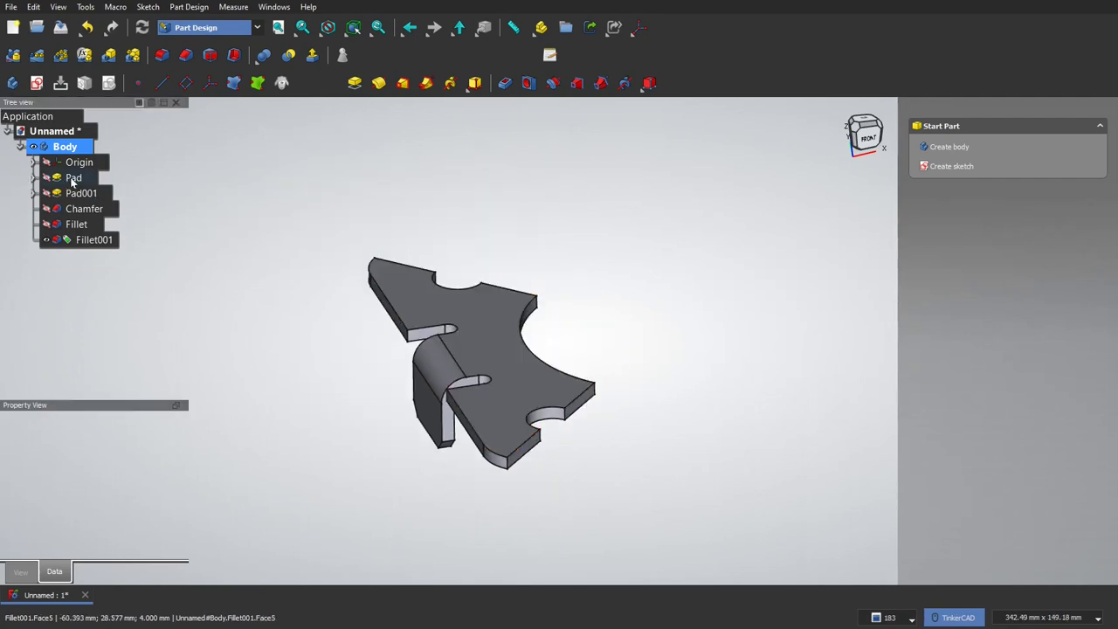
click(75, 178)
ctrl+click(86, 196)
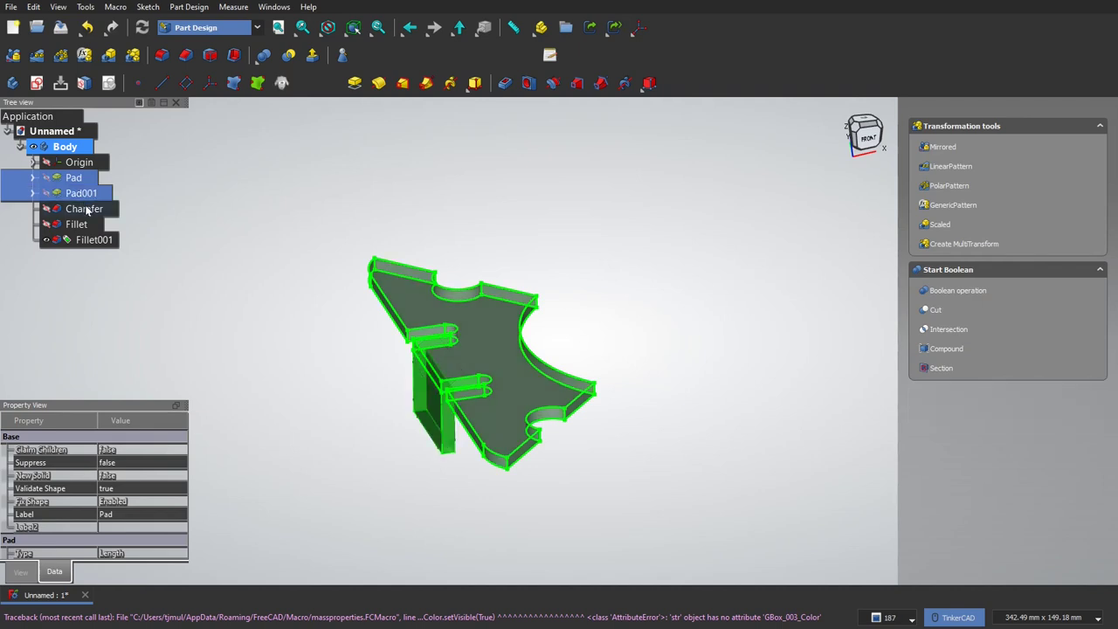
ctrl+click(87, 210)
ctrl+click(79, 226)
ctrl+click(82, 240)
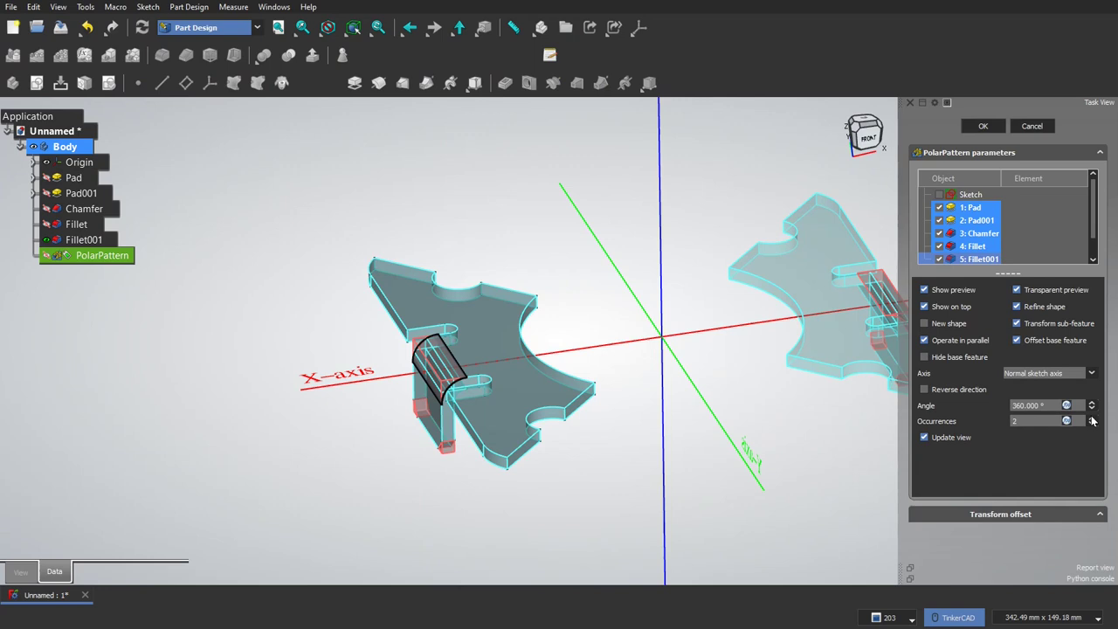
- Finish the polar pattern with 4 occurrences over 360° about the normal sketch axis
middle_drag(769, 310, 672, 305)
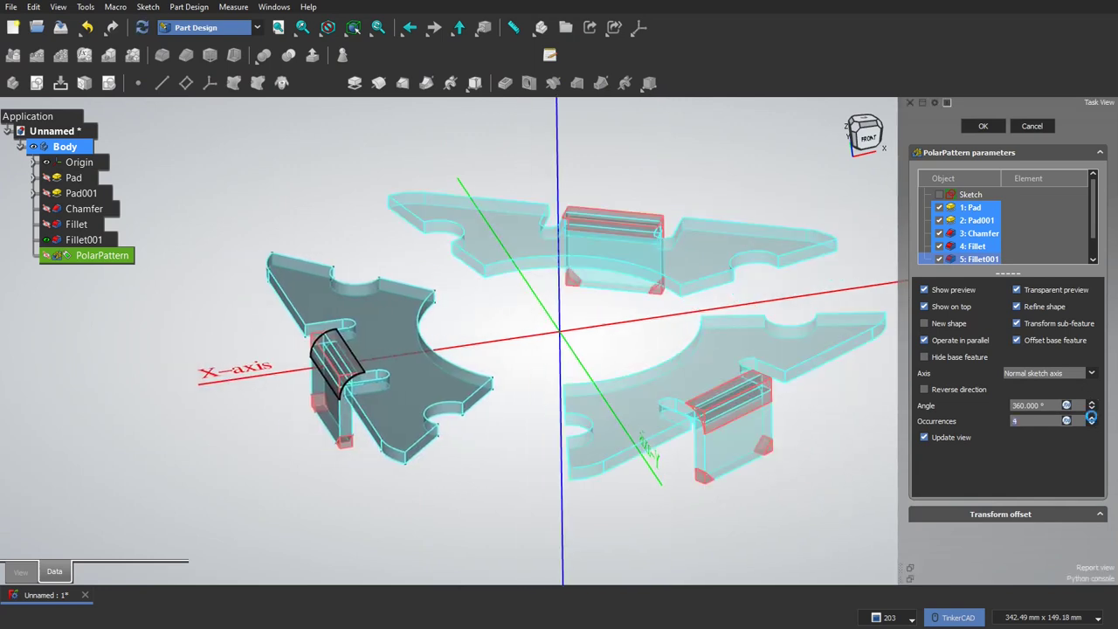
click(1091, 416)
right_drag(501, 339, 441, 348)
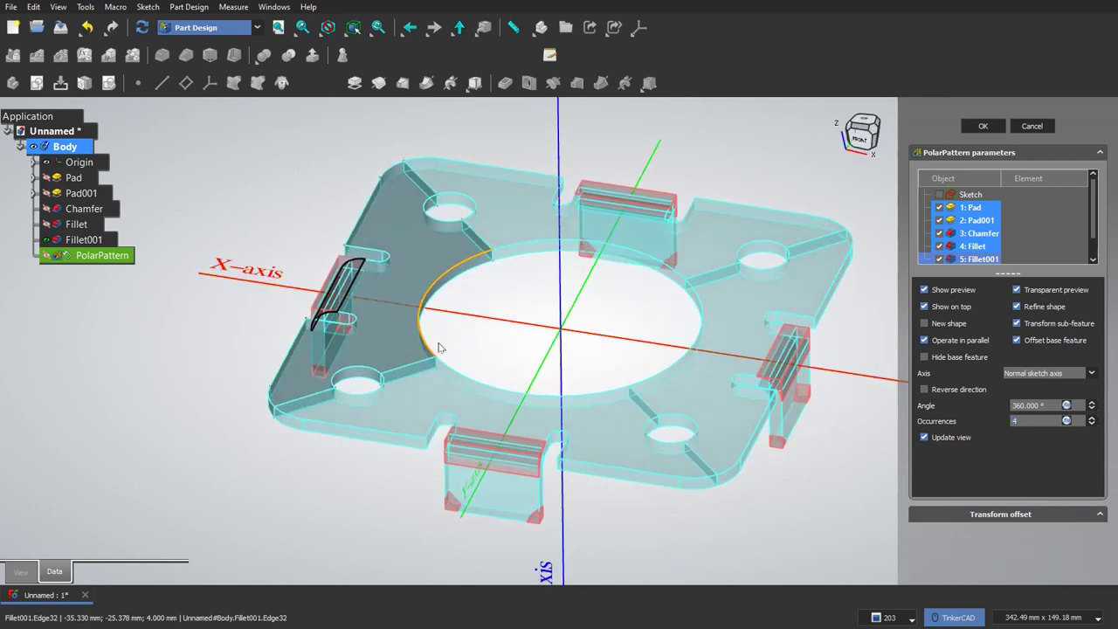
click(1049, 373)
scroll(1038, 445, down, 2)
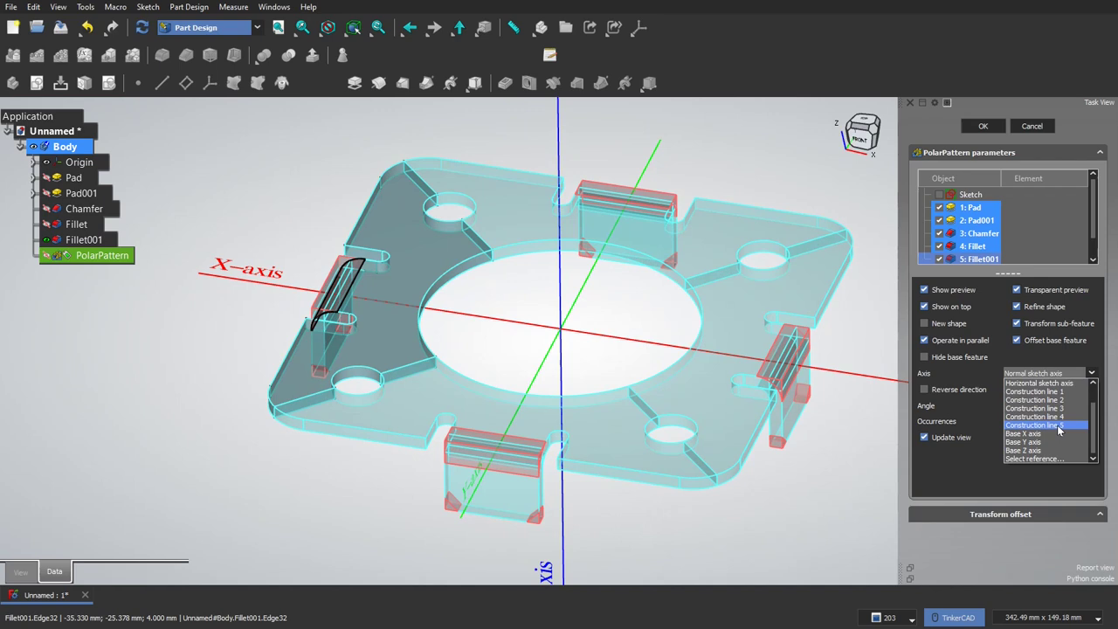
click(1058, 374)
click(981, 128)
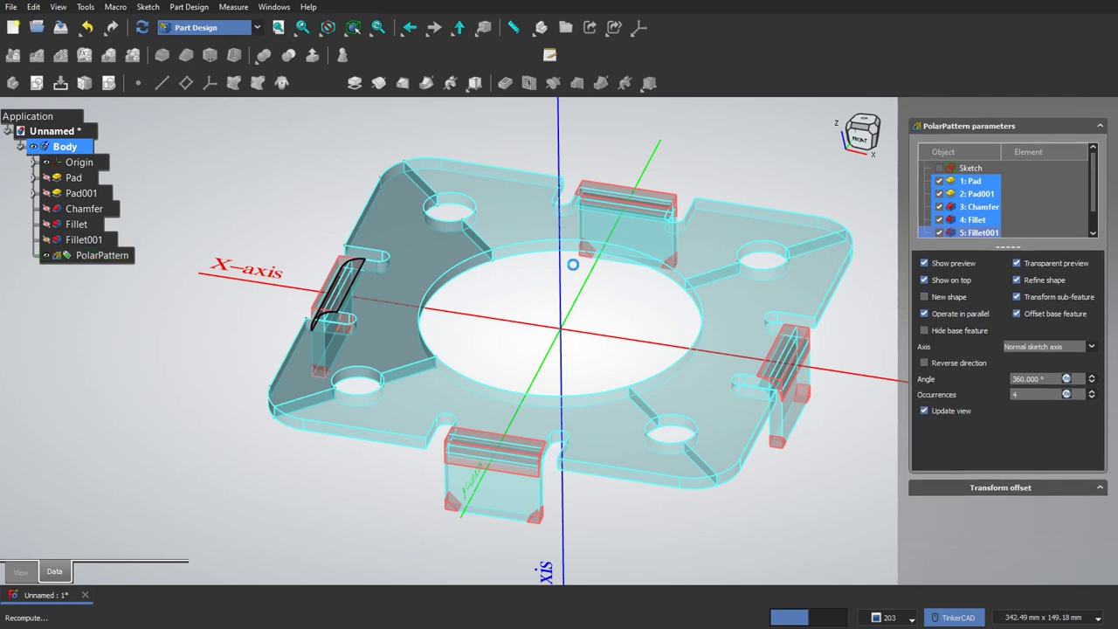
- Reveal the sketches under the first pad and select both ring regions between the central circles as the pipe profile
middle_drag(590, 328, 558, 290)
mouse_move(554, 303)
right_down()
mouse_move(537, 273)
mouse_move(537, 201)
mouse_move(555, 298)
right_up()
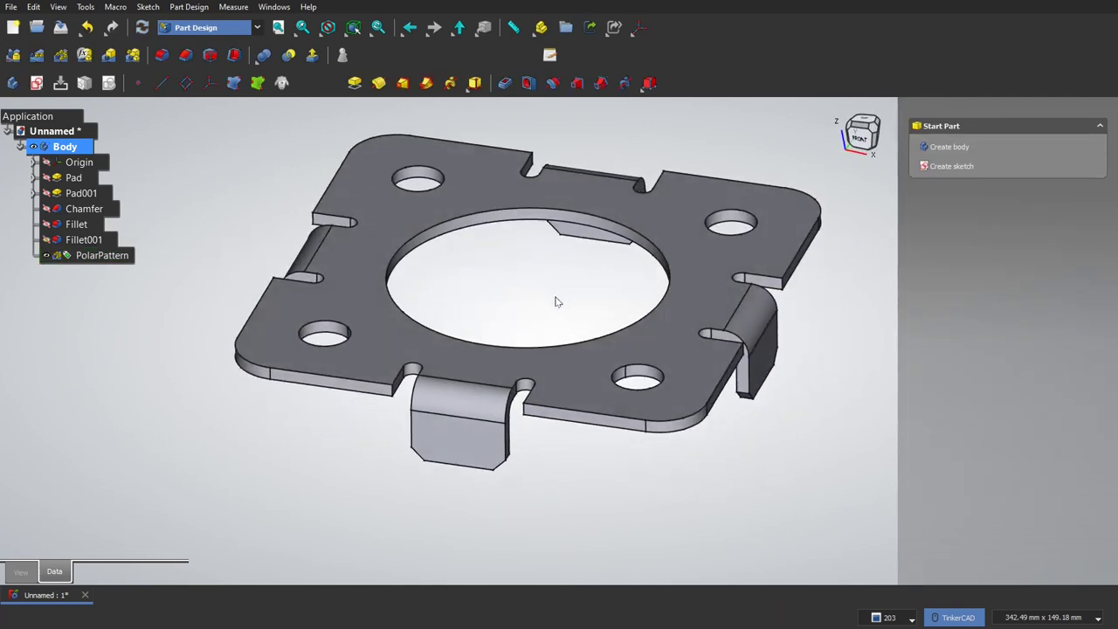
click(33, 178)
click(94, 194)
scroll(428, 253, up, 3)
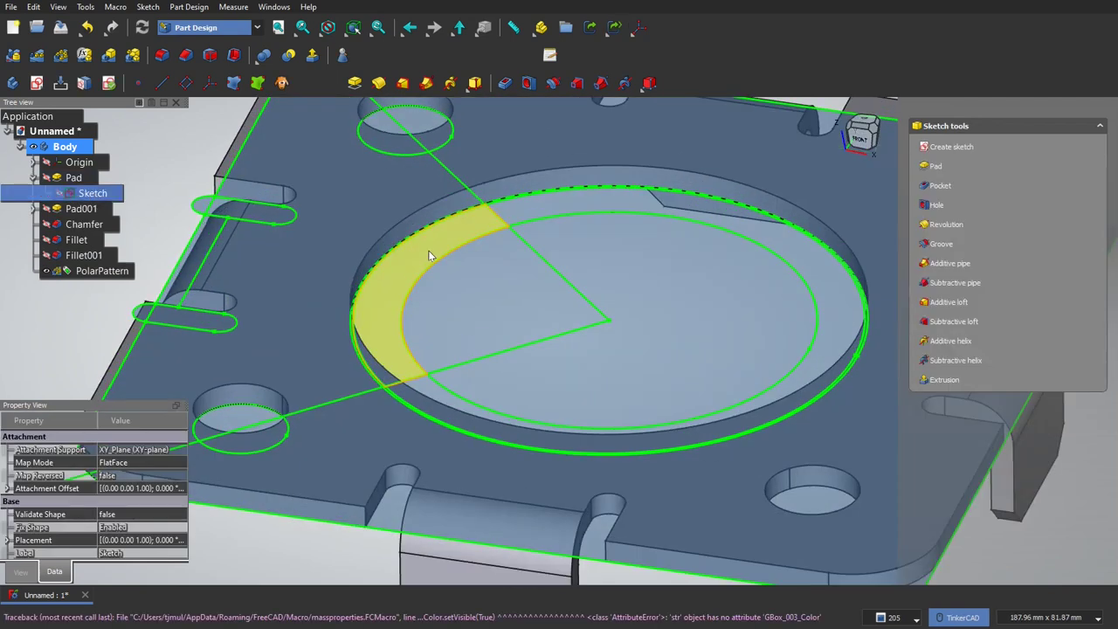
click(430, 254)
scroll(532, 210, up, 2)
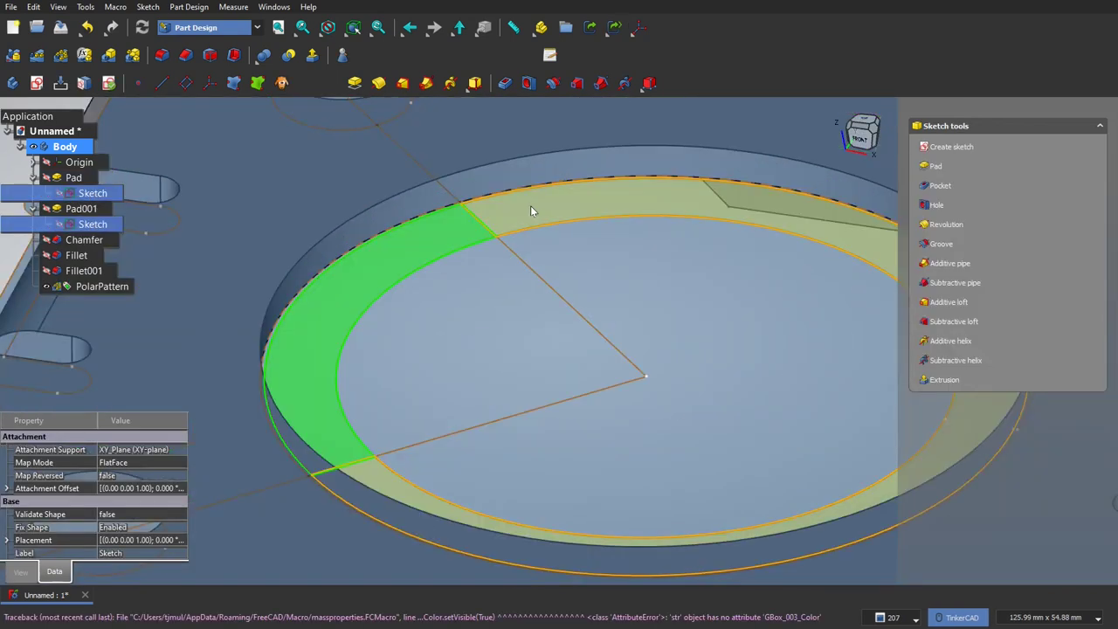
ctrl+click(527, 206)
scroll(507, 229, down, 4)
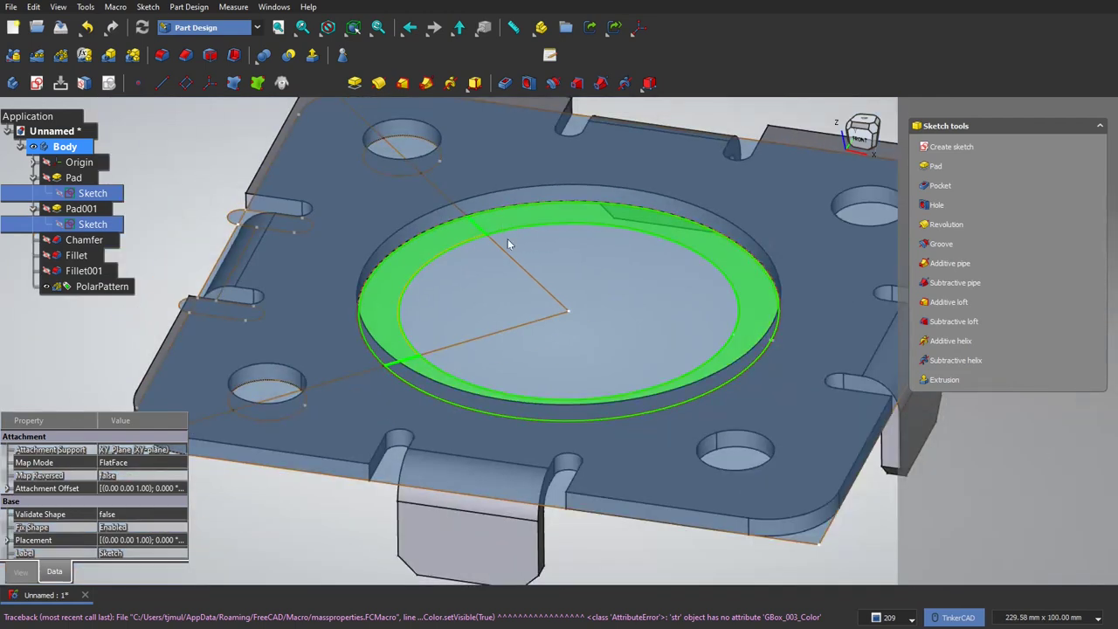
right_drag(621, 259, 650, 307)
middle_drag(651, 311, 599, 267)
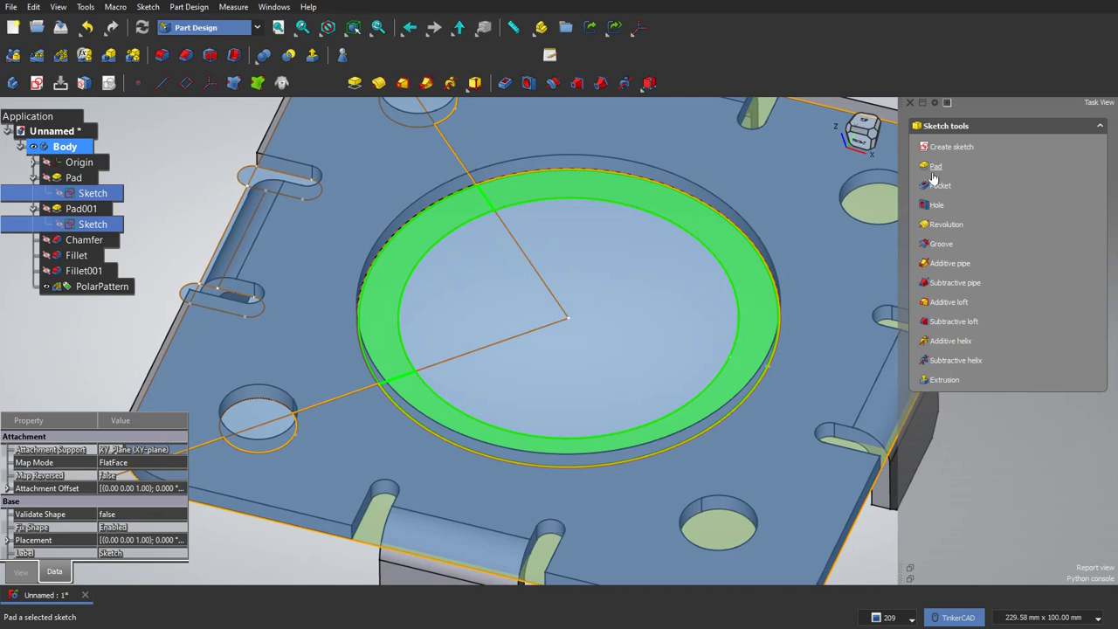
- Check the pipe length on the reference drawing in the ShareX image editor, and pad the selected ring profile 114 mm in FreeCAD
key(alt+Tab)
scroll(918, 285, down, 3)
middle_drag(1005, 341, 618, 376)
mouse_move(679, 344)
mouse_down()
mouse_move(769, 360)
mouse_move(750, 367)
mouse_up()
drag(616, 68, 669, 68)
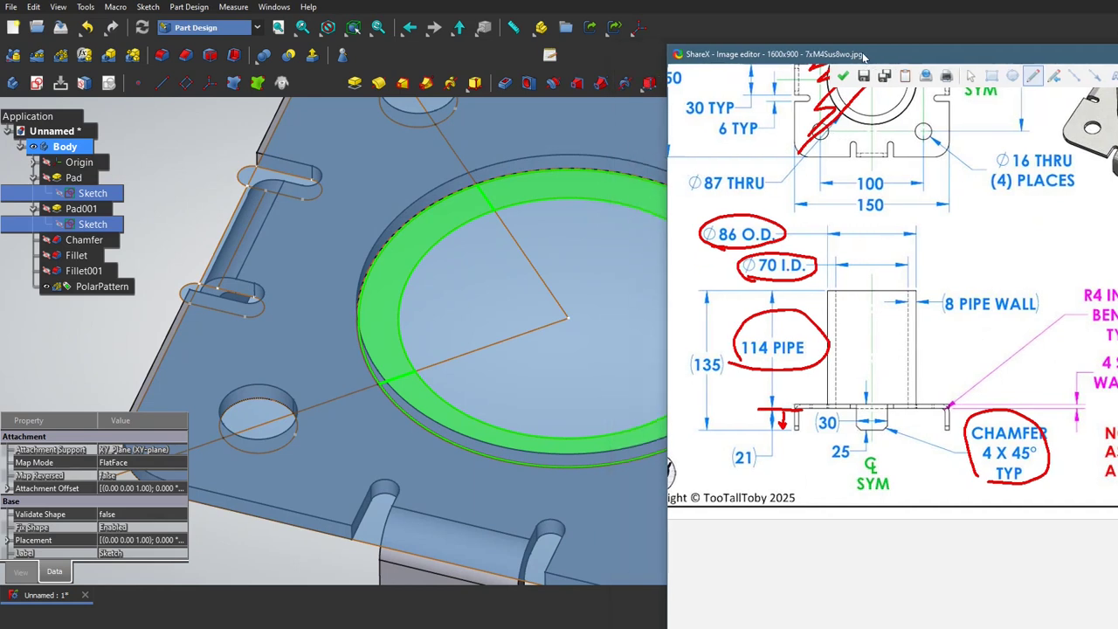
click(689, 14)
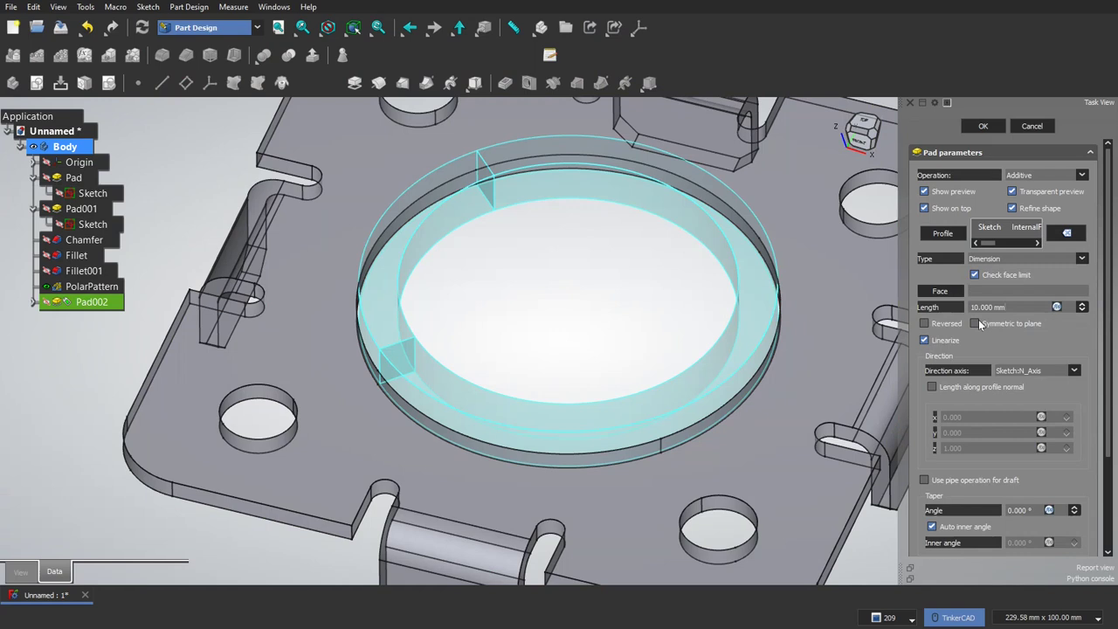
text(114)
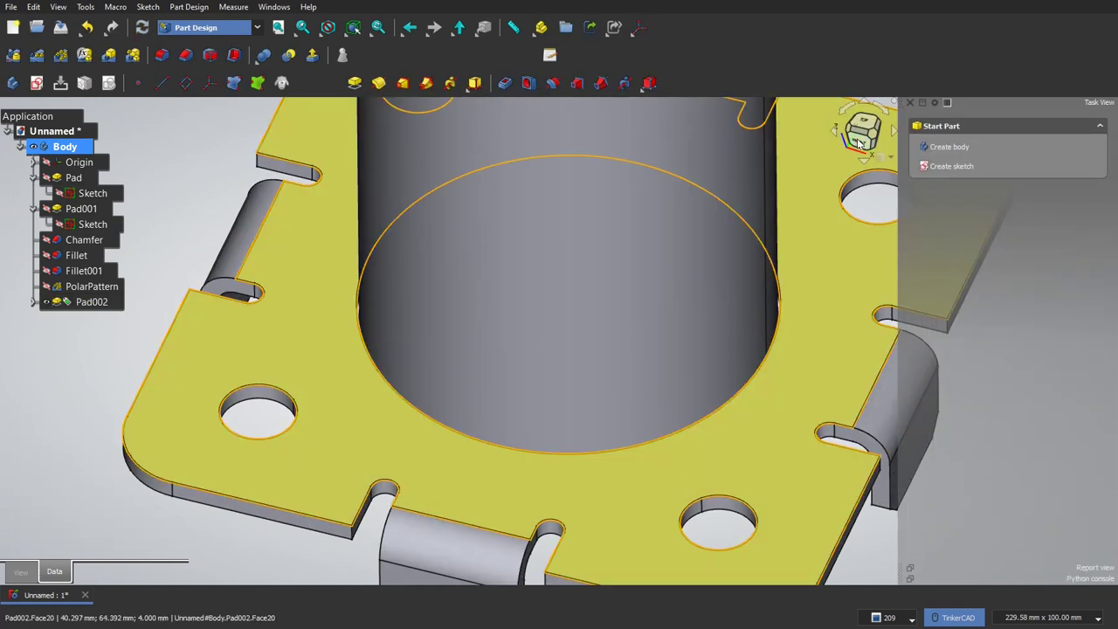
- Examine the pipe pad's position relative to the base plate from the front, and return to the isometric view
click(861, 141)
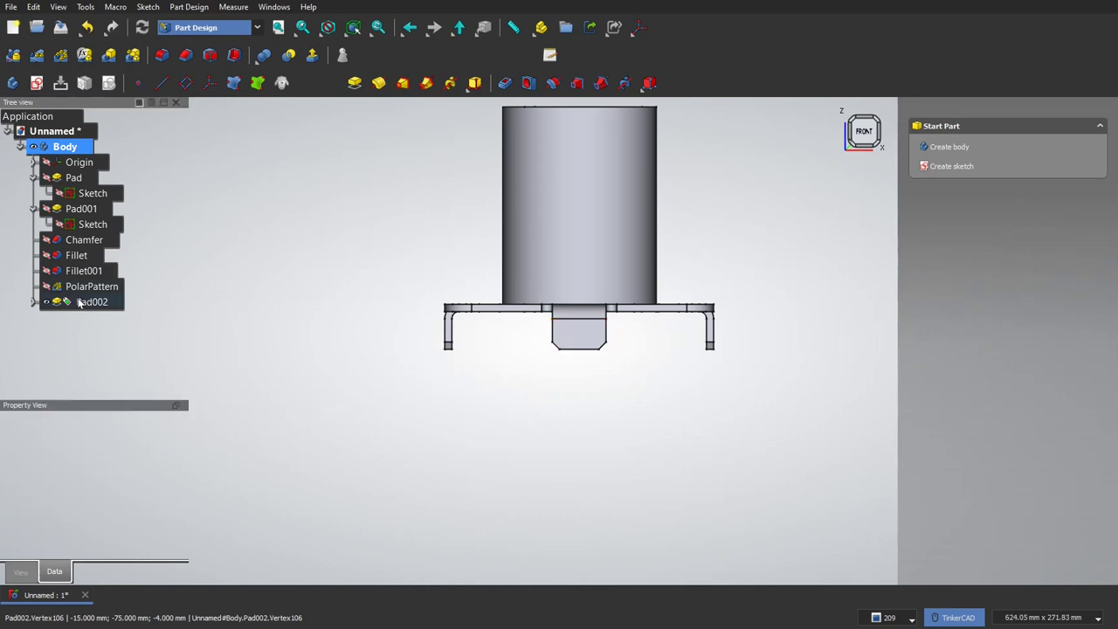
click(79, 303)
scroll(524, 301, up, 3)
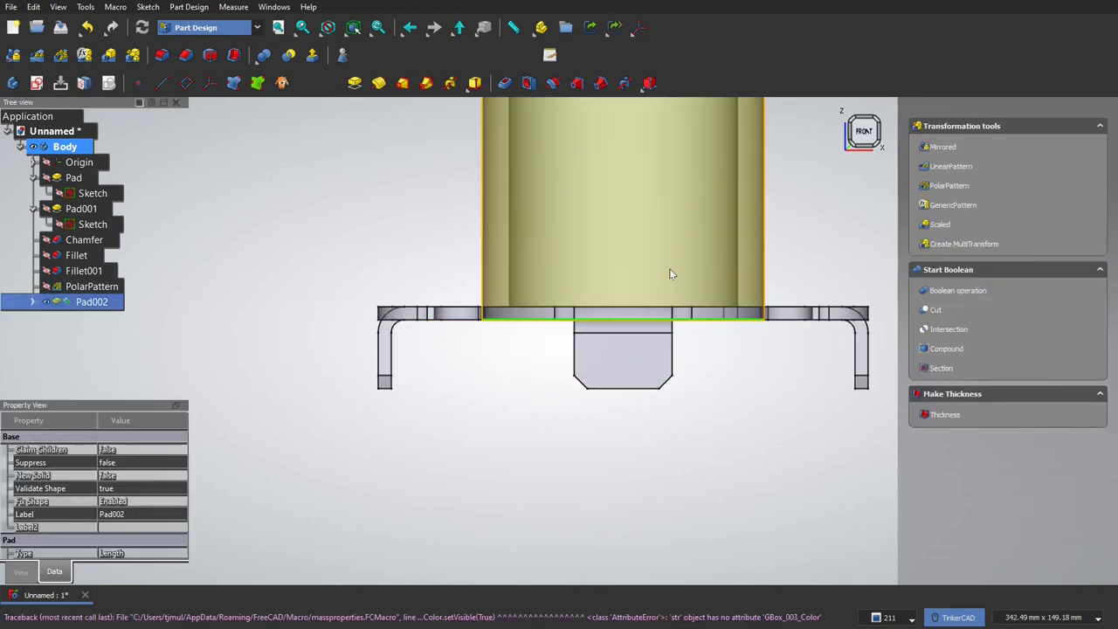
middle_drag(669, 275, 629, 485)
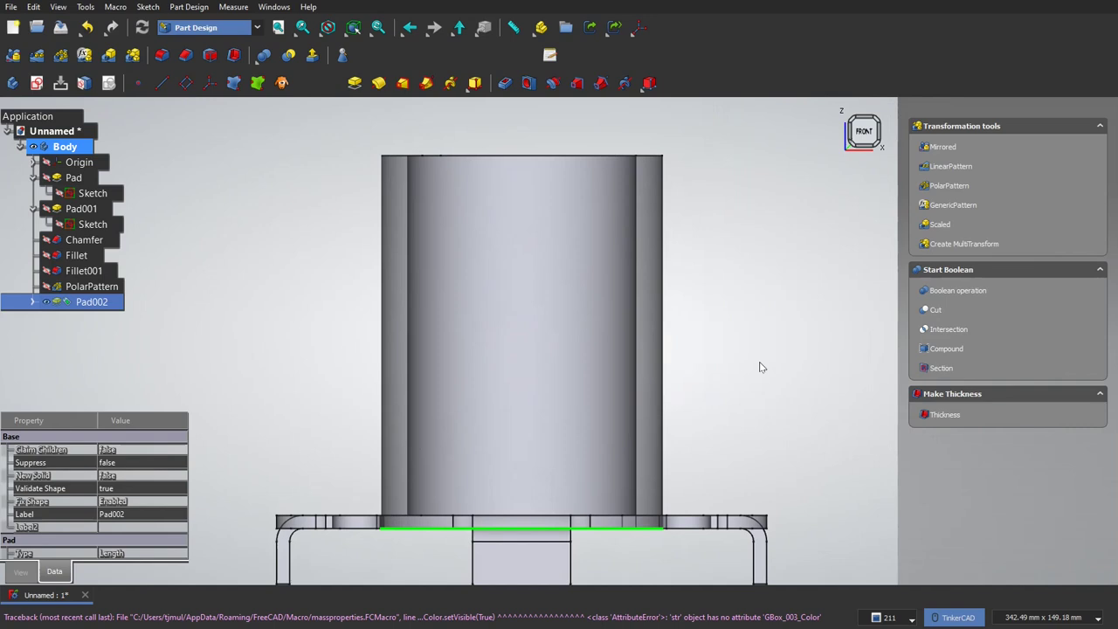
scroll(581, 338, down, 3)
click(668, 340)
key(0)
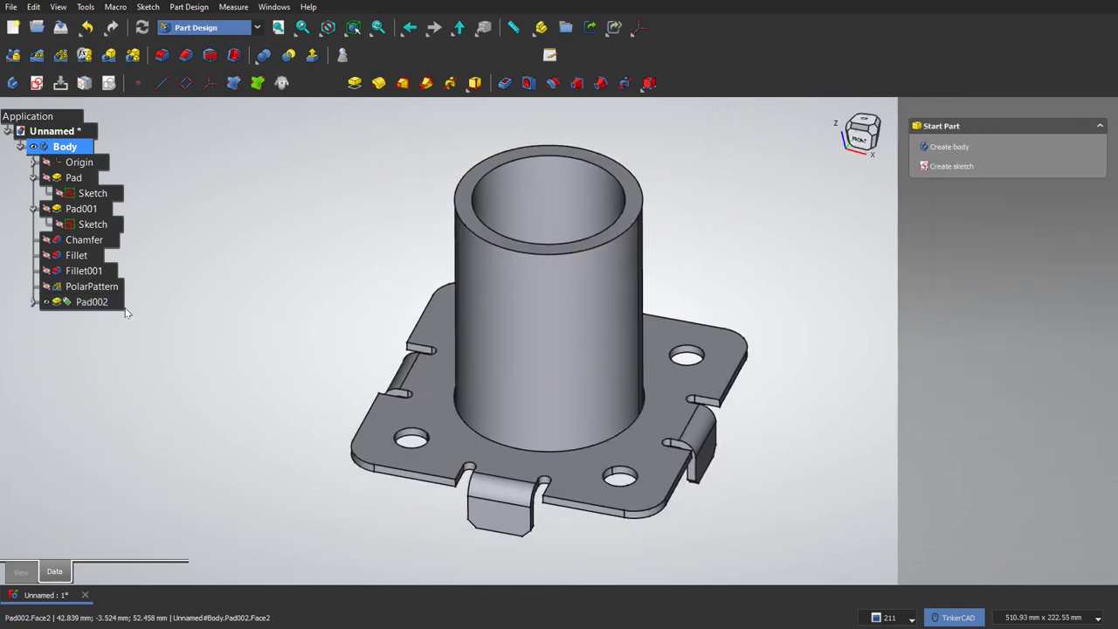
- Reopen the pipe pad's parameters to review its operation options, and accept it with Additive kept
double_click(95, 302)
click(1039, 176)
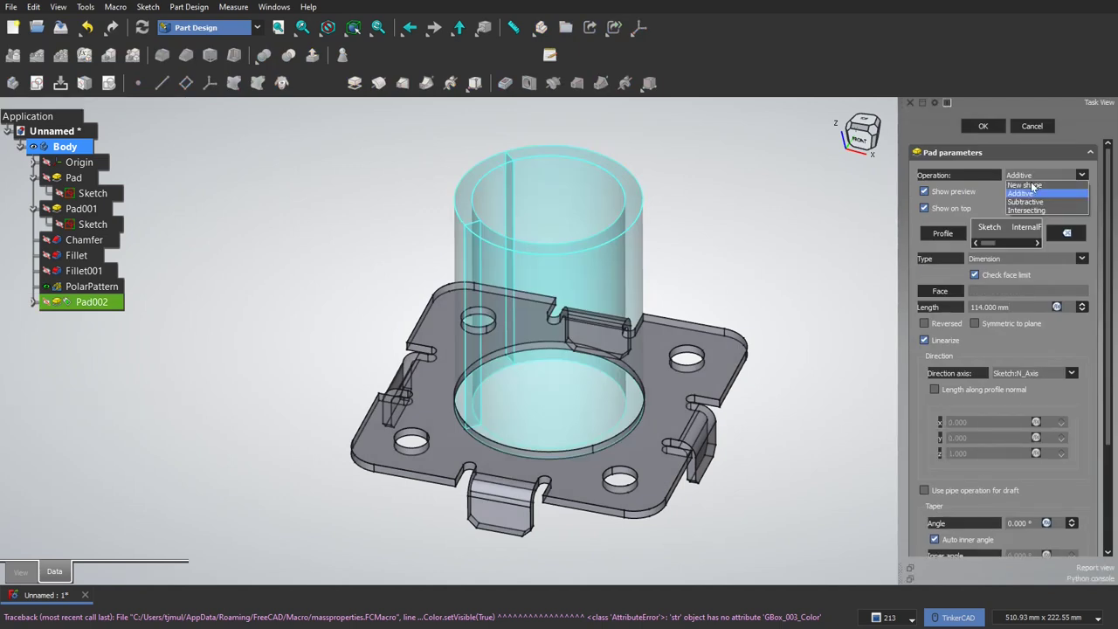
click(1031, 194)
scroll(598, 404, up, 3)
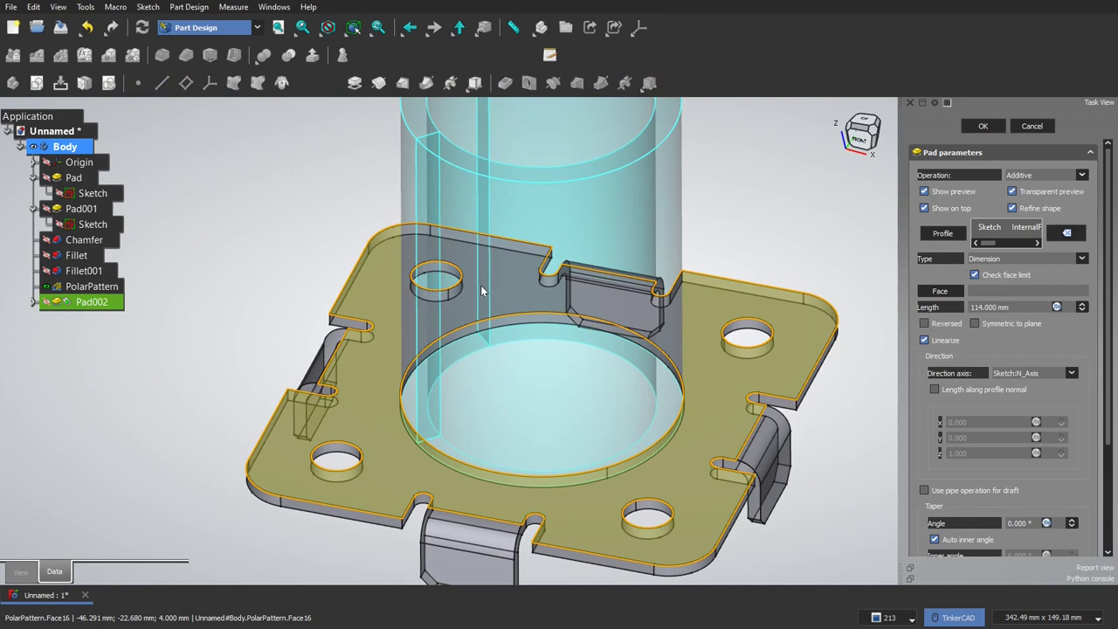
click(983, 125)
scroll(609, 229, down, 2)
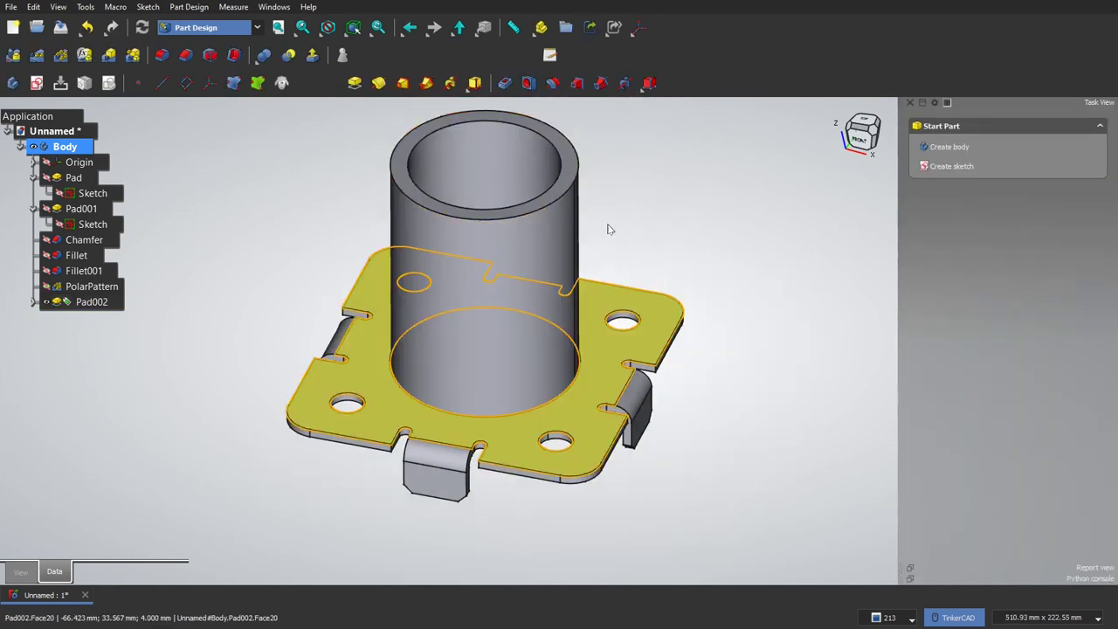
middle_drag(611, 229, 615, 253)
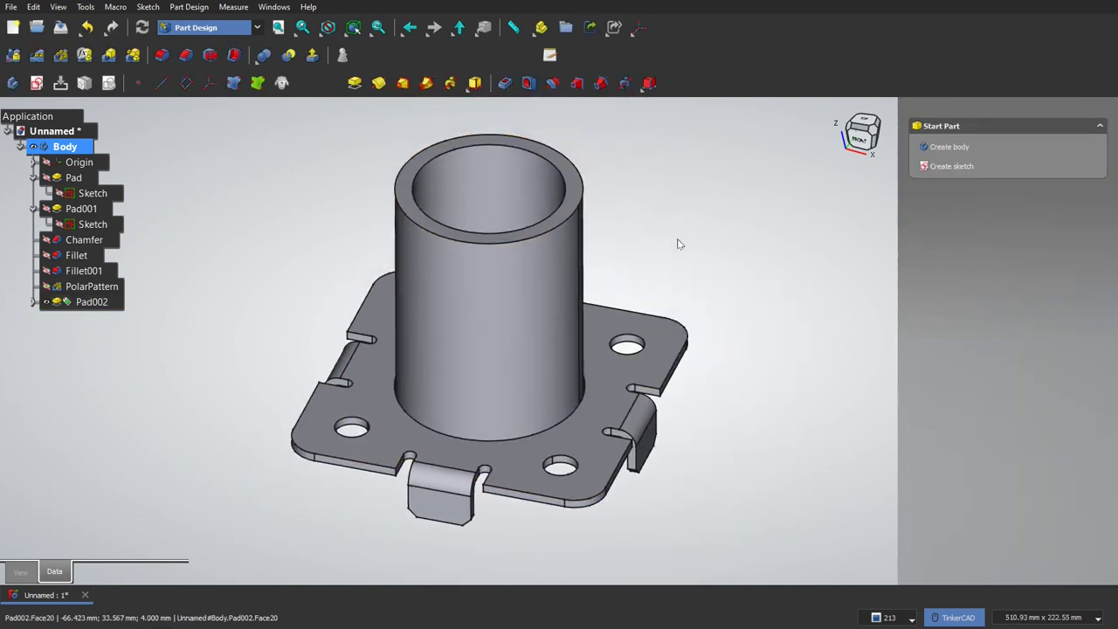
- Run the FCInfo macro on the finished body with grams as the unit, and read its mass in plain carbon steel
click(550, 54)
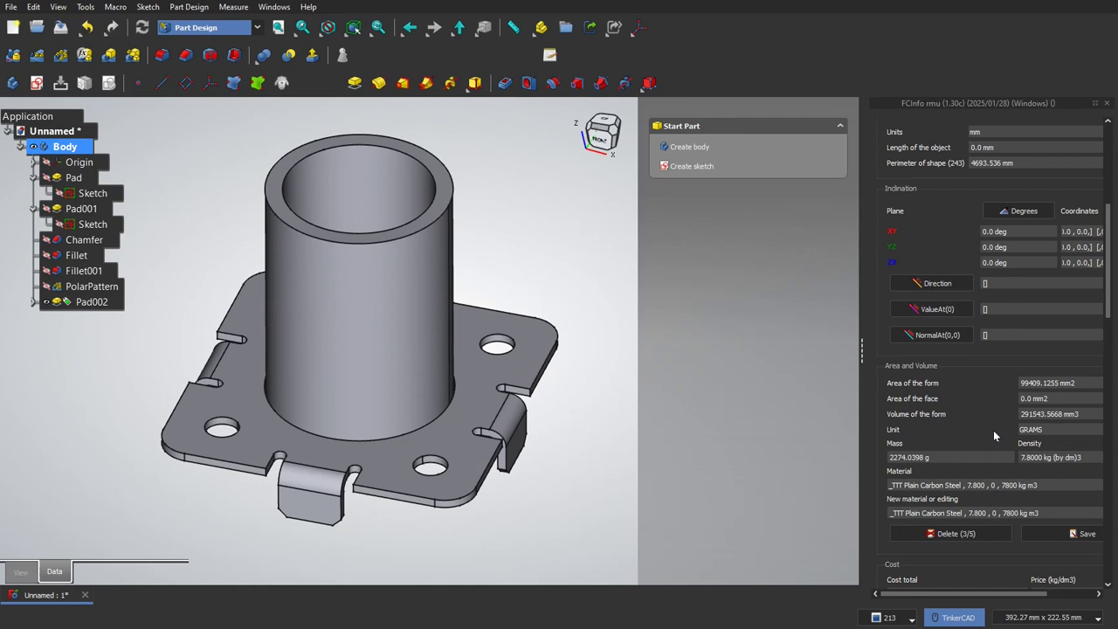
click(1047, 431)
click(1048, 443)
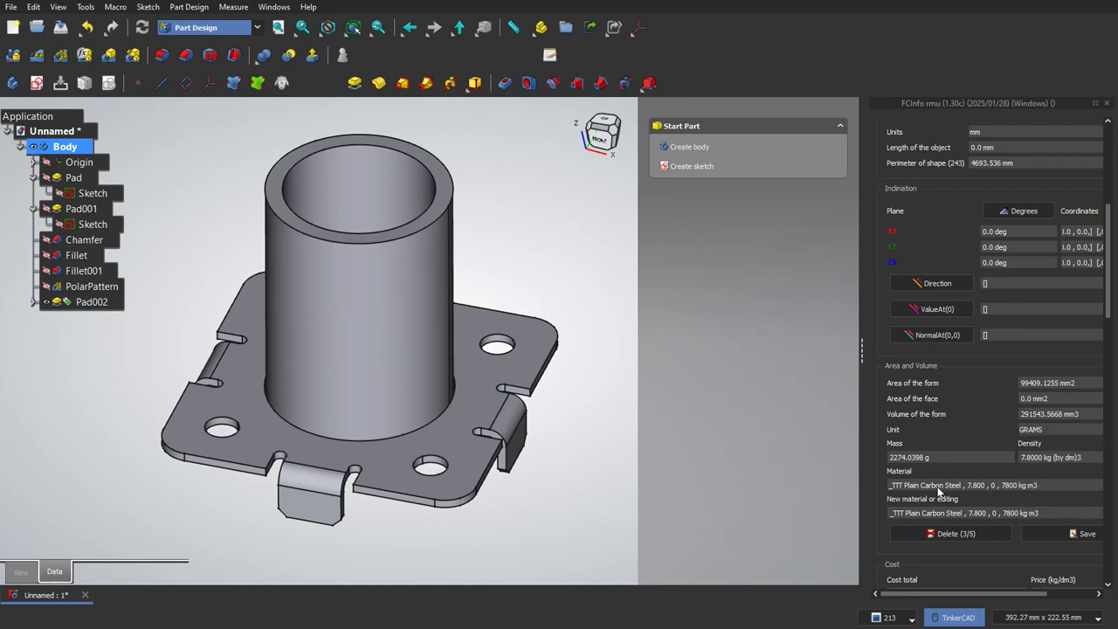
click(63, 146)
drag(937, 459, 887, 458)
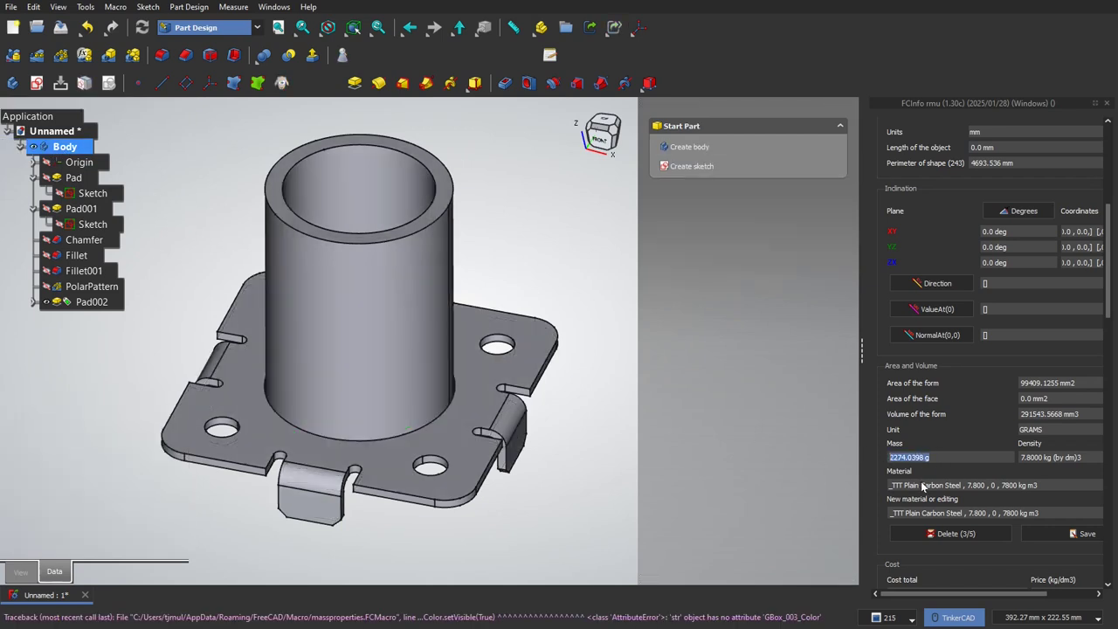
click(943, 459)
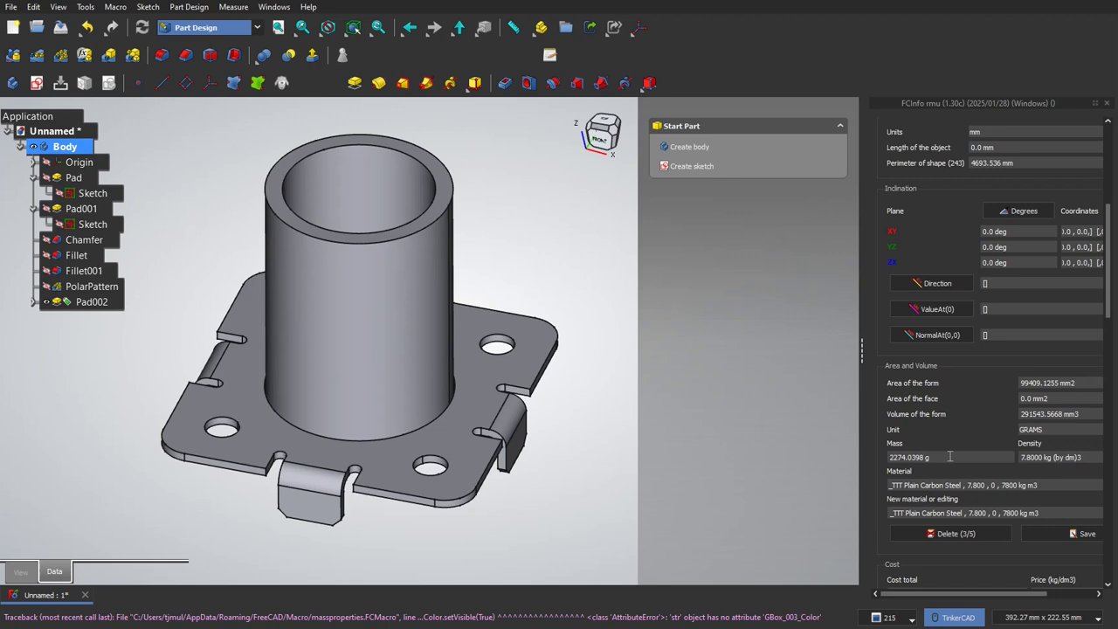